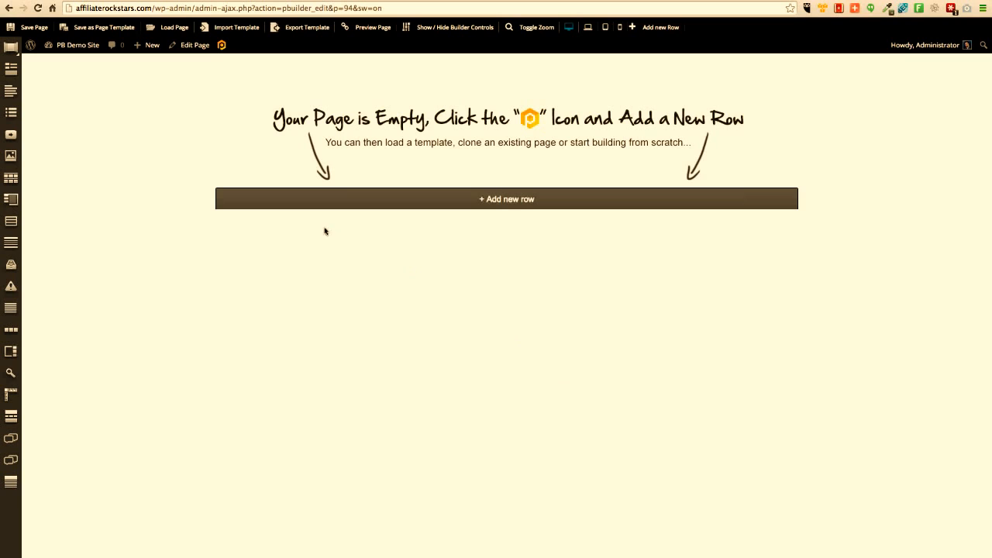
Load the "Basic Centered Squeeze Page - Evolve" template into the empty page and open the settings of its opt-in form.
click(164, 28)
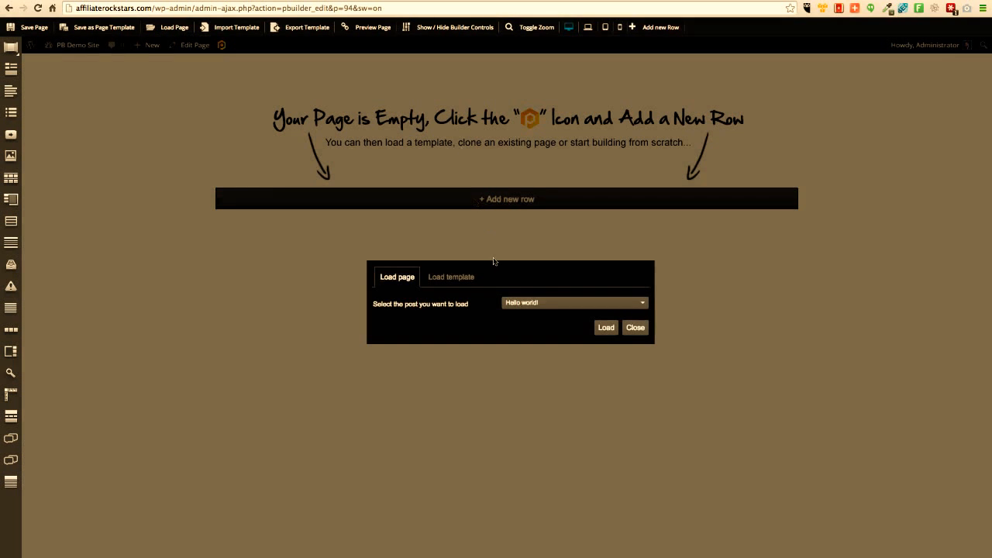
click(452, 277)
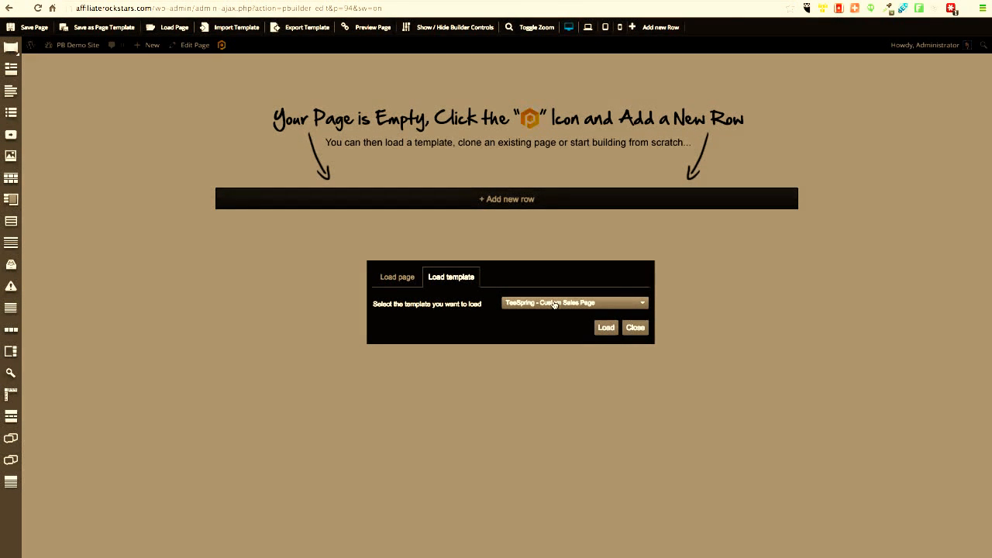
click(554, 303)
scroll(570, 372, down, 5)
scroll(569, 372, up, 1)
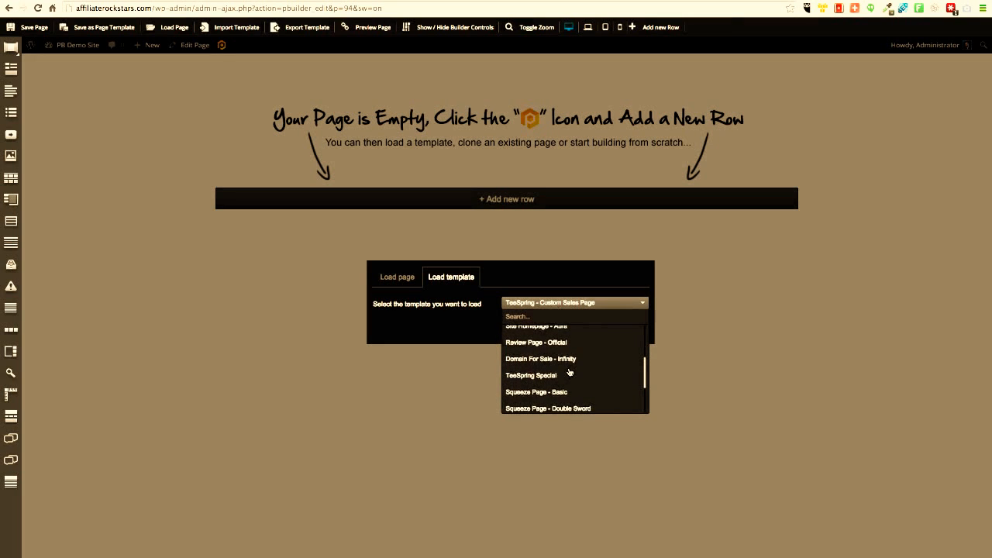
scroll(570, 372, down, 1)
scroll(570, 371, down, 2)
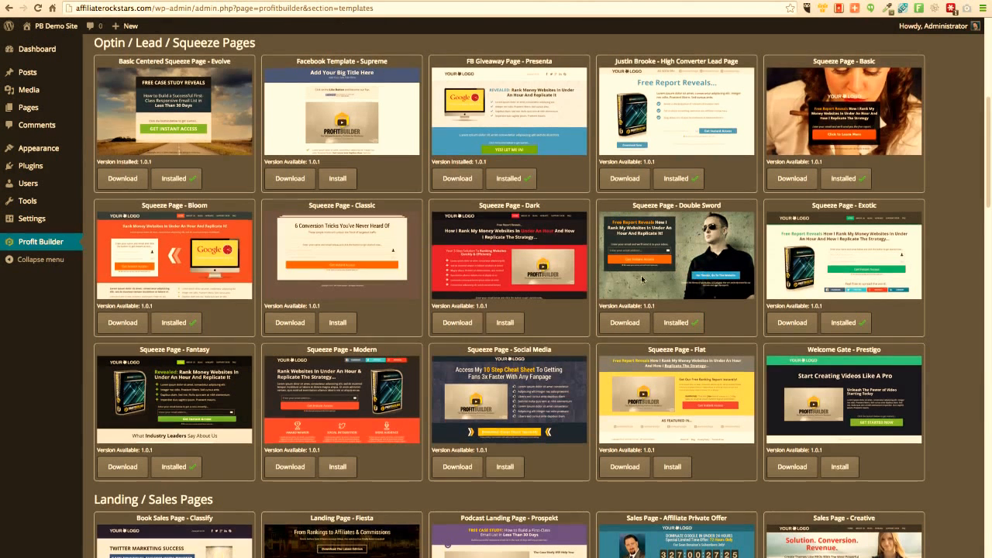
scroll(566, 264, up, 1)
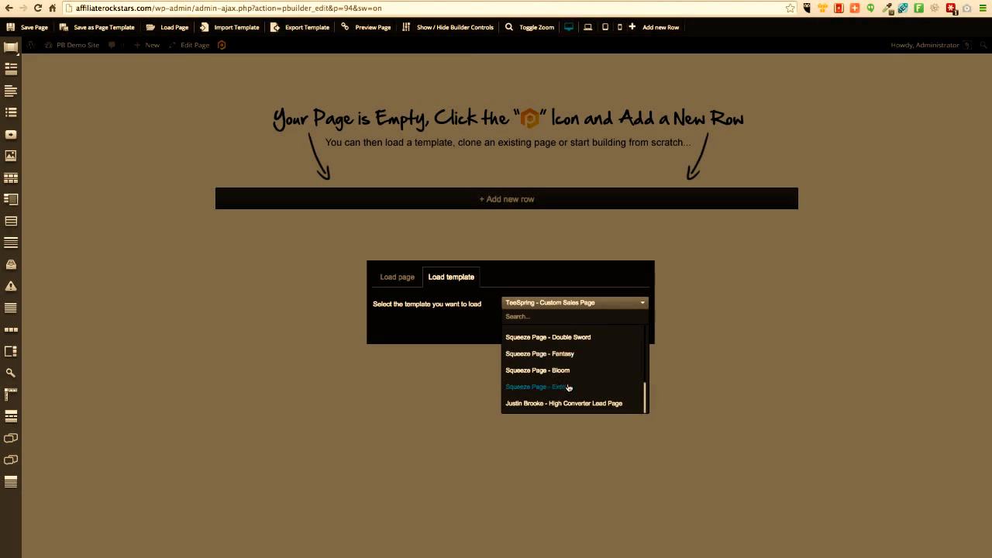
click(546, 317)
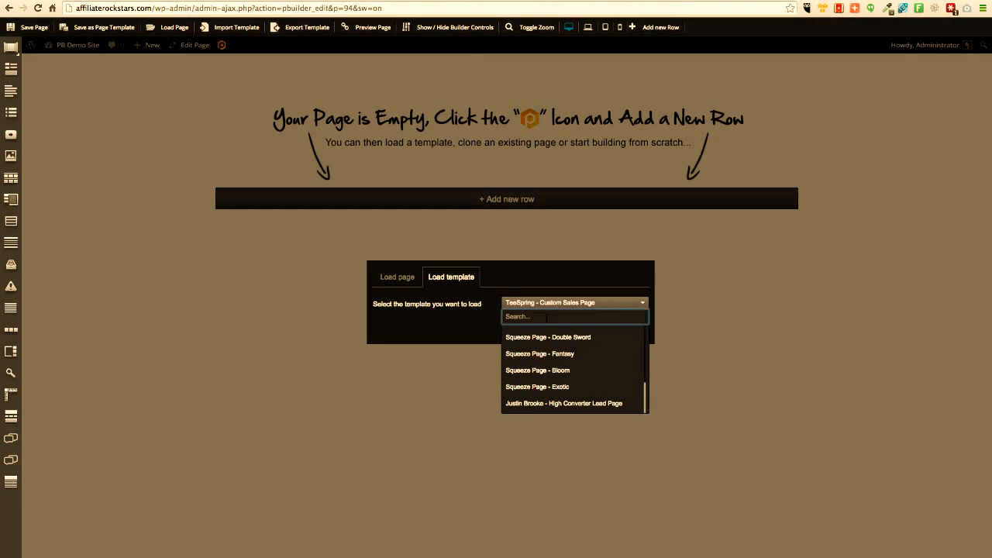
text(Ev)
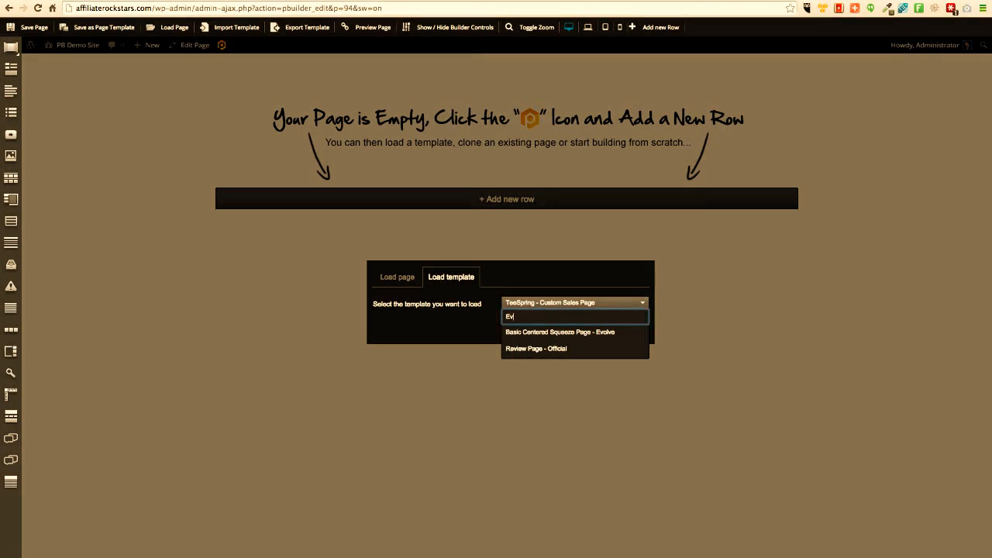
click(560, 332)
click(606, 327)
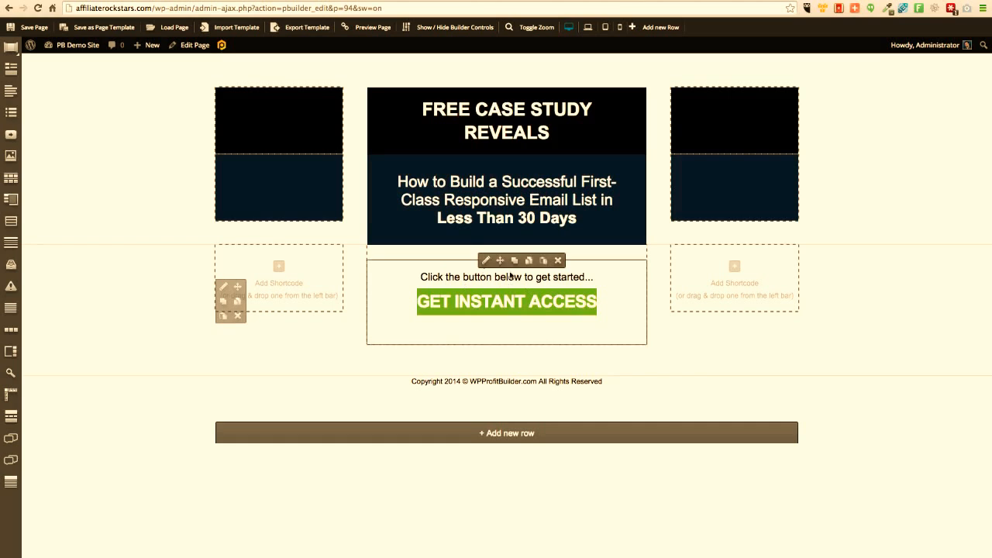
click(487, 263)
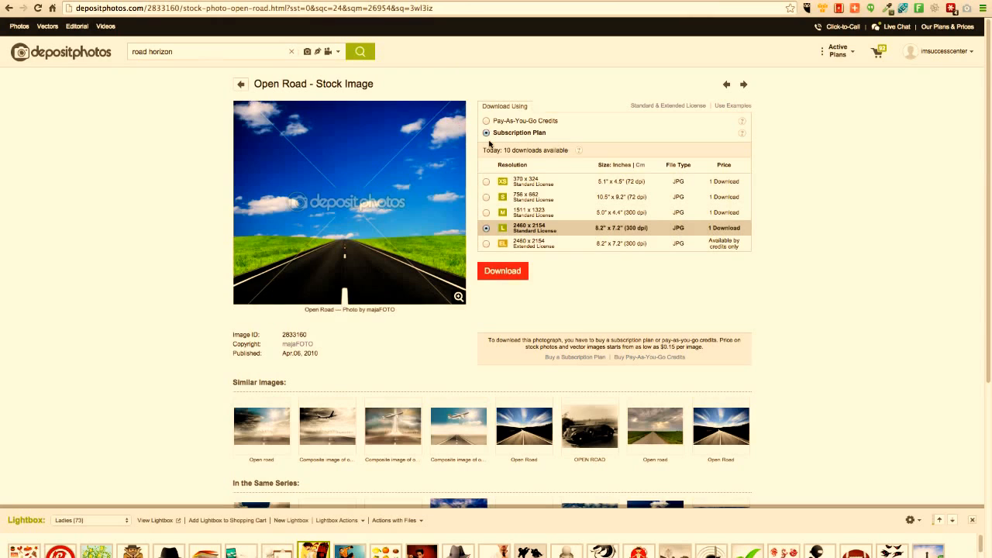
Download the Open Road stock photo in the L size, 2460 x 2154, using the subscription plan.
click(518, 271)
scroll(621, 259, down, 1)
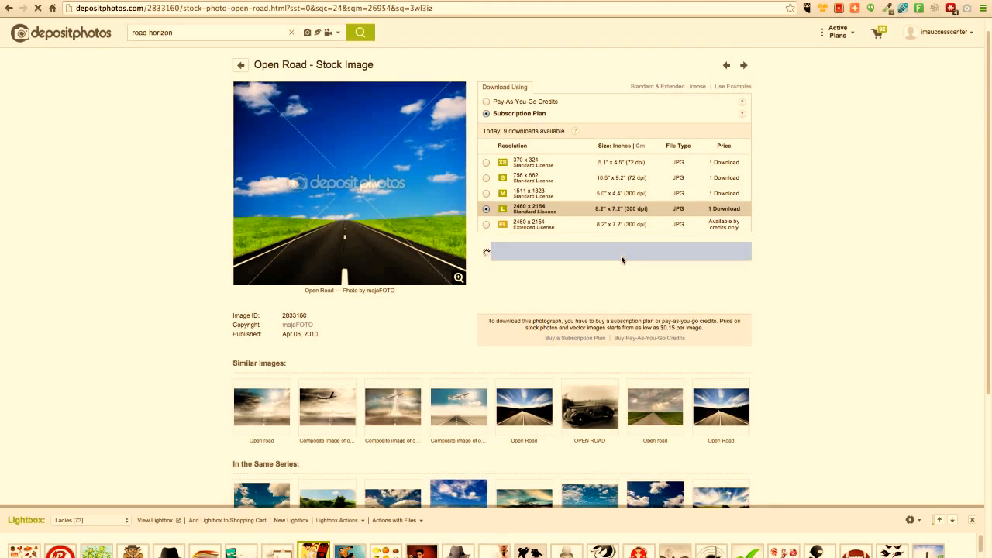
scroll(646, 282, down, 3)
mouse_move(645, 283)
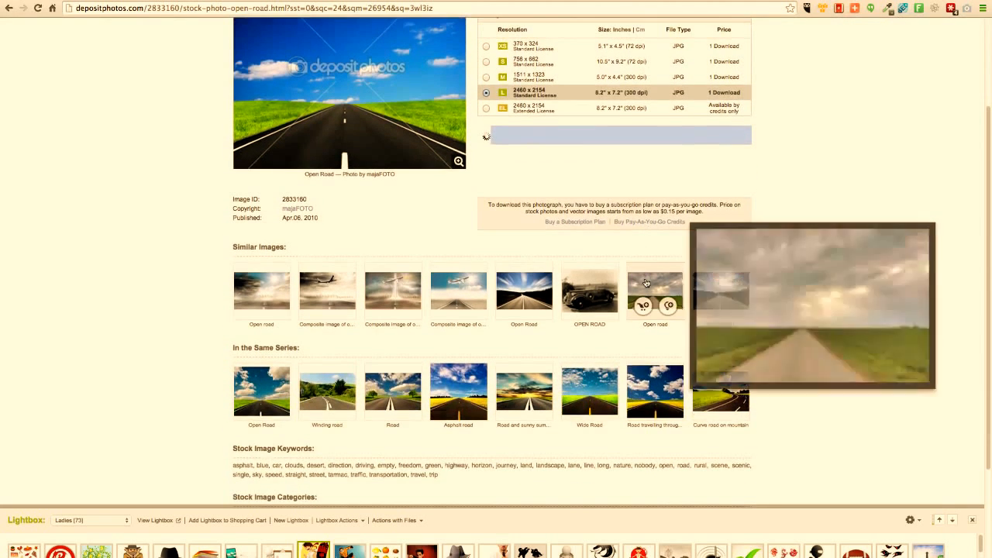
mouse_move(465, 395)
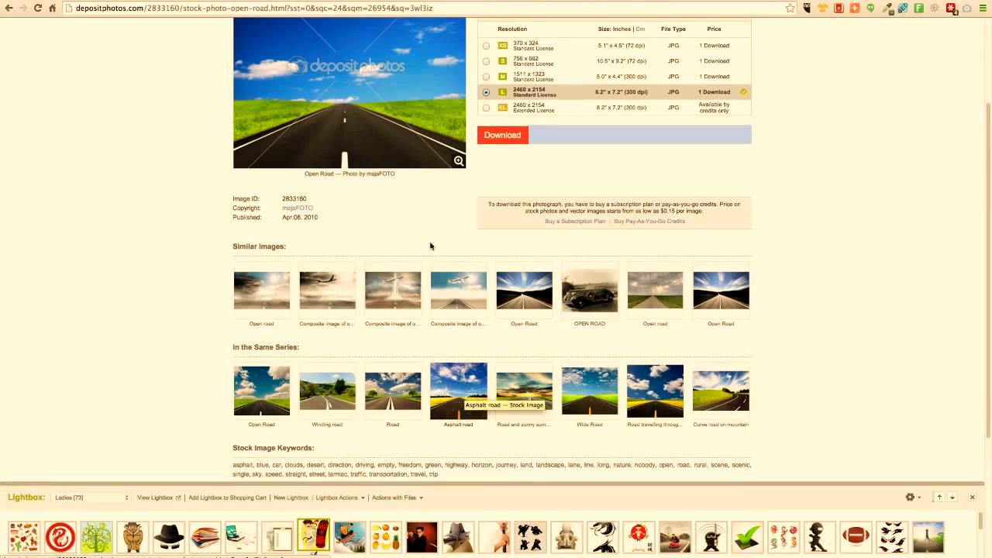
mouse_move(519, 309)
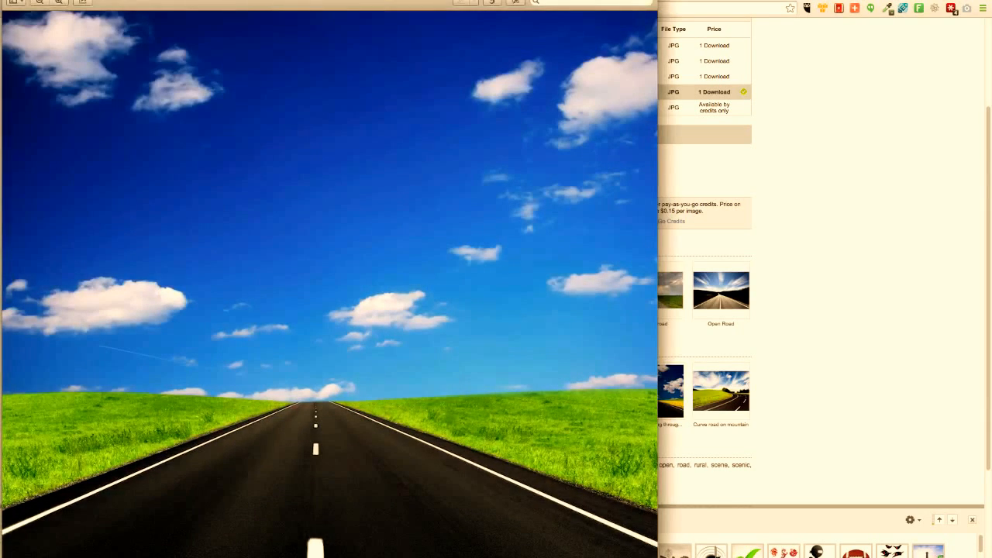
Copy the whole downloaded road photo, close its preview, switch to Photoshop and paste it into the black document as a new layer.
key(super+a)
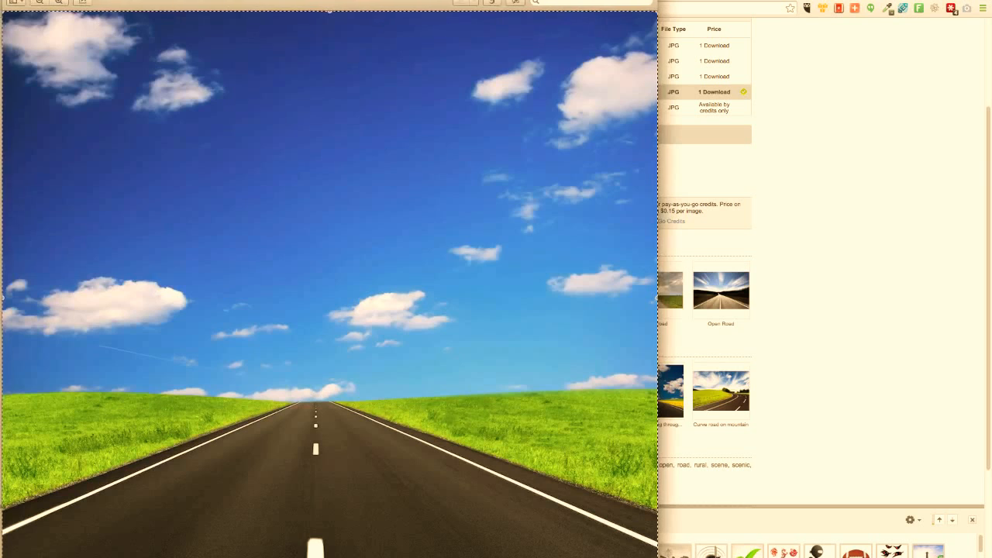
key(super+w)
key(ctrl+Up)
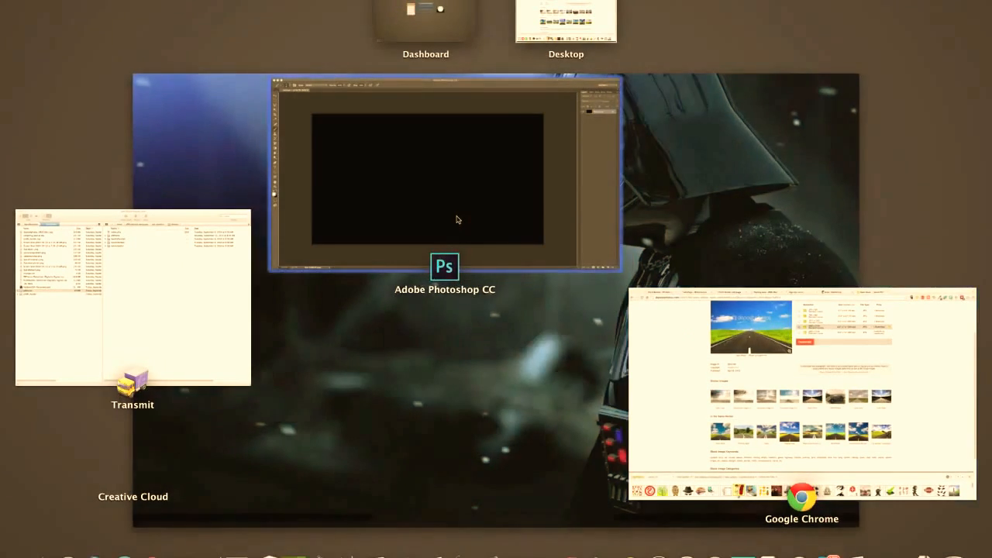
click(458, 220)
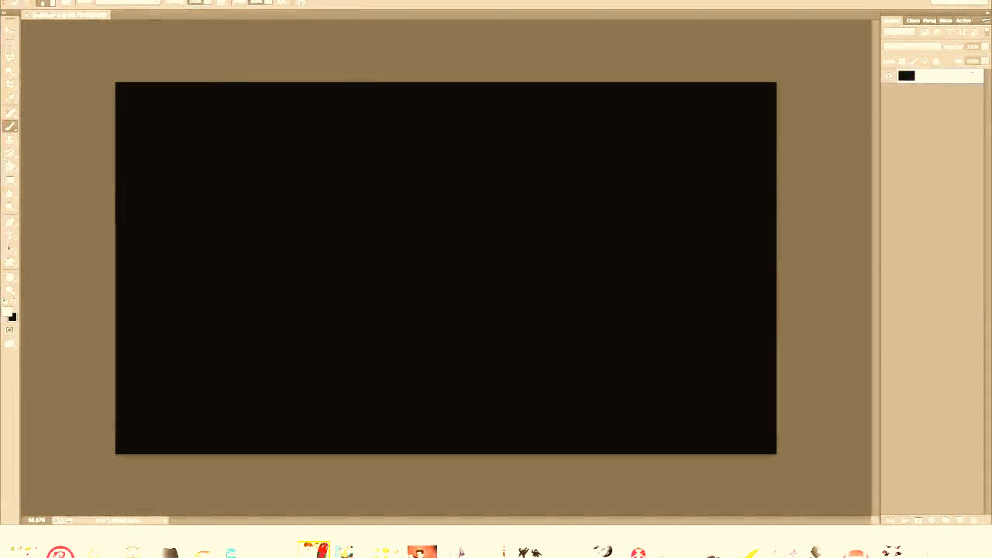
click(116, 1)
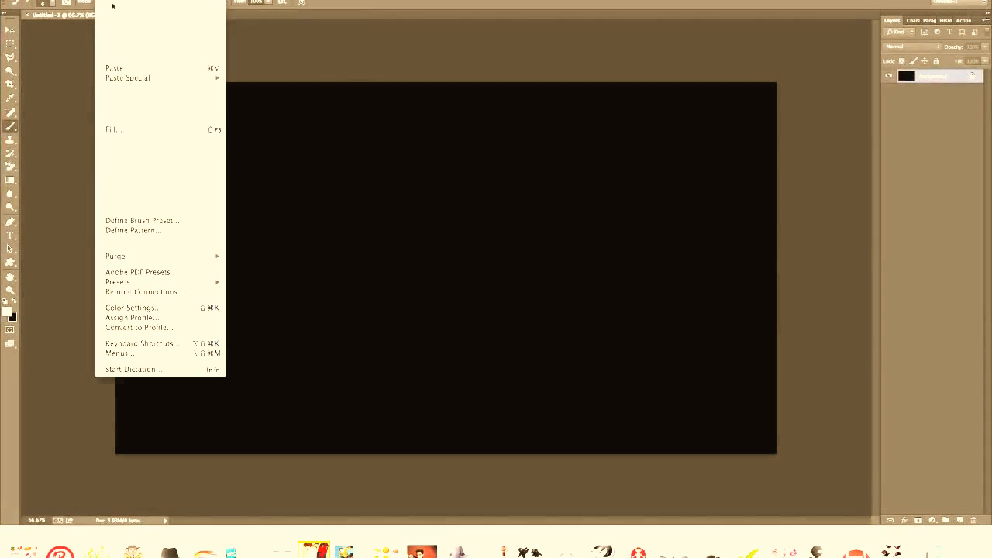
click(127, 68)
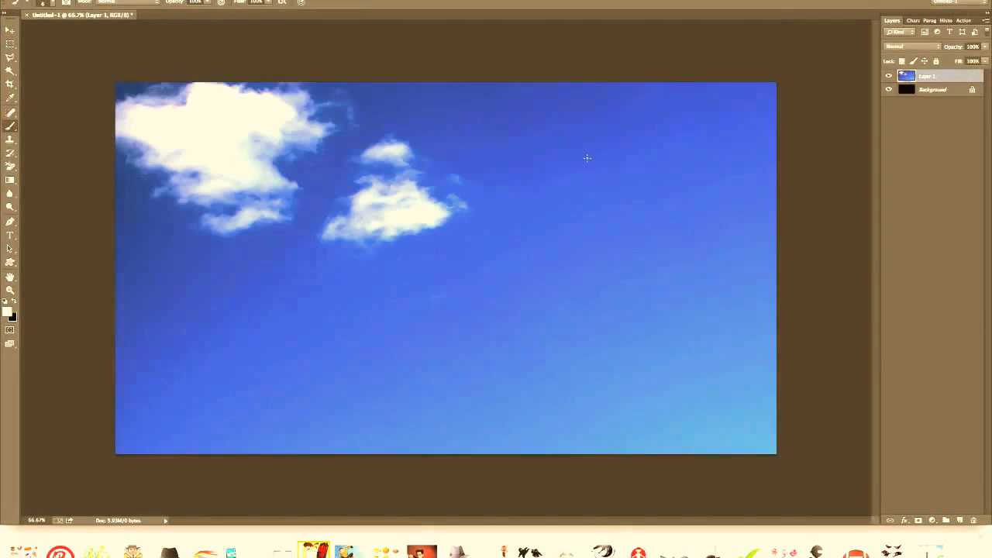
Scale down and reposition the pasted road photo with Free Transform so that the road and horizon fill the canvas.
key(ctrl+t)
key(ctrl+0)
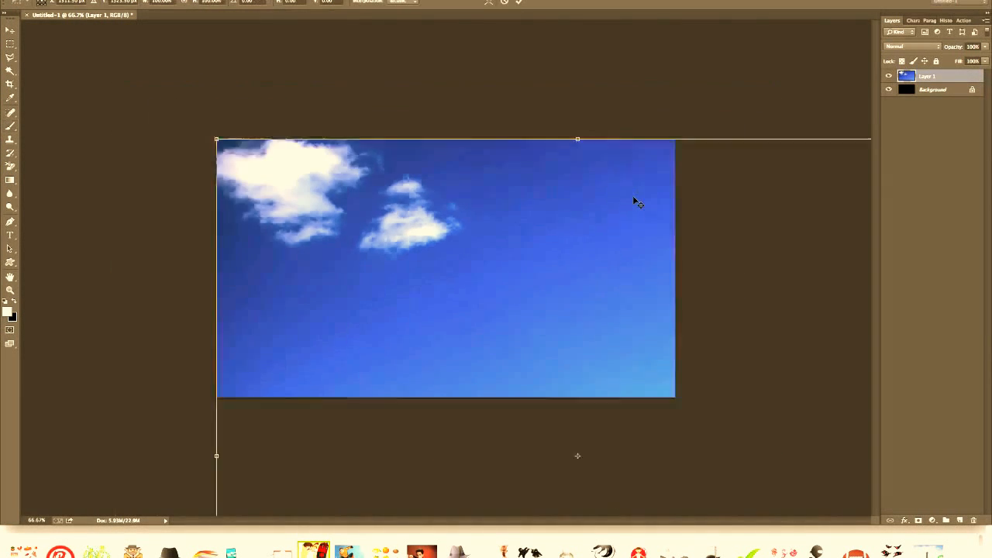
drag(683, 510, 570, 410)
mouse_move(508, 338)
mouse_down()
mouse_move(503, 266)
mouse_move(463, 273)
mouse_up()
key(b)
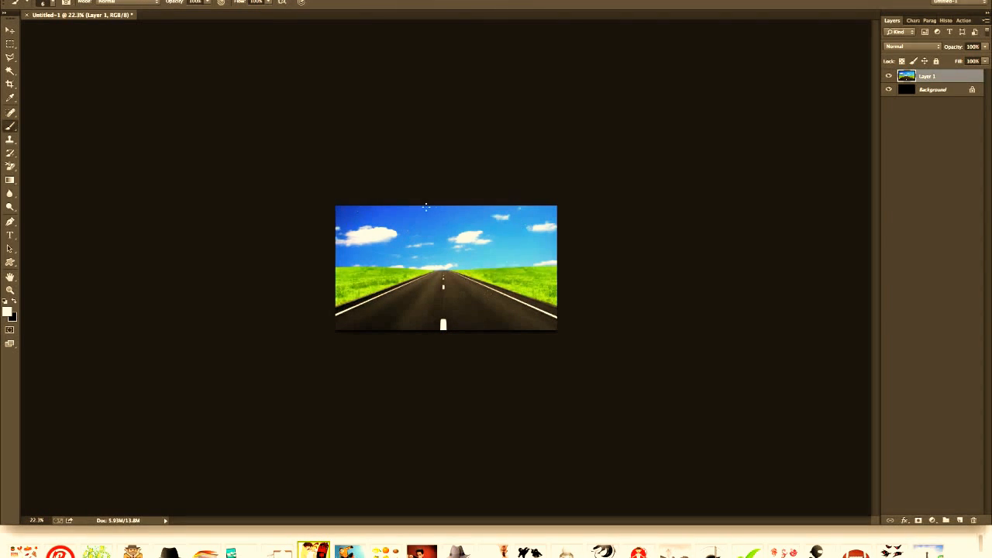
Export the road image for the web with the JPEG High preset, saving it to the Desktop as roadbg.jpg.
click(11, 290)
click(406, 254)
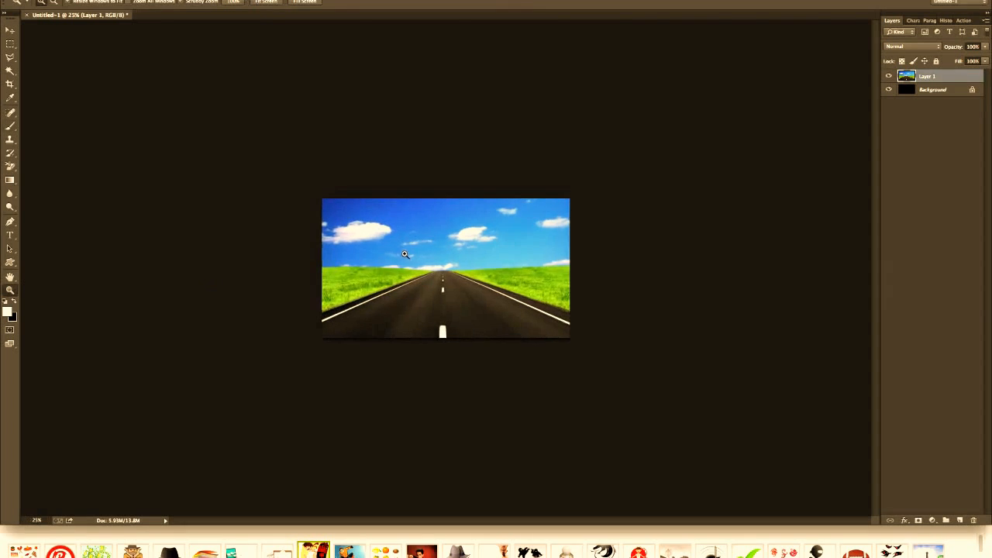
click(393, 249)
click(391, 248)
click(84, 1)
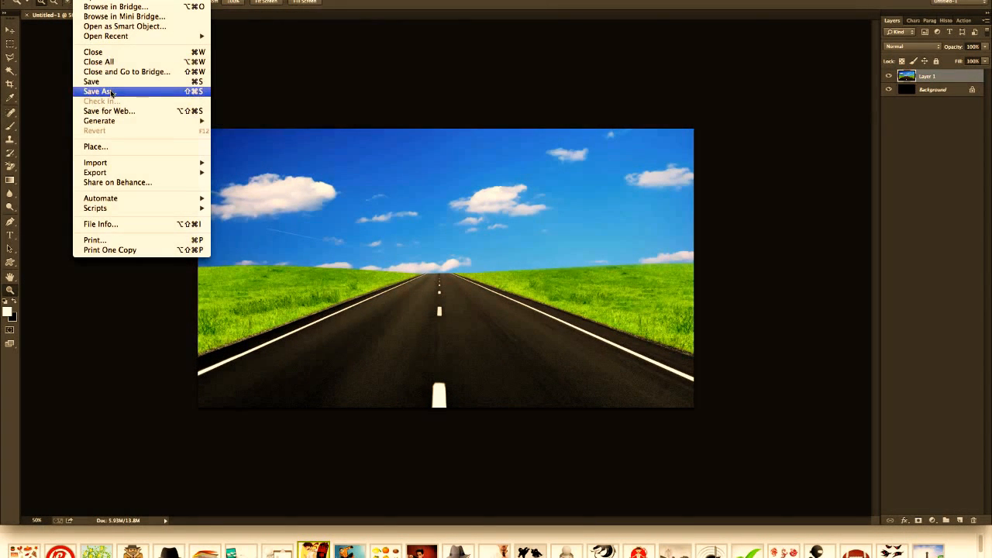
click(119, 111)
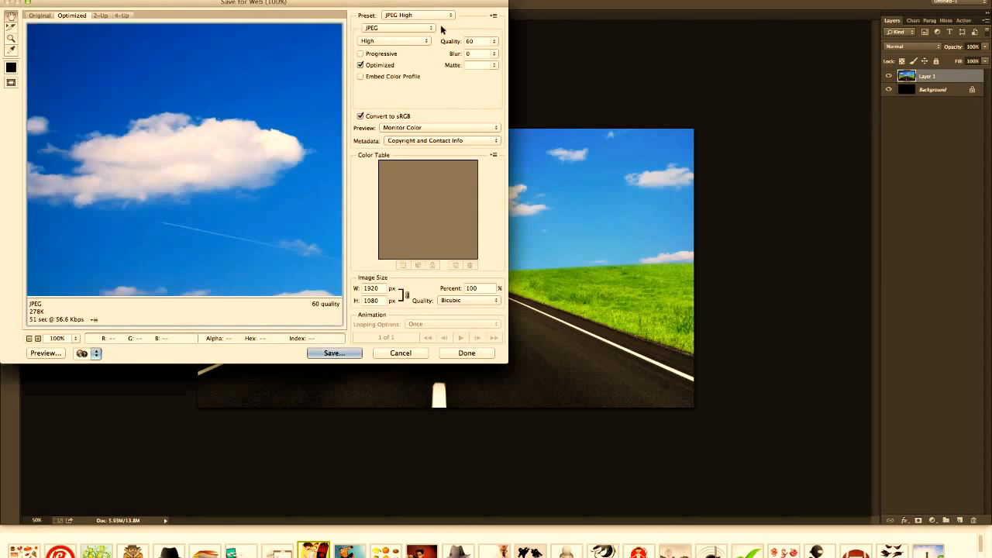
click(333, 353)
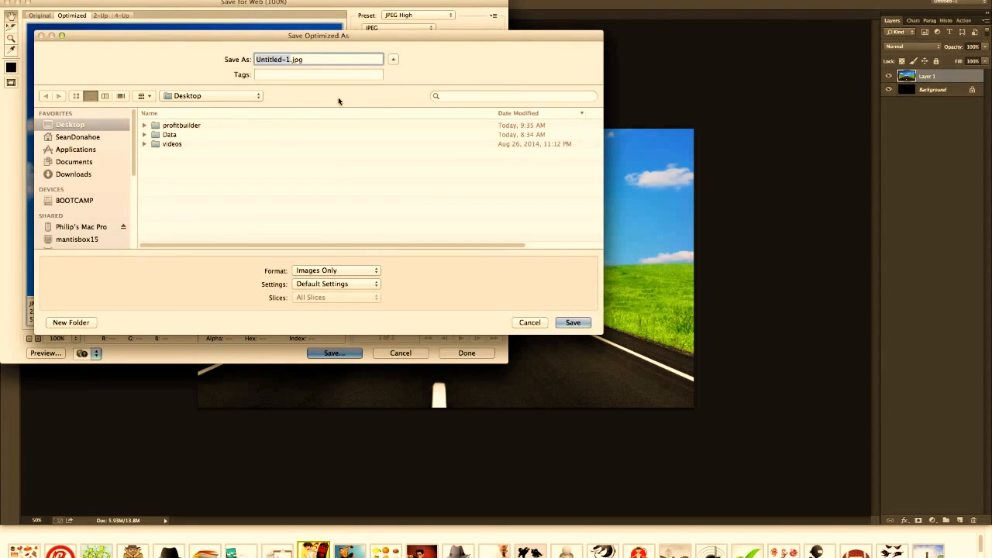
text(roads)
key(Return)
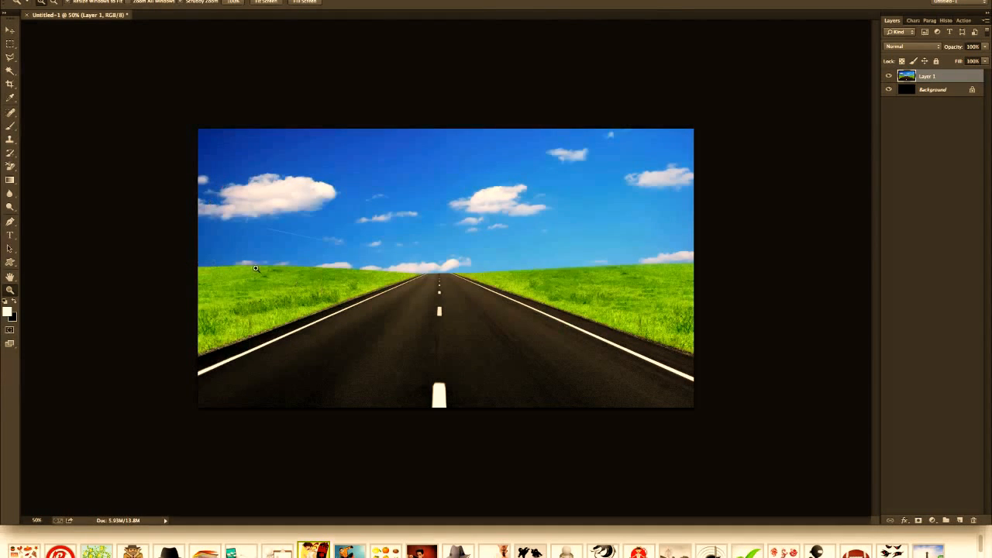
Shift the road layer slightly right to centre the road, and export it for the web again, replacing roadbg.jpg.
click(11, 29)
drag(382, 270, 398, 268)
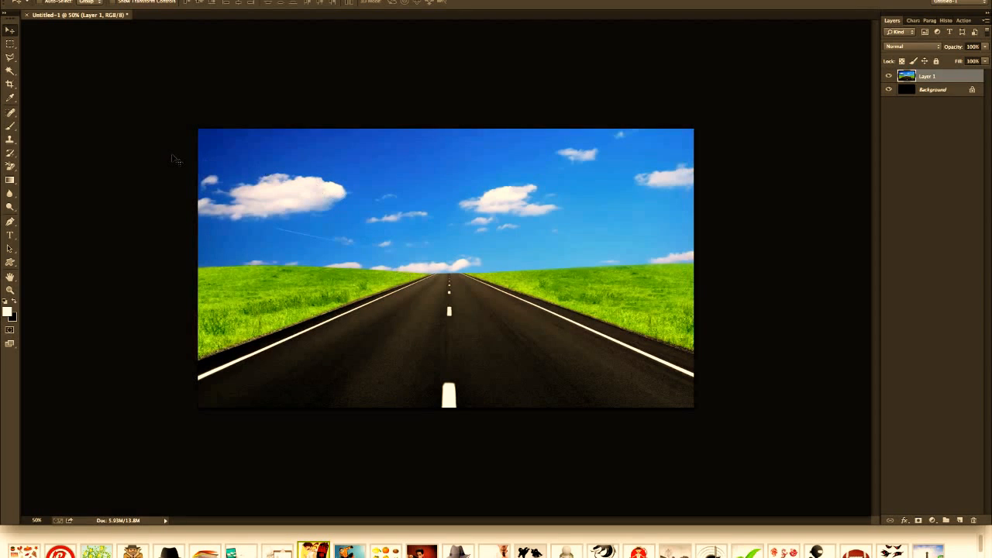
click(85, 1)
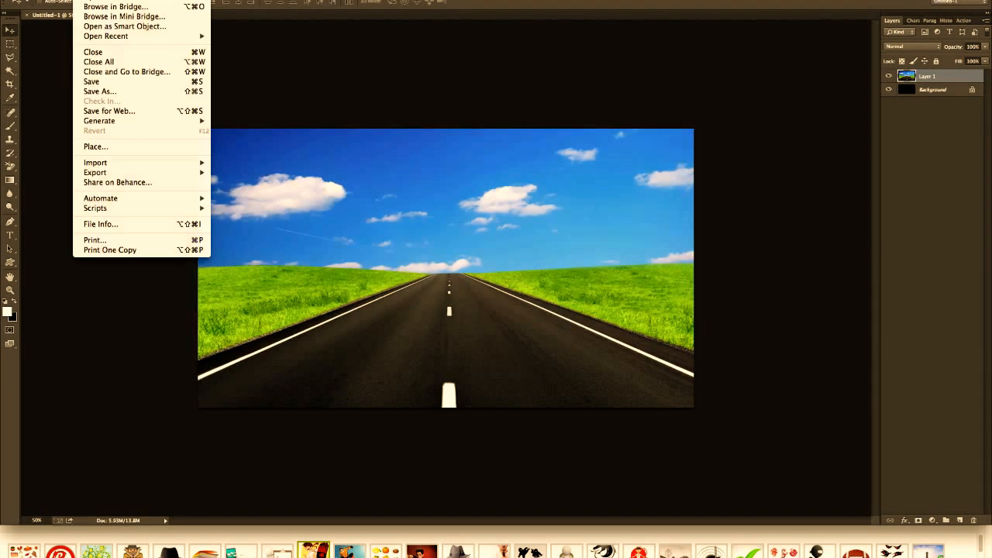
click(116, 108)
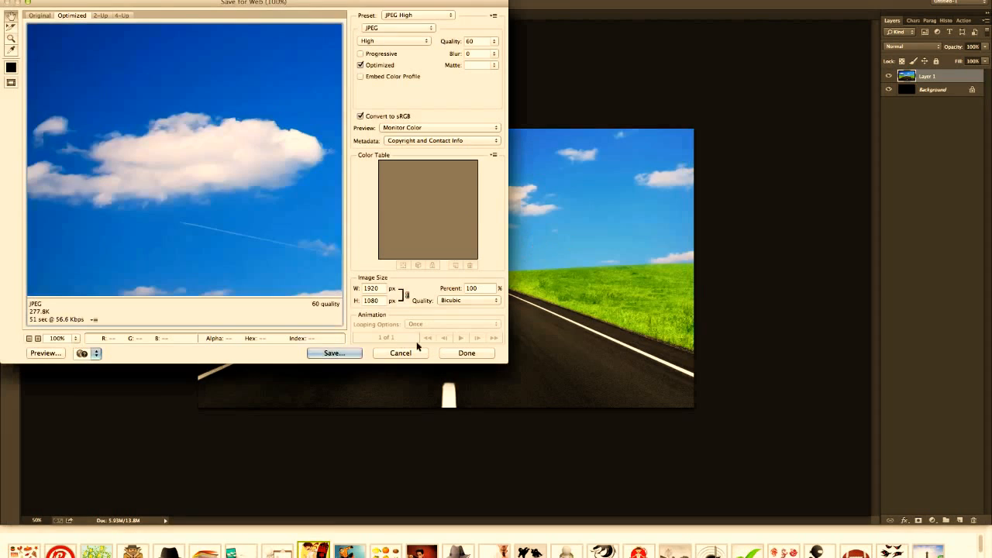
click(333, 352)
click(175, 125)
click(586, 323)
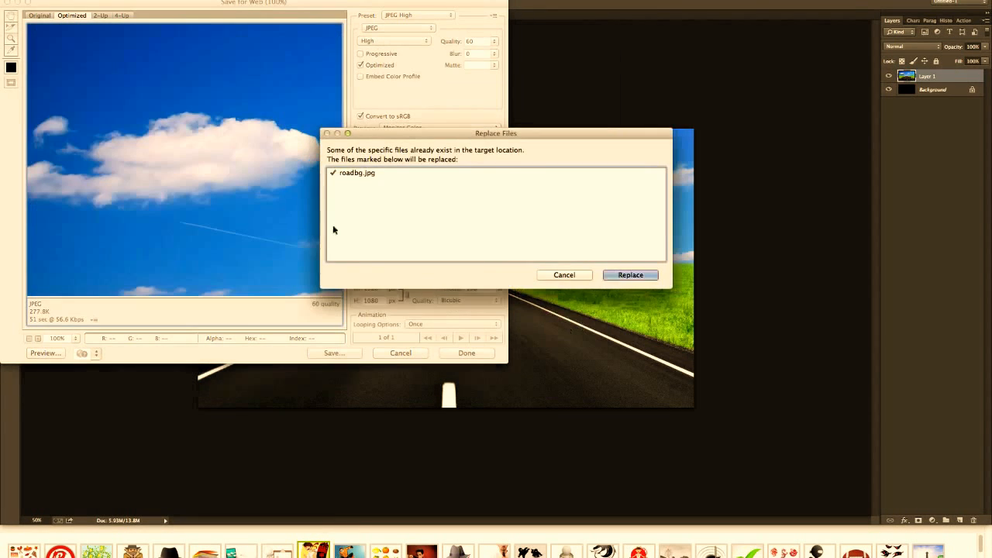
click(632, 279)
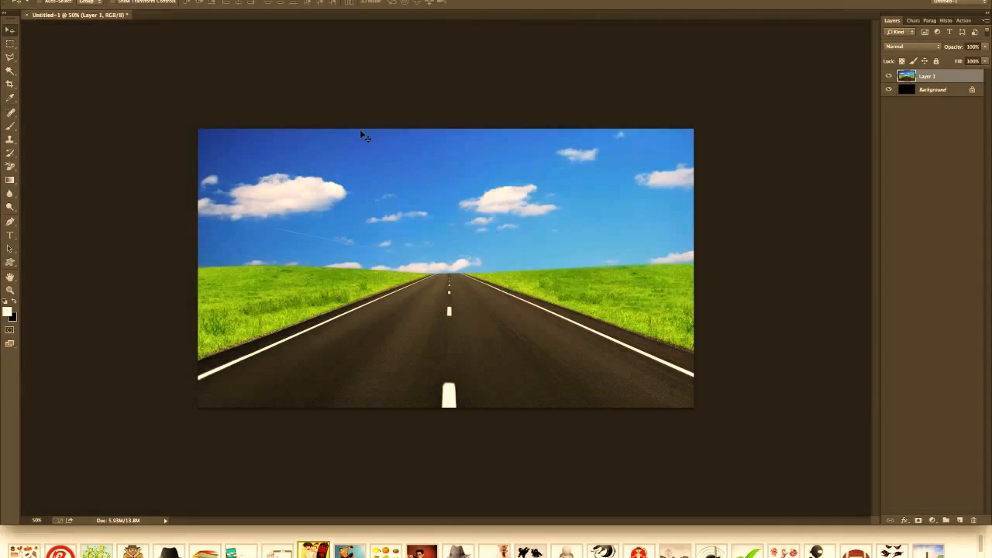
Switch back to Chrome and bring up the WordPress Edit Page screen of the "Control the First Page" report page.
key(ctrl+Up)
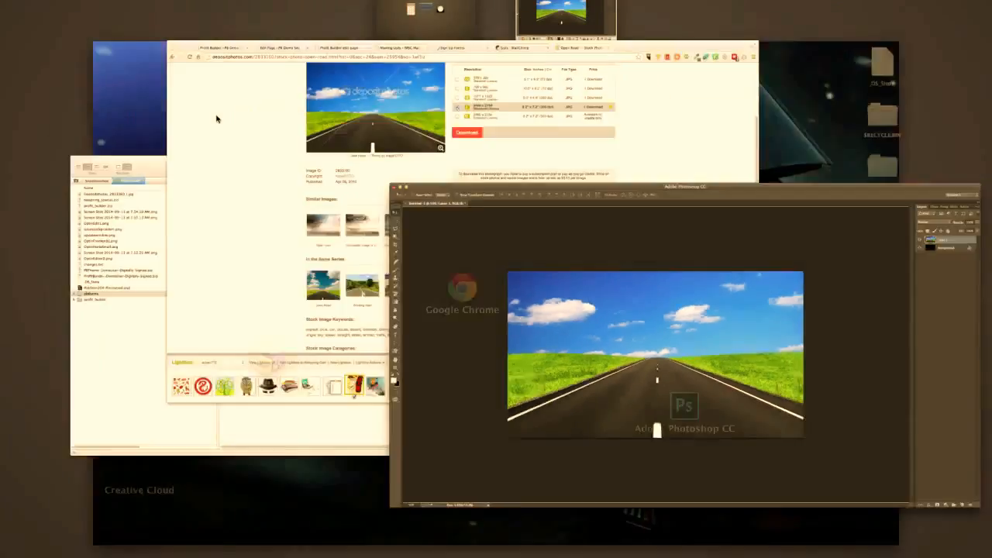
key(ctrl+Up)
key(ctrl+Up)
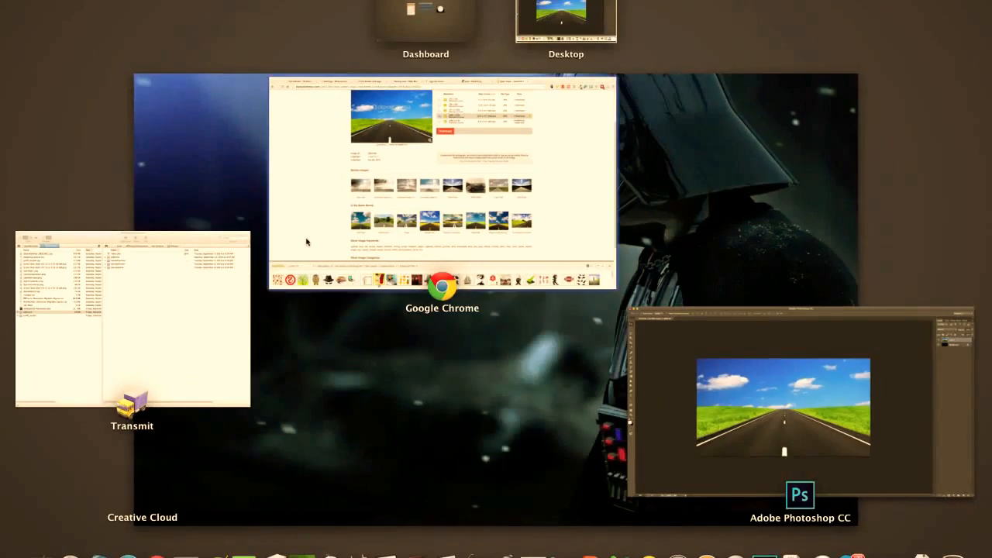
click(302, 250)
key(ctrl+Tab)
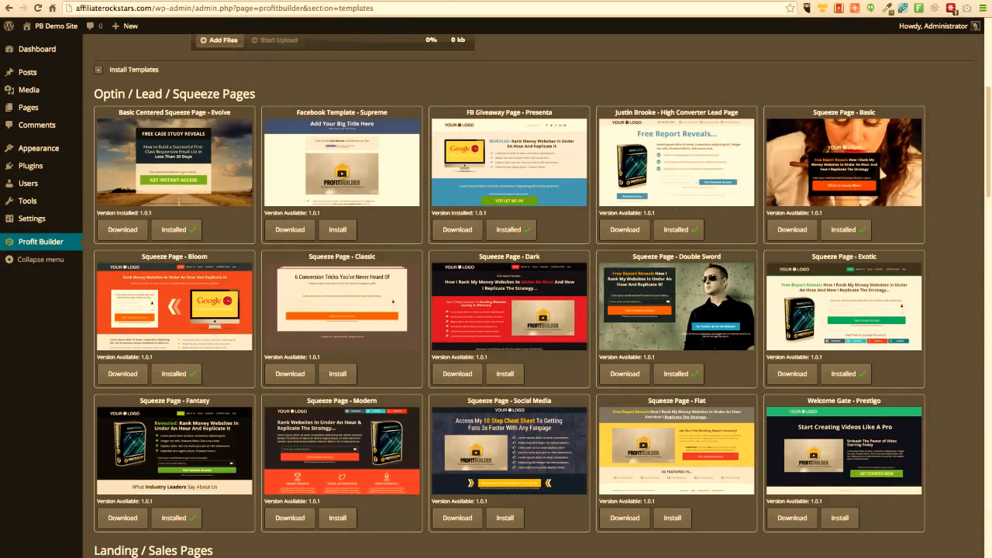
key(ctrl+Tab)
key(ctrl+Tab)
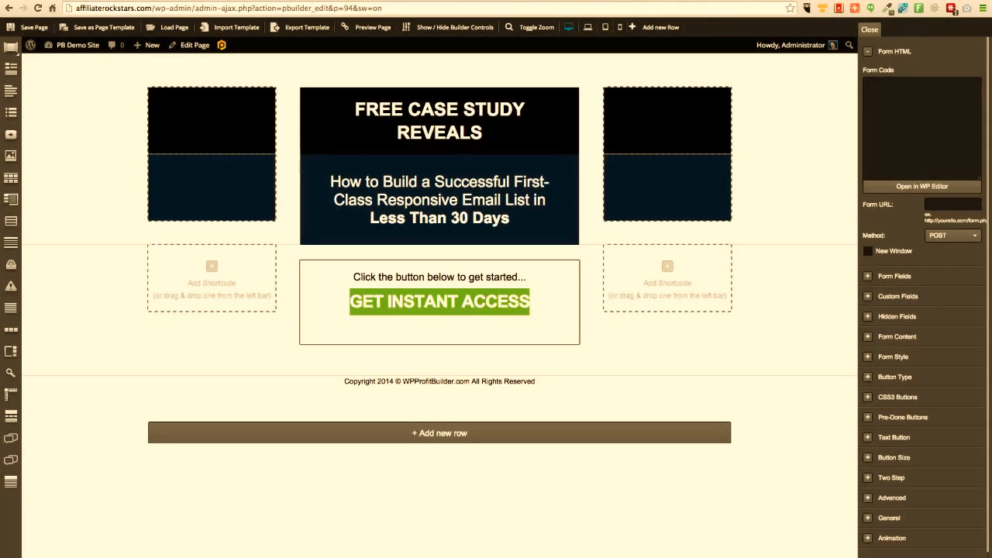
key(ctrl+shift+Tab)
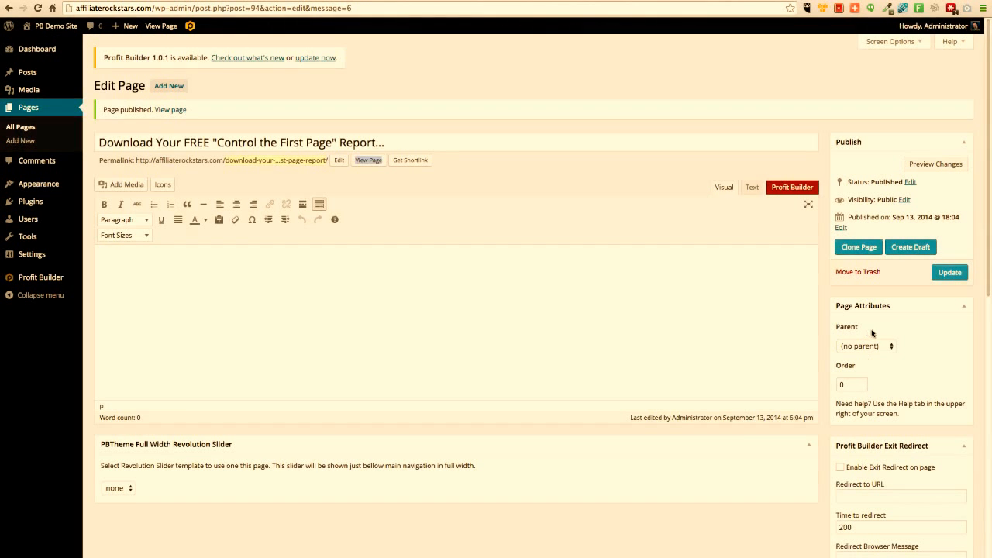
Upload roadbg.jpg from the Desktop through the image selector for the page background override.
scroll(872, 331, down, 1)
scroll(871, 332, down, 10)
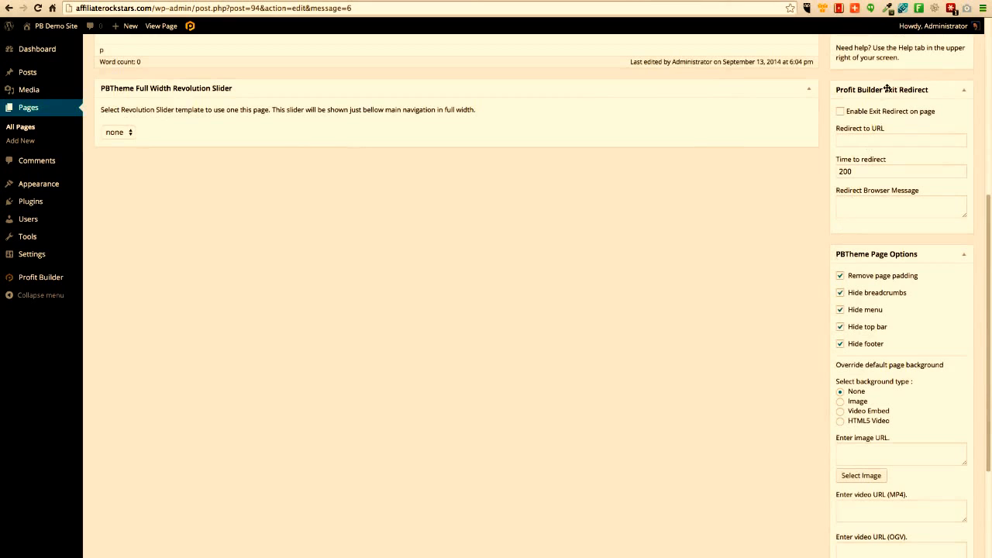
scroll(767, 440, down, 3)
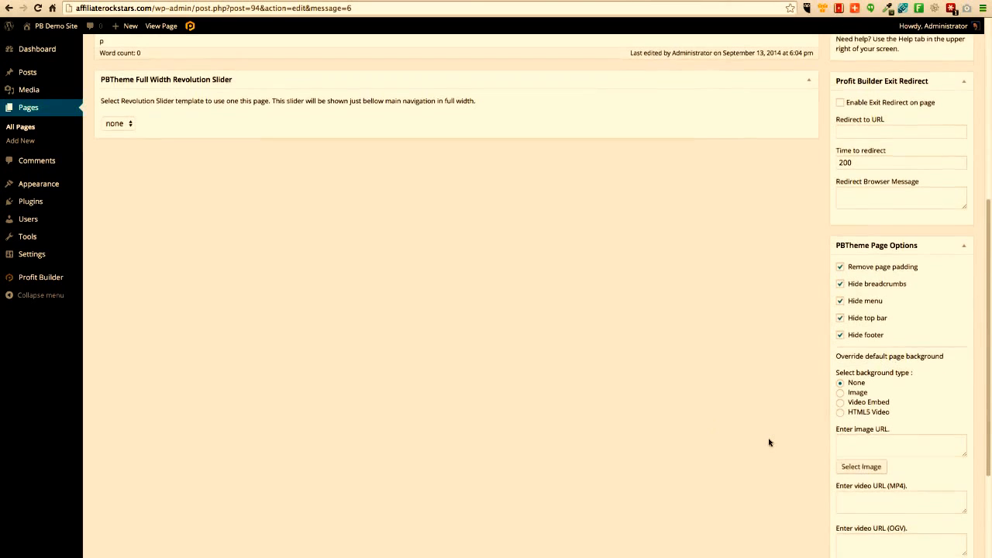
click(861, 365)
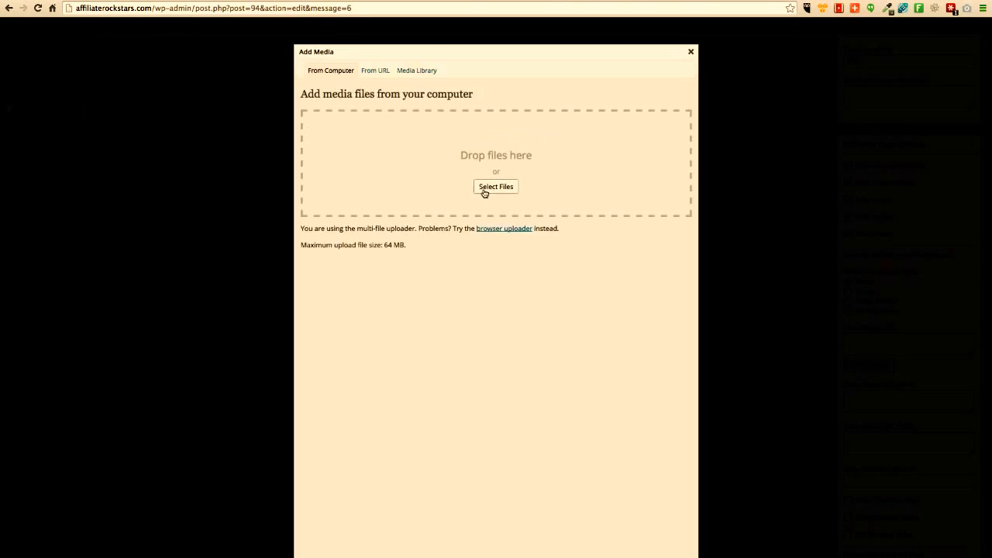
click(484, 189)
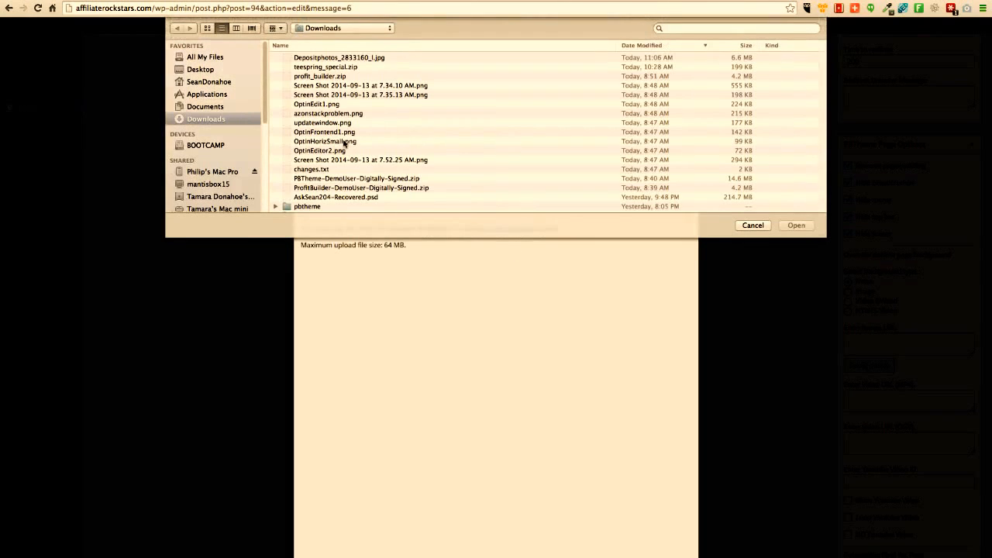
click(200, 69)
double_click(310, 58)
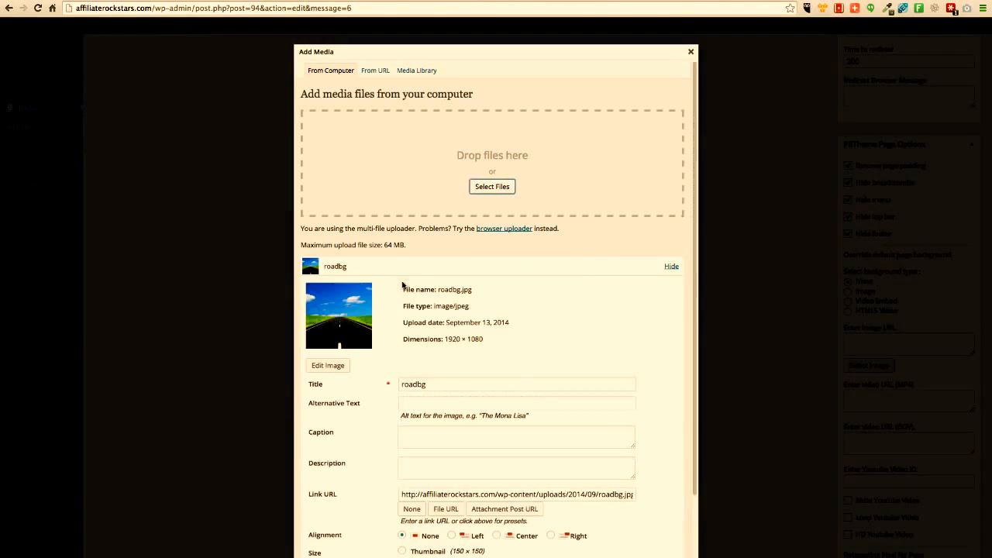
Save the uploaded image's details and insert roadbg from the media library into the page.
scroll(459, 358, down, 1)
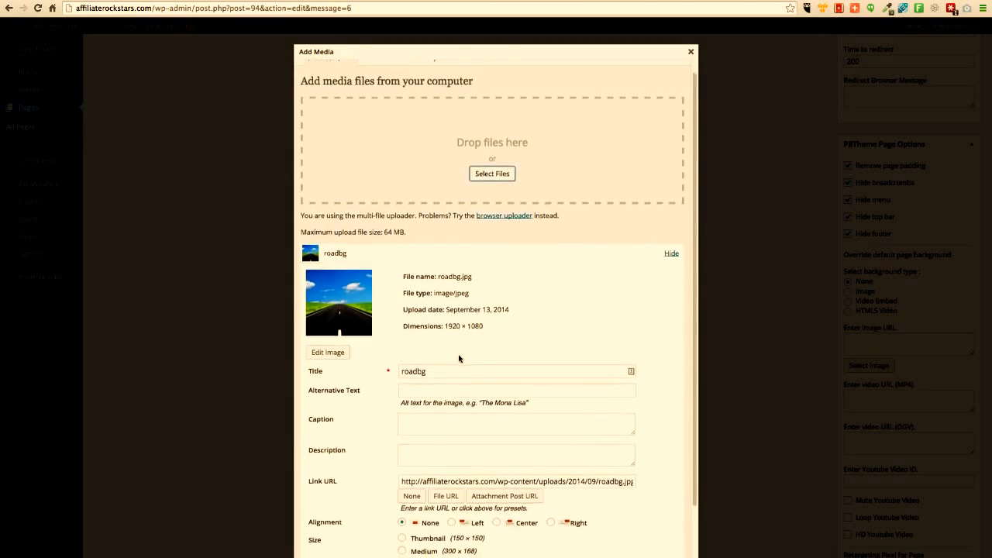
scroll(459, 358, down, 3)
click(325, 553)
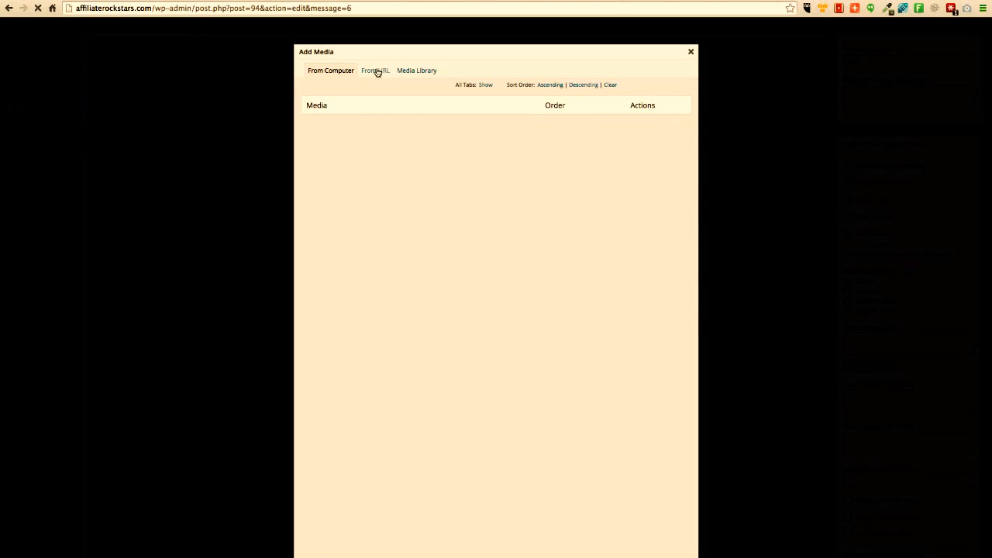
click(377, 72)
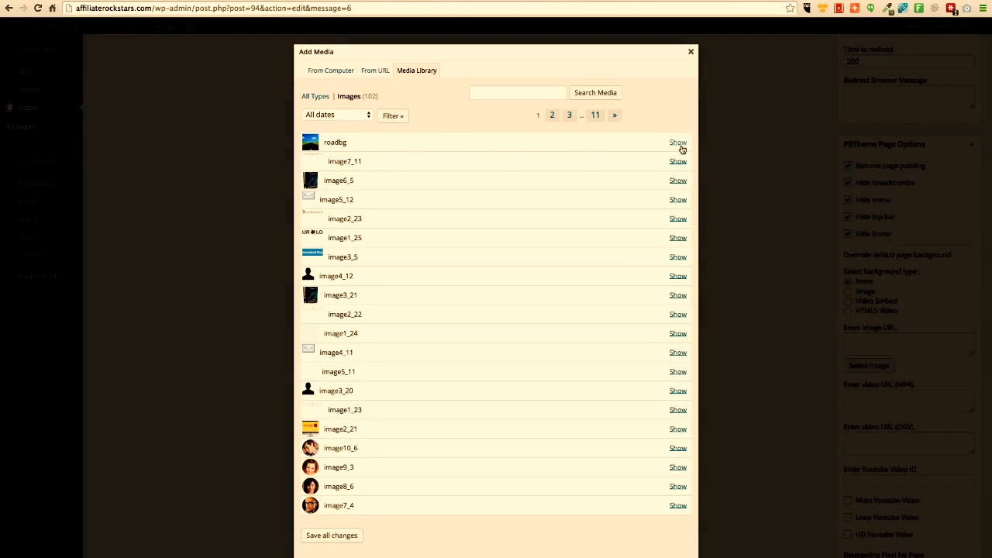
click(677, 143)
click(426, 484)
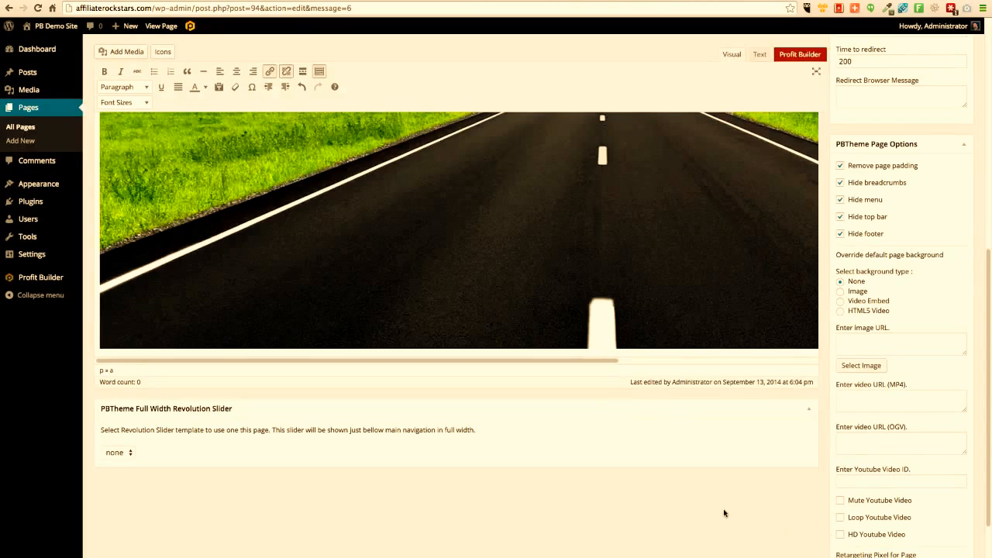
Review the page's theme options, including the background, YouTube video and retargeting pixel settings, and the exit redirect settings.
scroll(723, 513, down, 3)
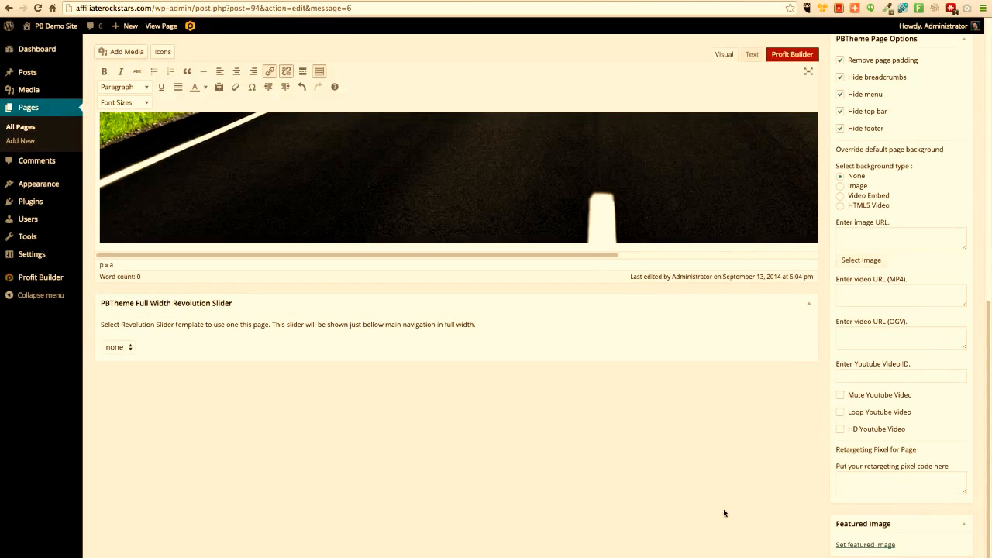
click(863, 482)
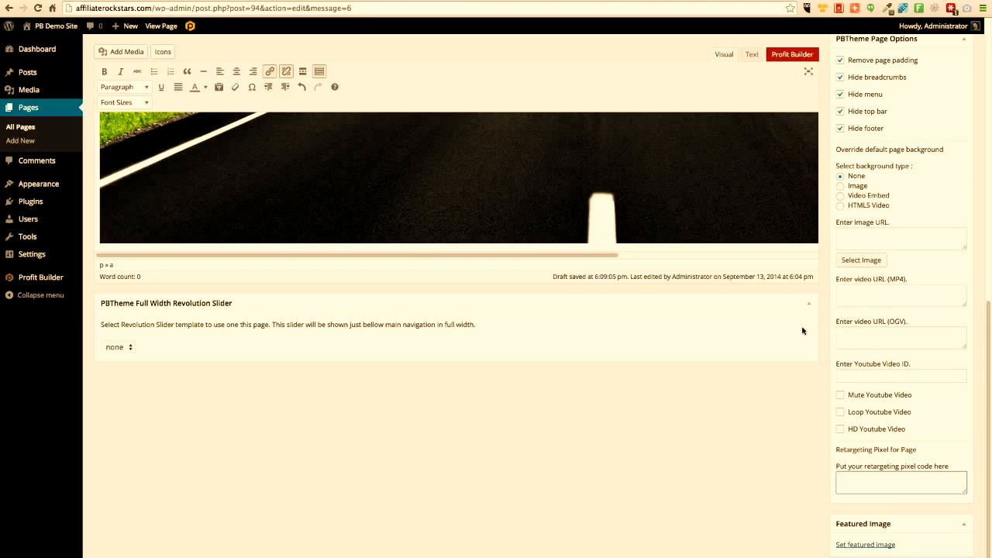
scroll(803, 328, up, 2)
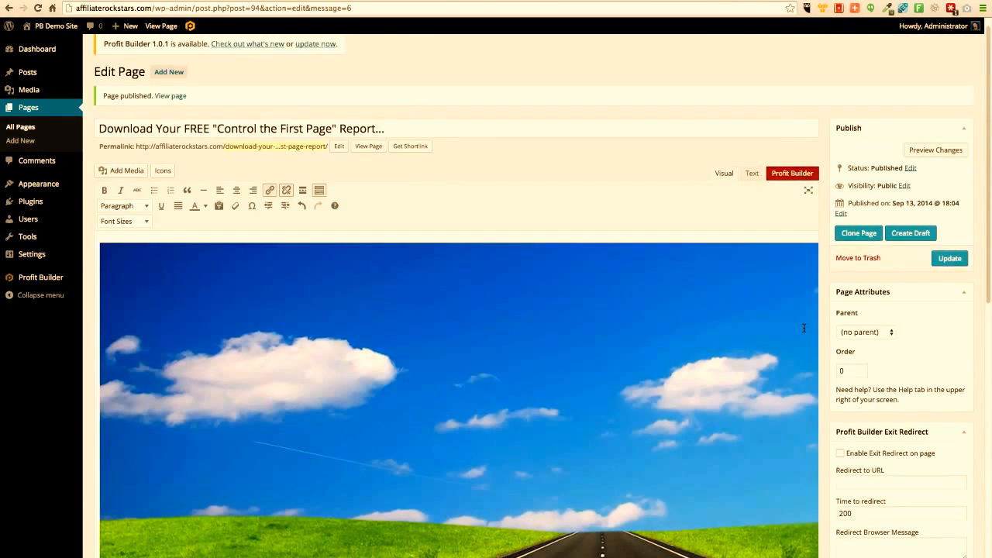
scroll(803, 328, down, 10)
scroll(803, 328, down, 3)
scroll(804, 328, down, 5)
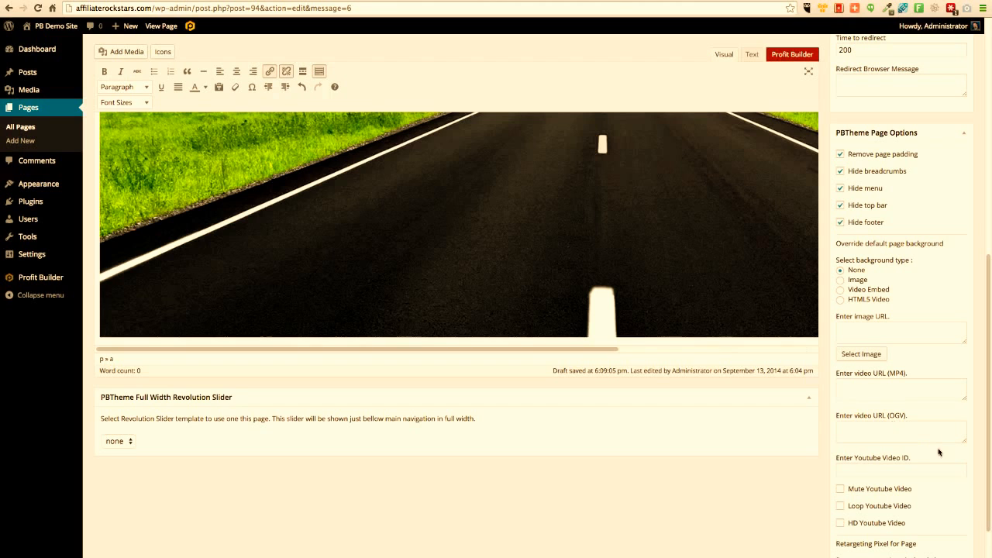
scroll(781, 481, down, 3)
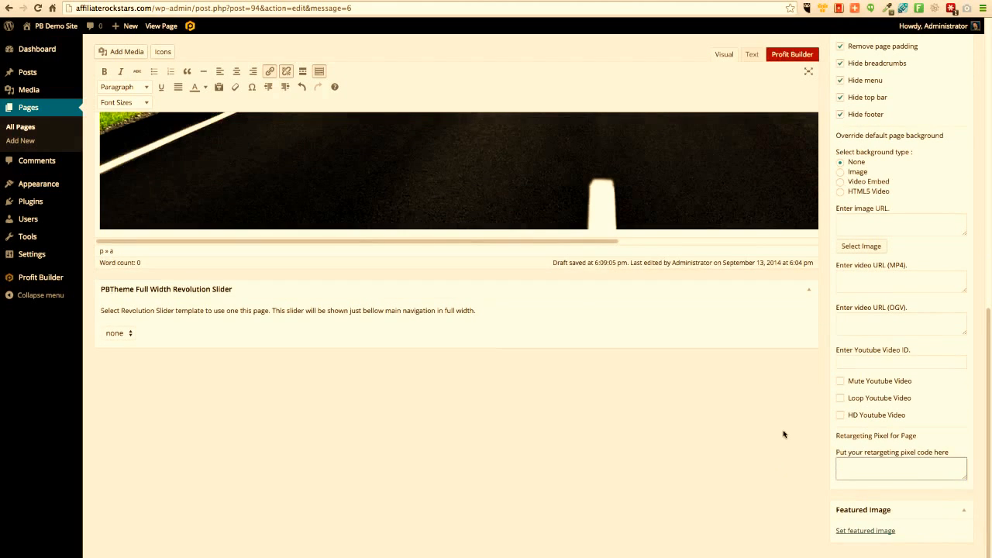
scroll(777, 441, up, 9)
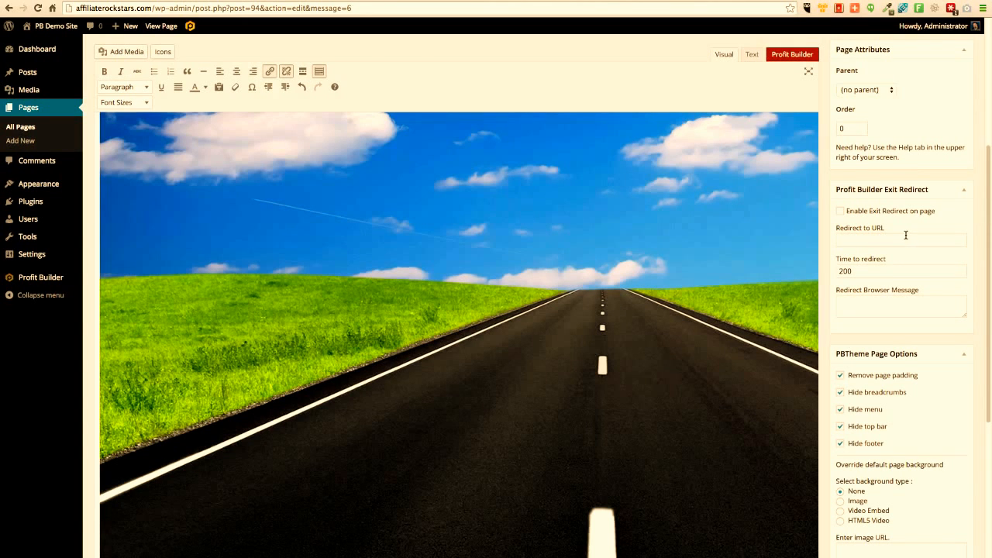
scroll(787, 155, up, 4)
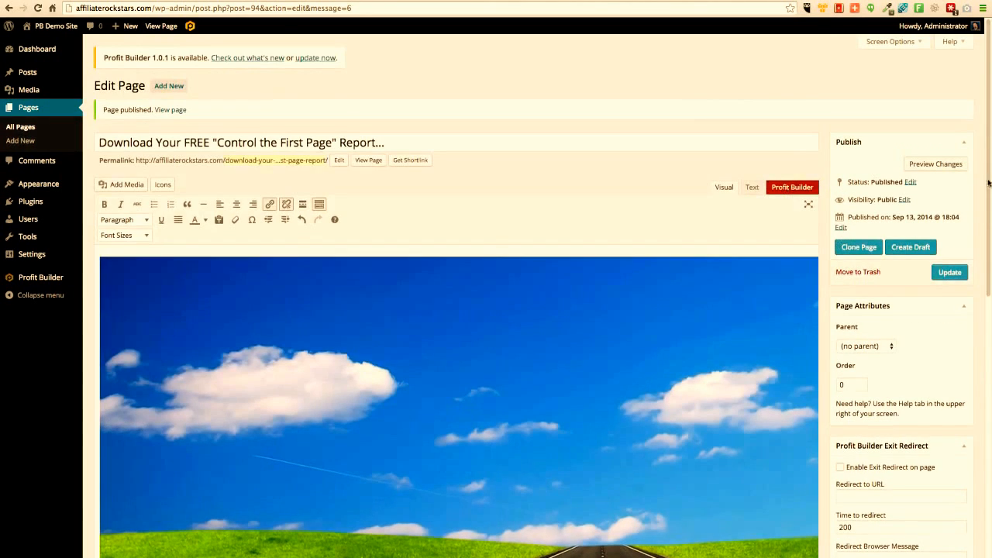
Update the page, then reload it in the Profit Builder editor and save it there.
click(950, 271)
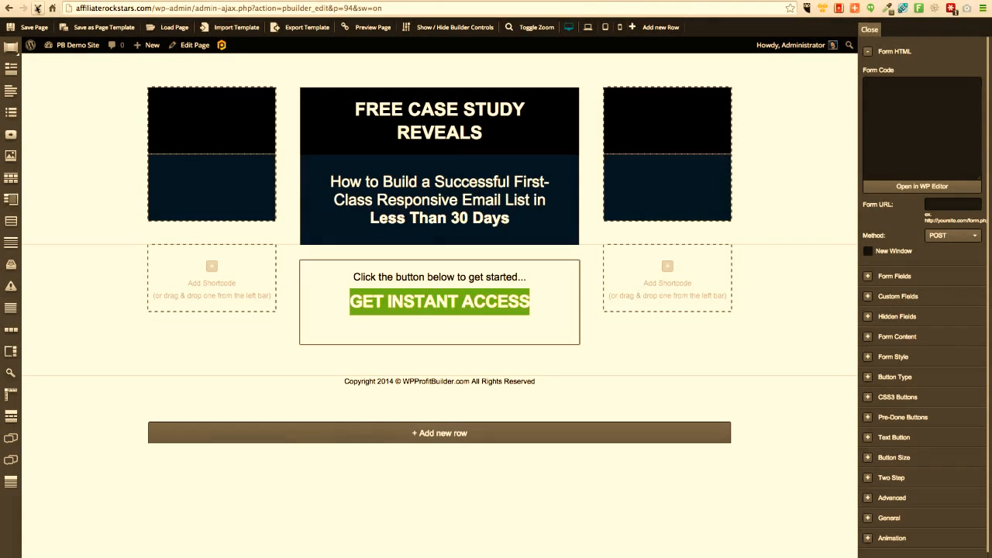
click(559, 182)
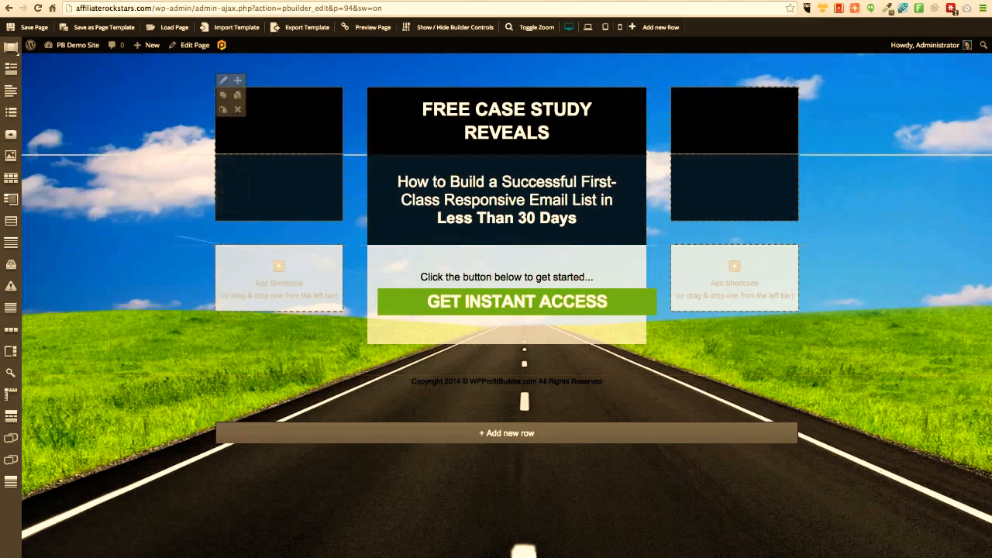
click(38, 29)
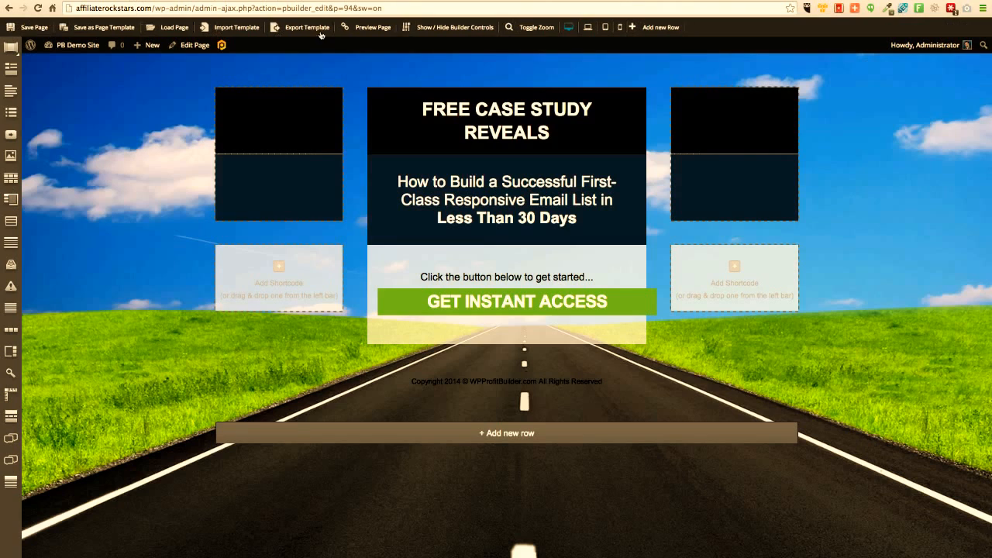
Preview the page in a separate tab, try its "GET INSTANT ACCESS" button, and return to the builder.
right_click(381, 29)
click(411, 34)
click(504, 1)
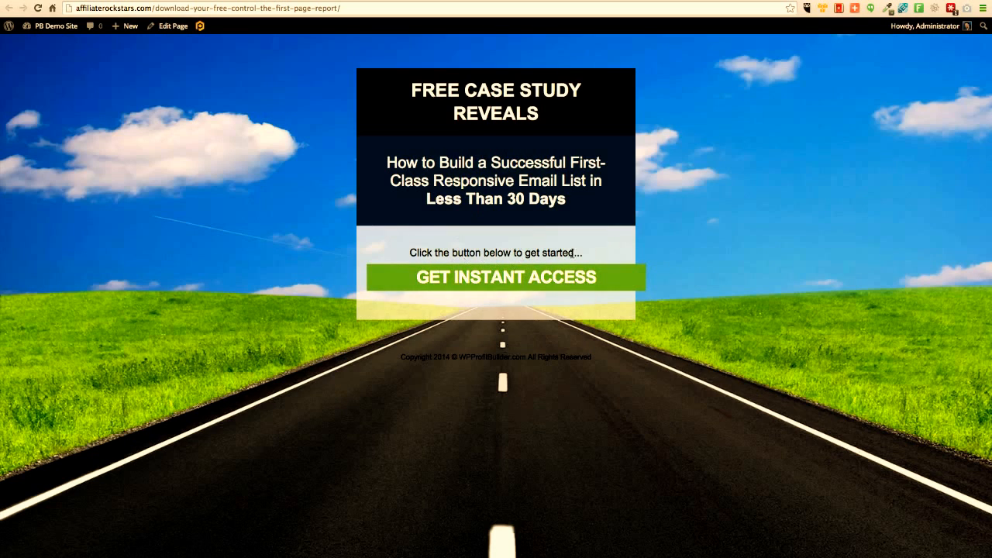
click(527, 270)
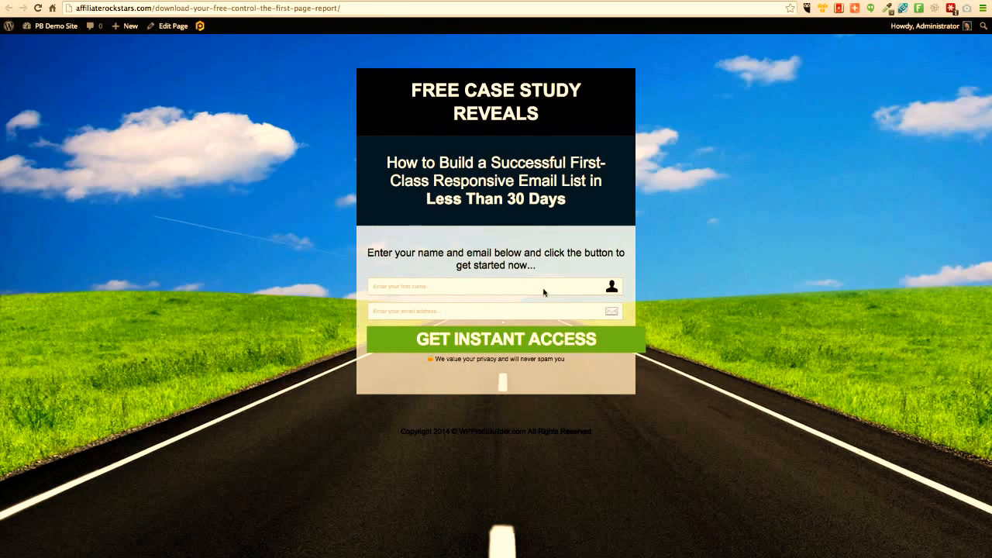
click(293, 1)
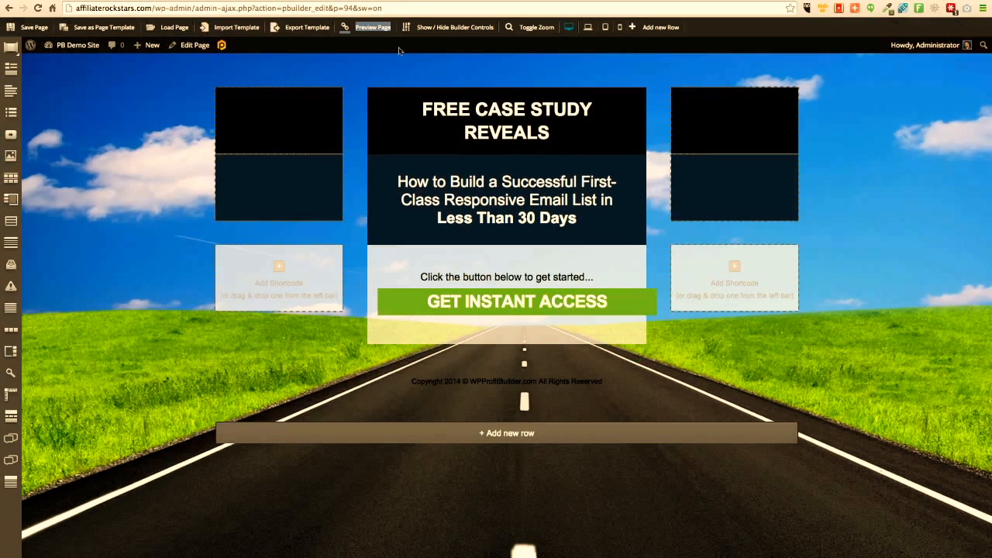
Delete the opt-in form below the headline and place a fresh default opt-in form there.
mouse_move(595, 265)
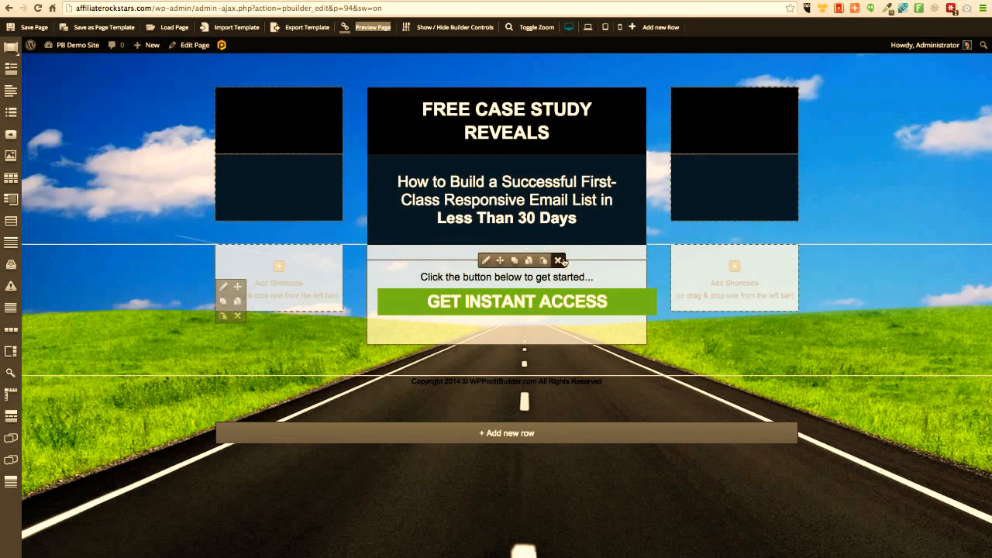
click(561, 262)
click(572, 174)
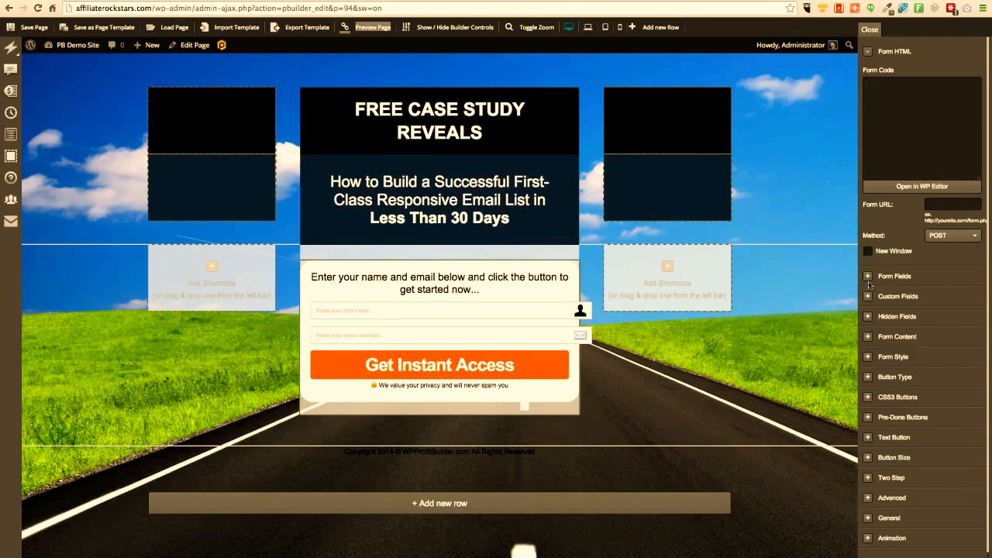
Make the new opt-in form's background transparent in its form style settings.
click(868, 357)
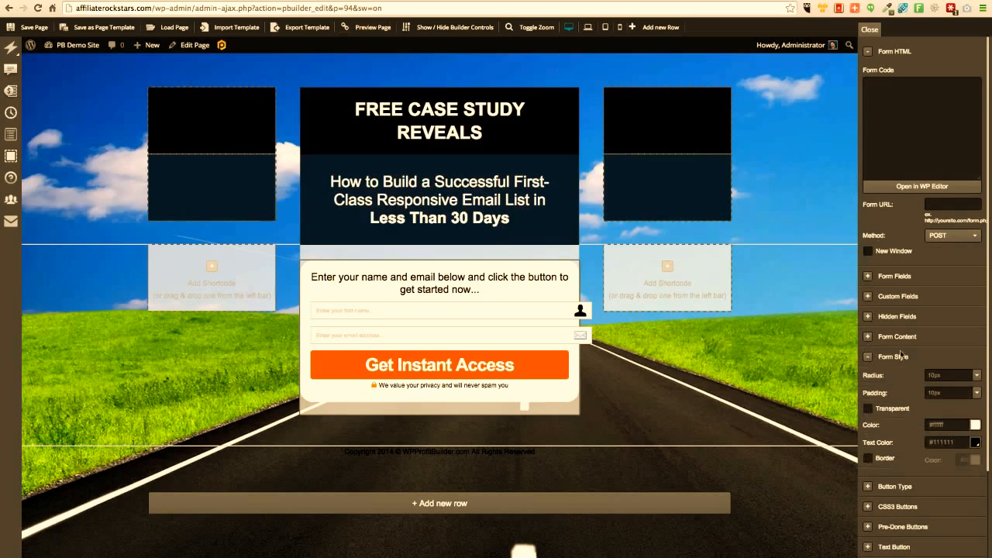
scroll(923, 333, down, 2)
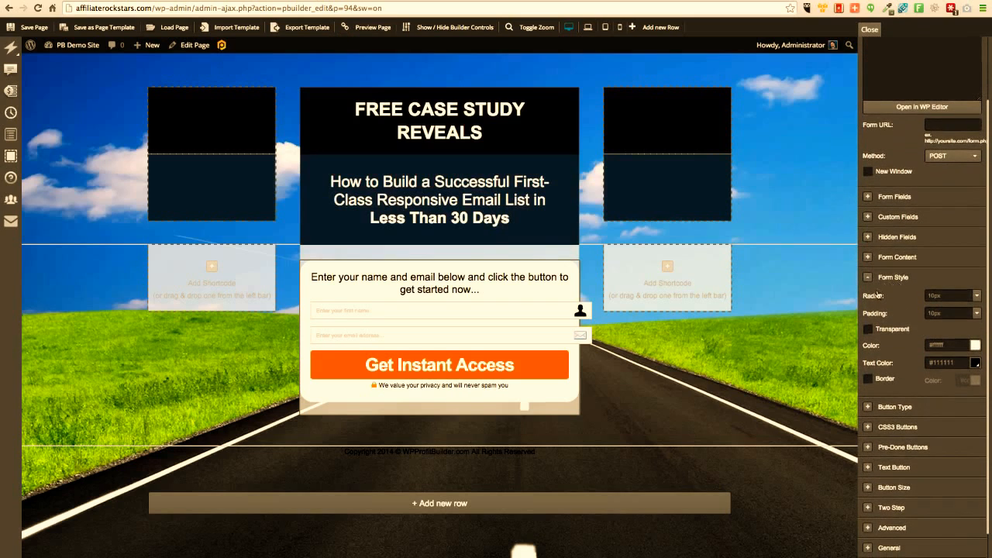
click(941, 296)
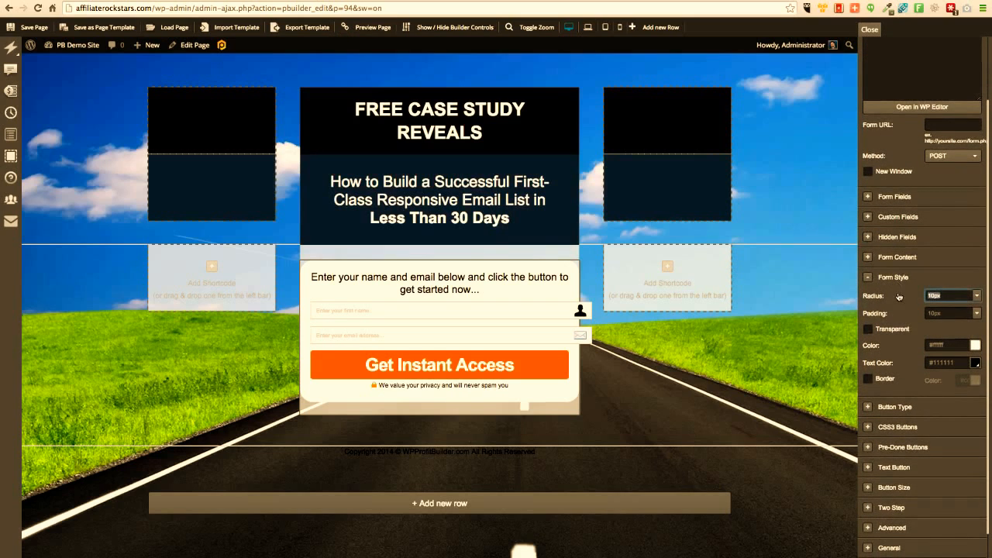
click(868, 329)
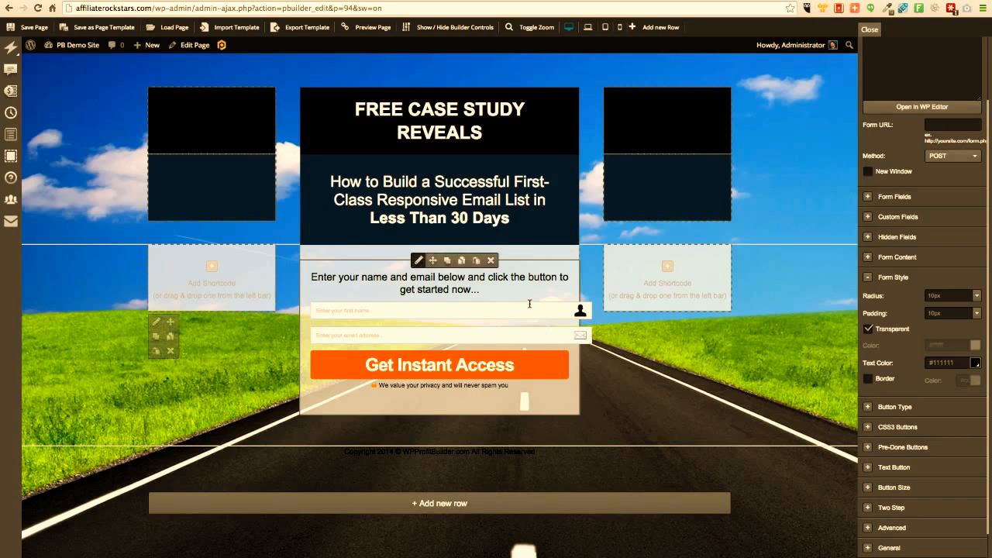
Remove the name field from the opt-in form with the No Name option, leaving only the email field.
click(868, 197)
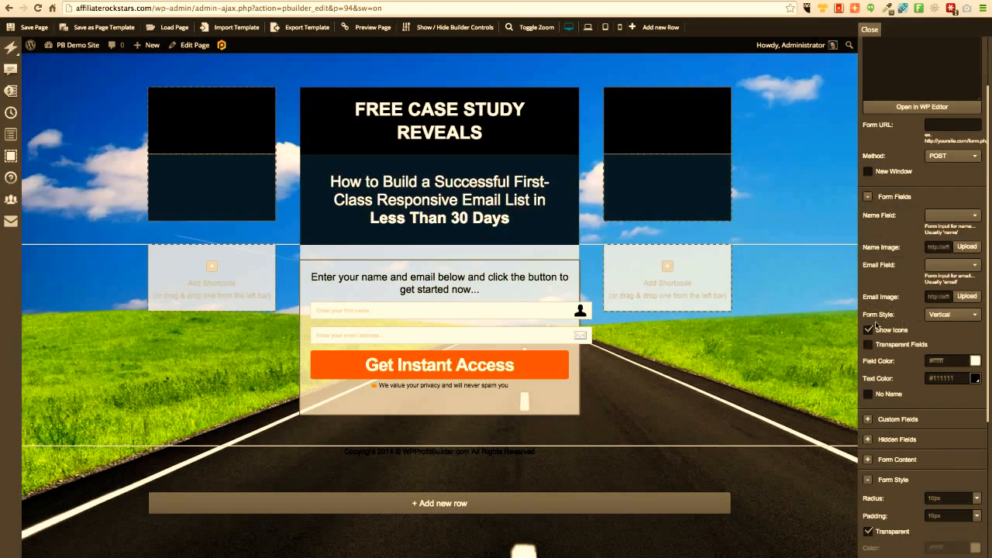
click(868, 394)
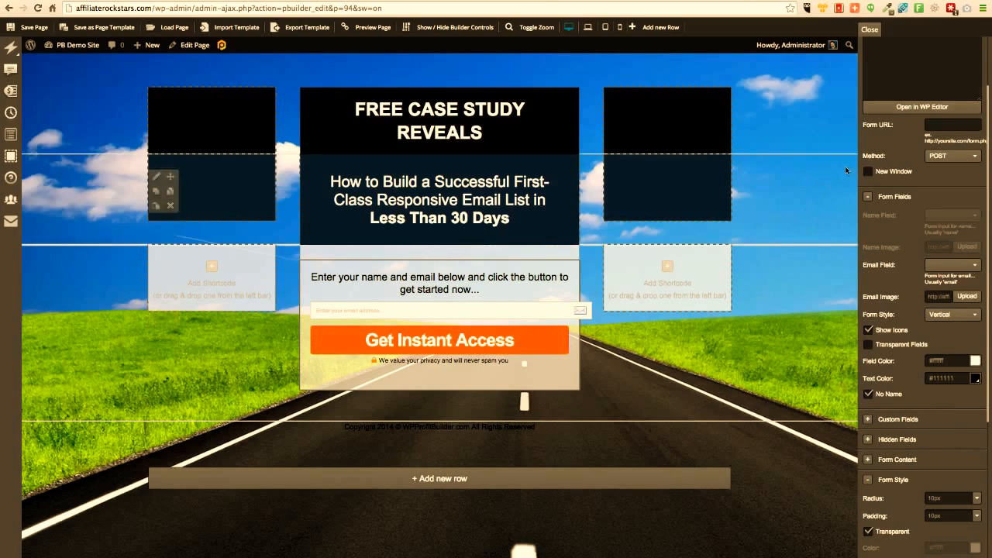
click(869, 197)
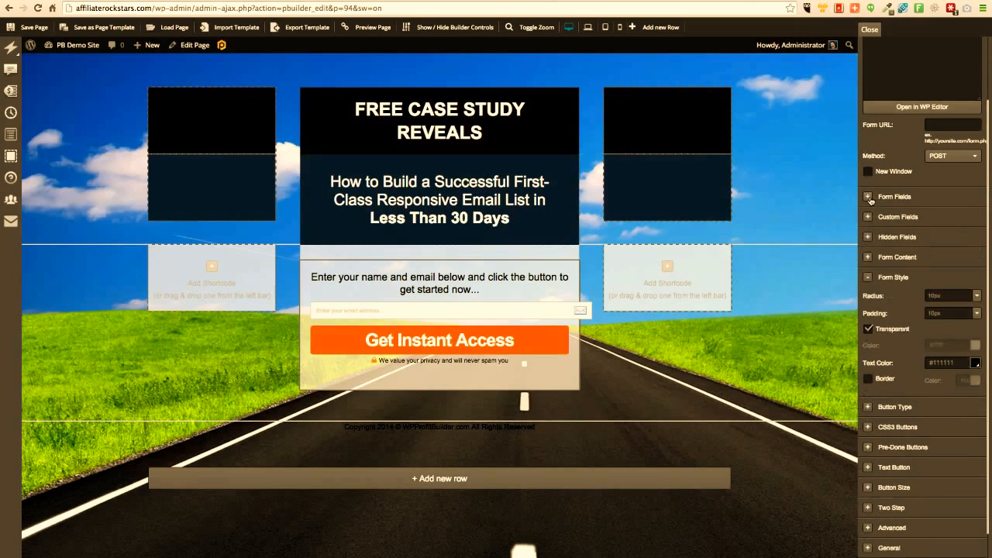
Enable the Two Step option for the opt-in form.
click(868, 280)
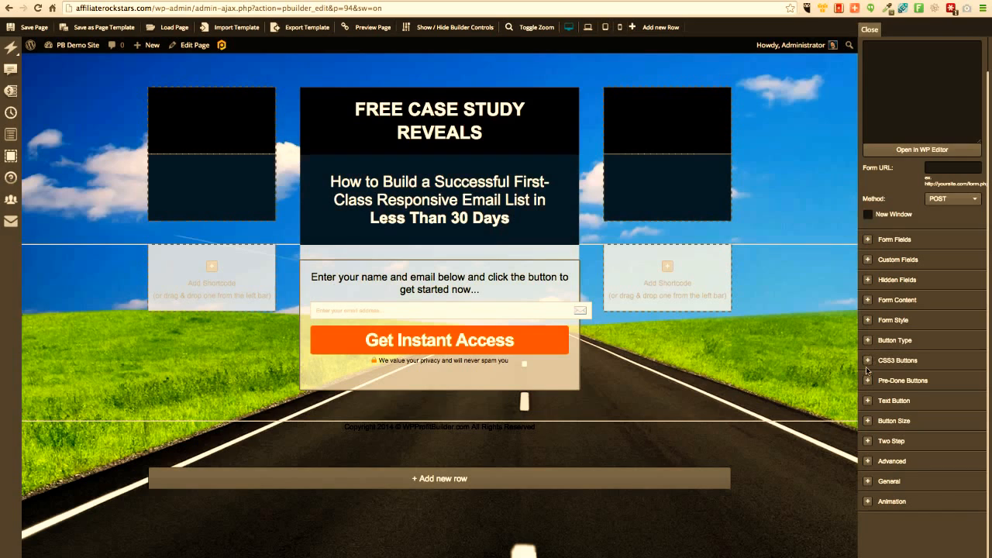
click(867, 440)
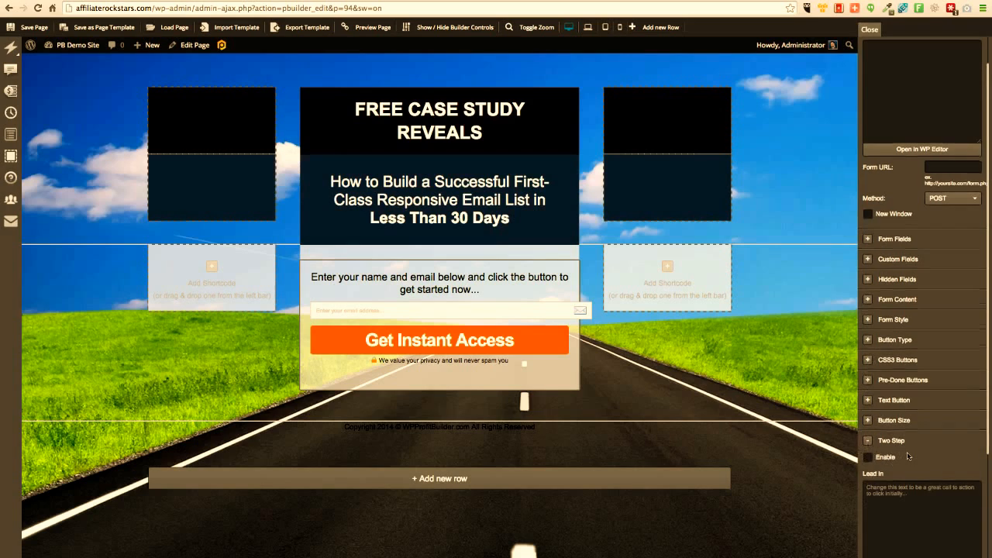
scroll(906, 451, down, 2)
scroll(907, 452, down, 1)
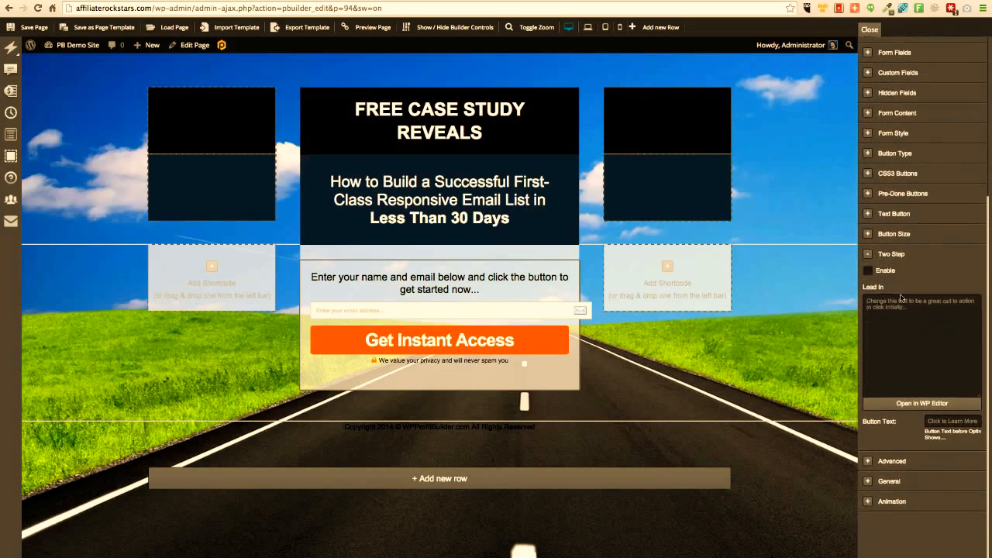
click(867, 271)
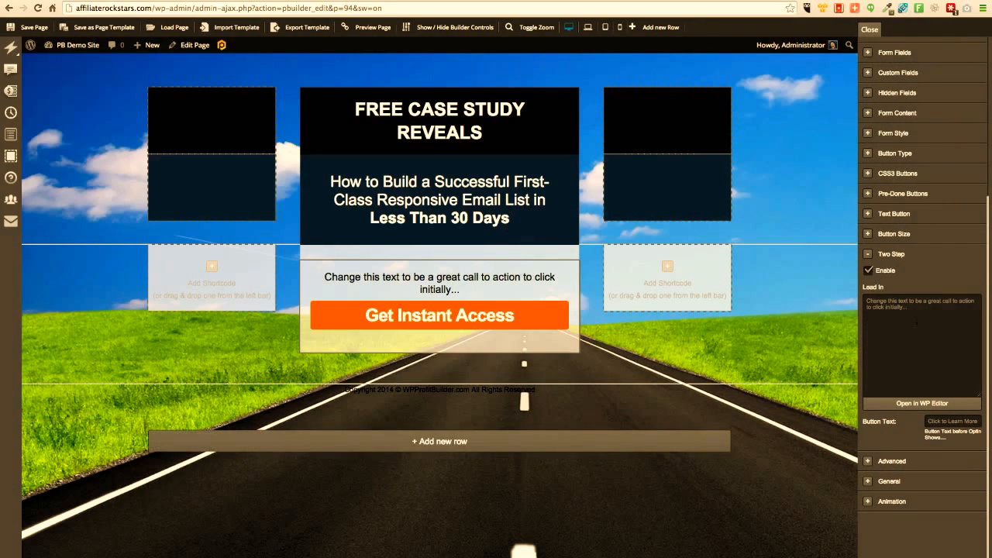
Replace the Two Step lead-in text with "Discover the Secrets The GURUs Will Never Tell You...".
click(916, 322)
key(ctrl+a)
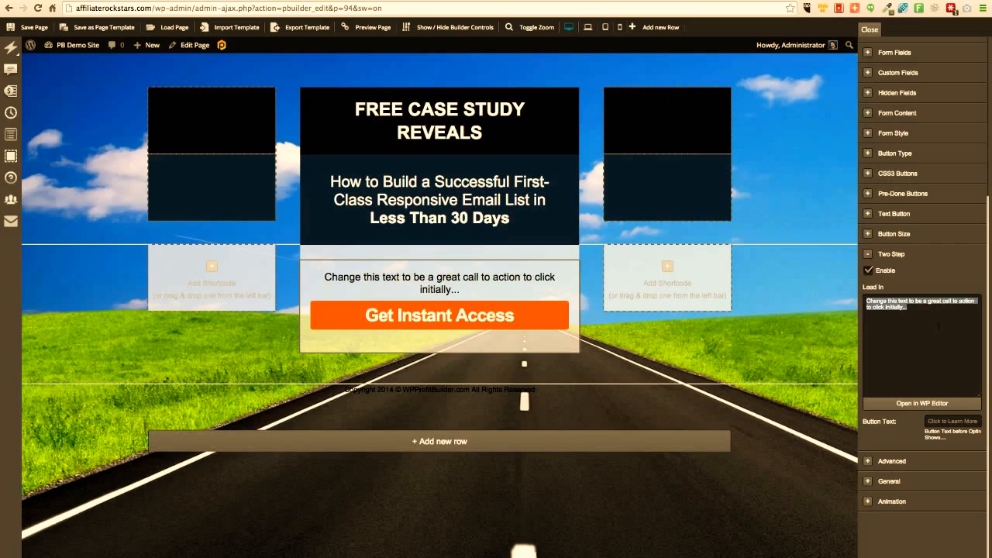
text(Discover the Se)
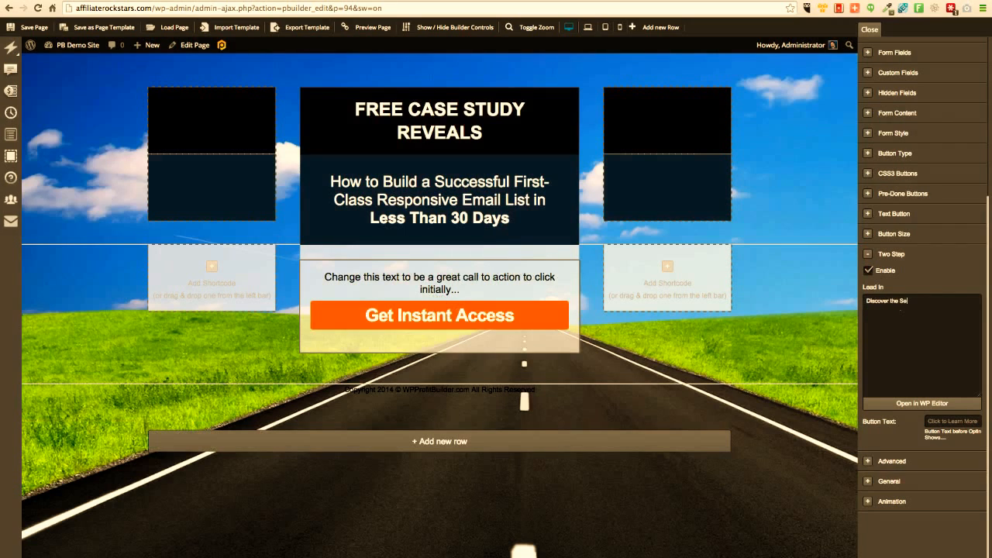
text(crets The )
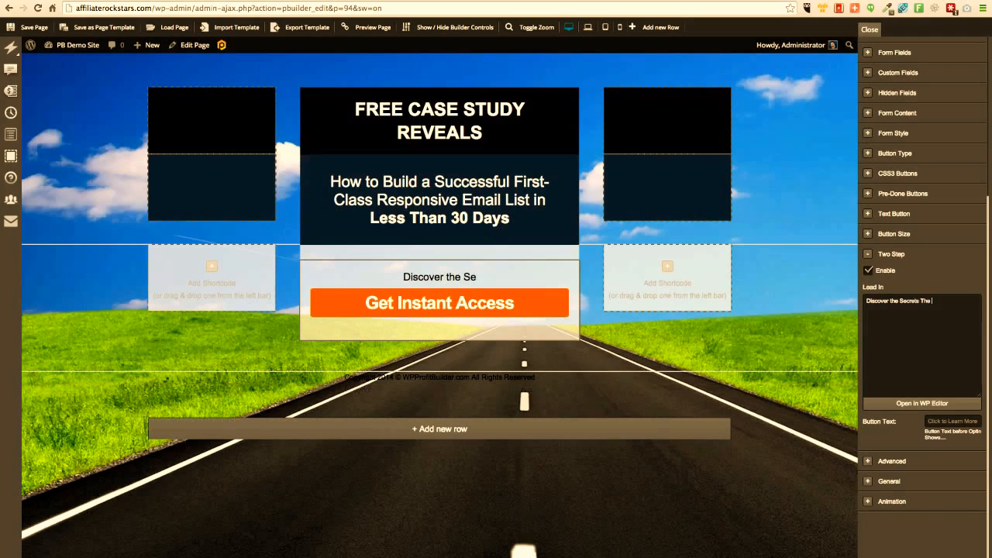
text(GURUs)
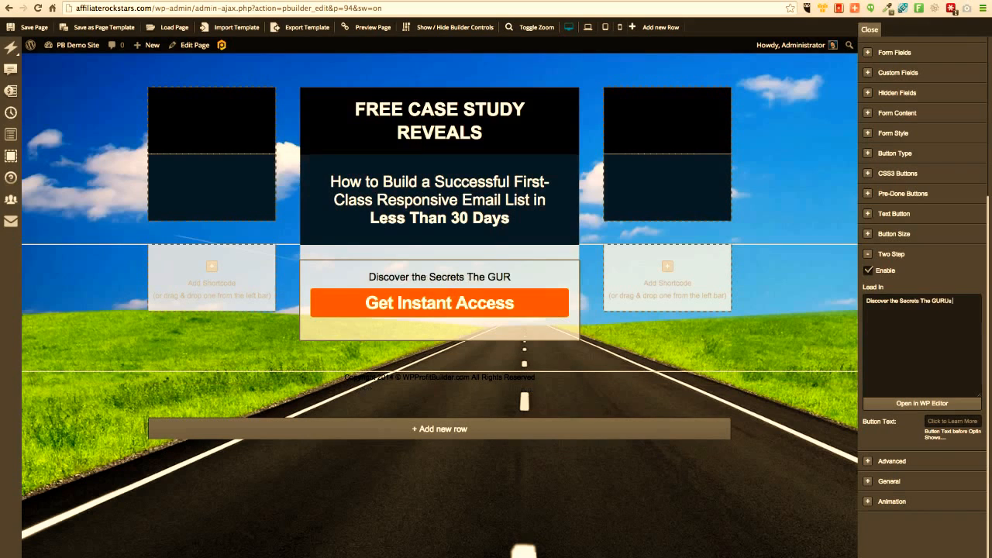
text( Will Never Tell You...)
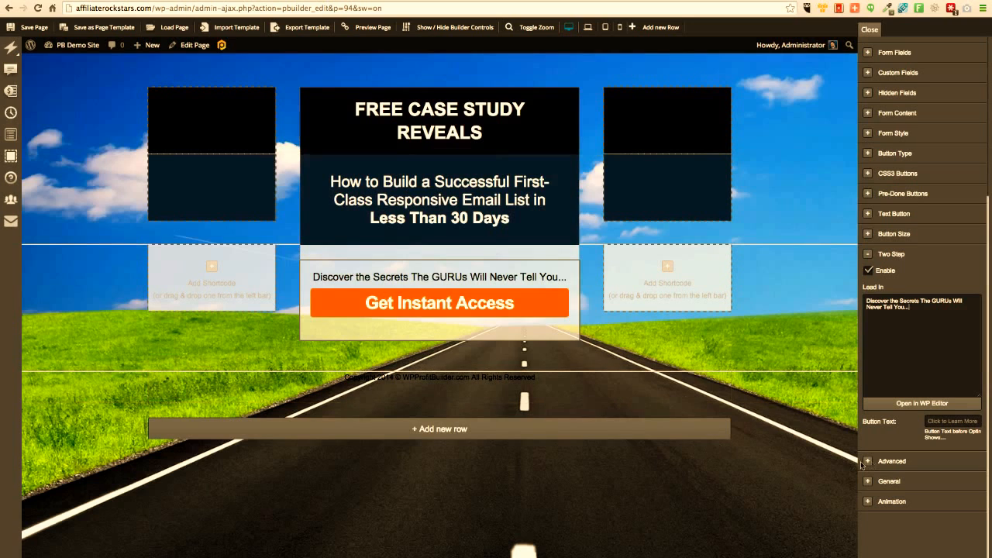
click(29, 29)
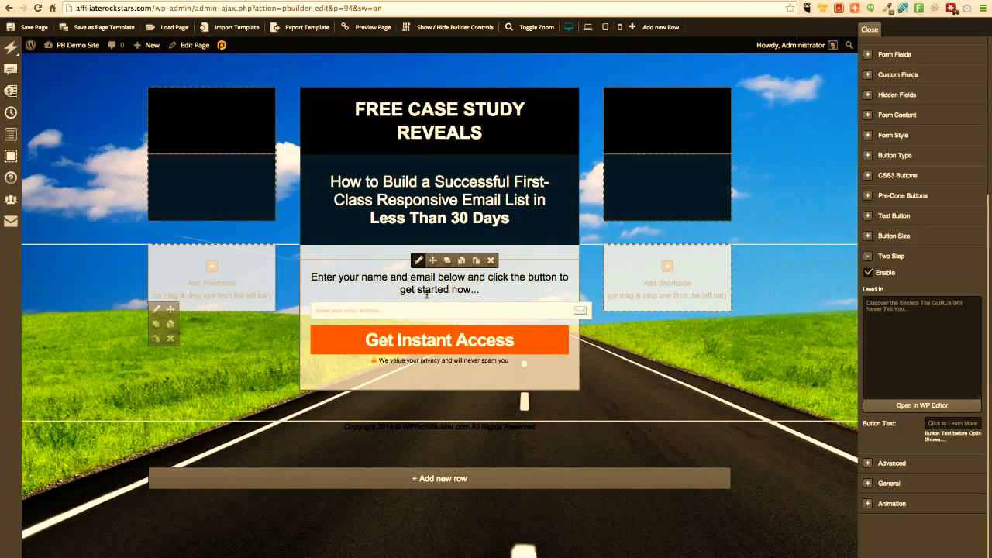
Change the Form Content lead-in to "Enter your name and email below and click the button to get INSTANT ACCESS to this EXPLOSIVE free video".
scroll(920, 256, up, 3)
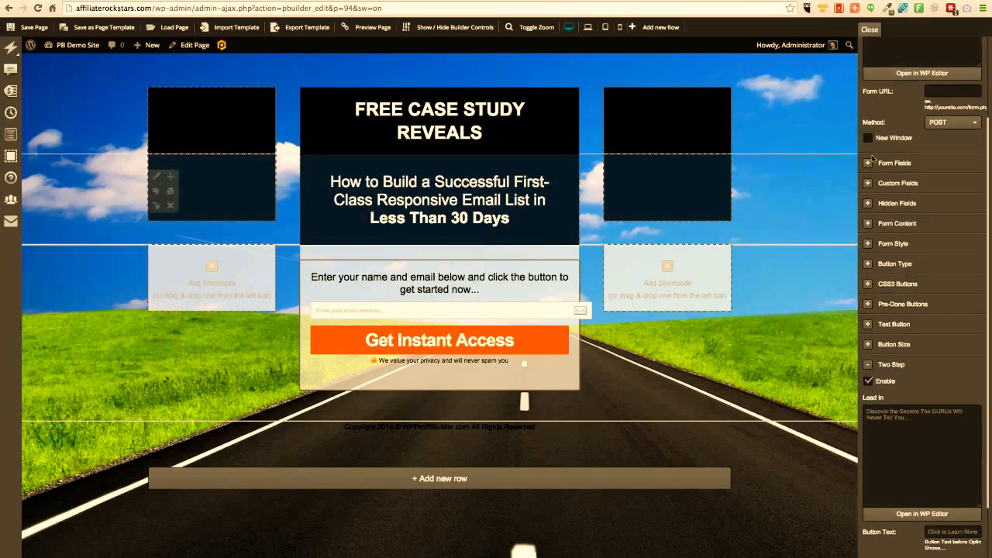
click(867, 226)
triple_click(956, 281)
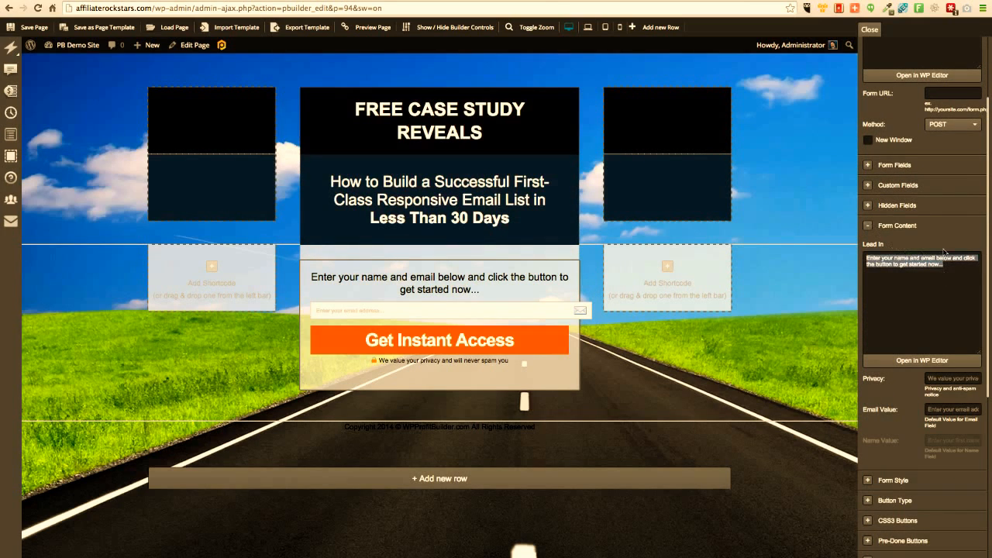
click(953, 268)
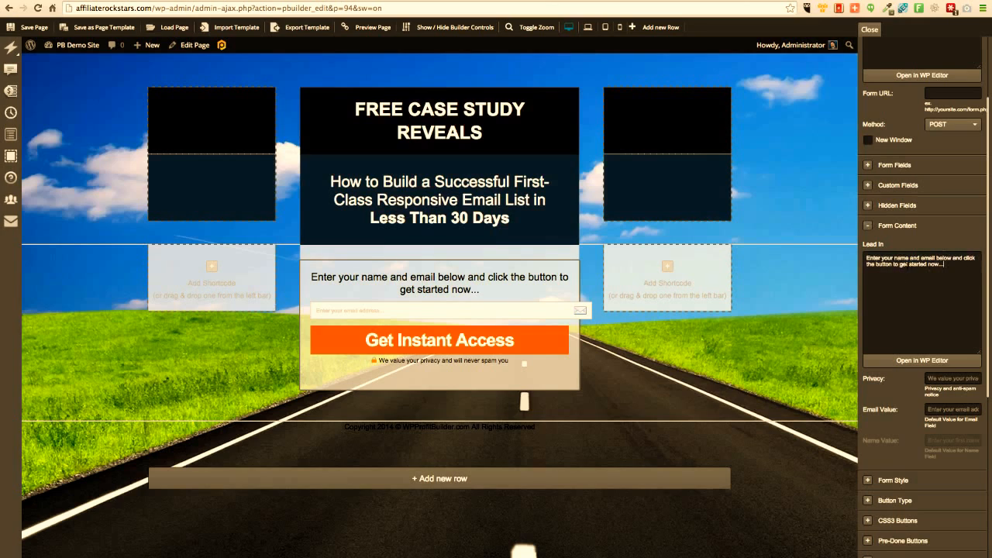
drag(911, 265, 989, 266)
text(a)
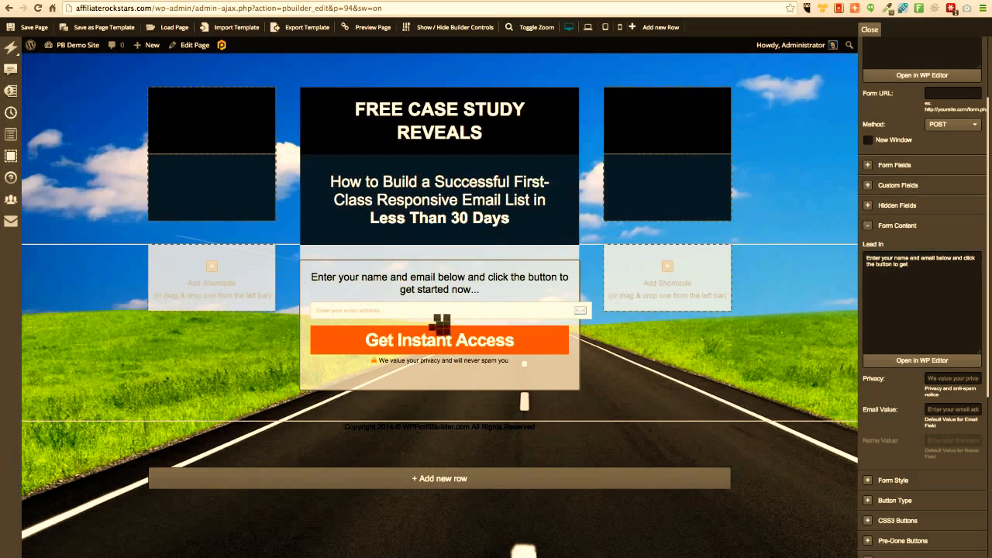
text(NSTANT ACCESS to th)
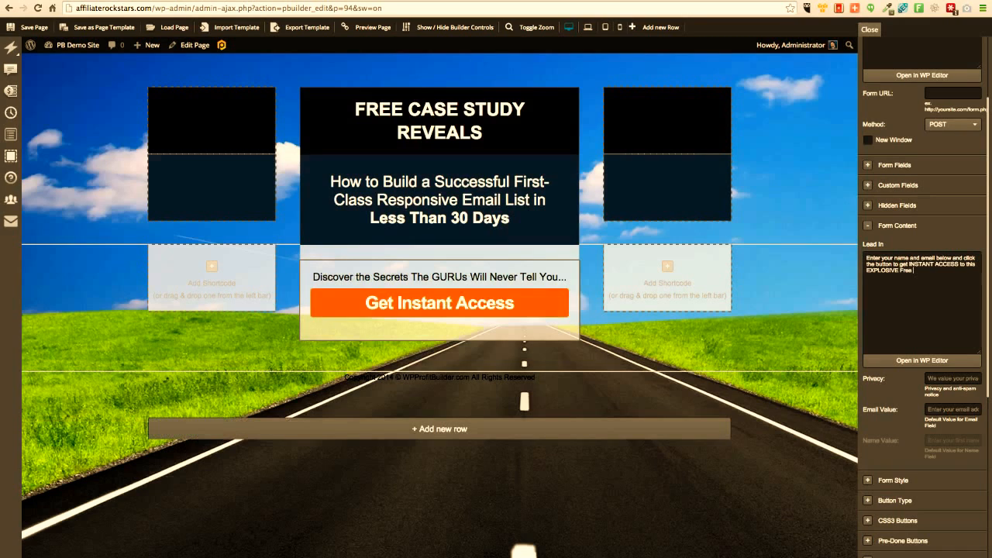
text(is EXPLOSIVE F)
text(ree Repo)
key(BackSpace)
key(BackSpace)
key(BackSpace)
key(BackSpace)
key(BackSpace)
key(BackSpace)
key(BackSpace)
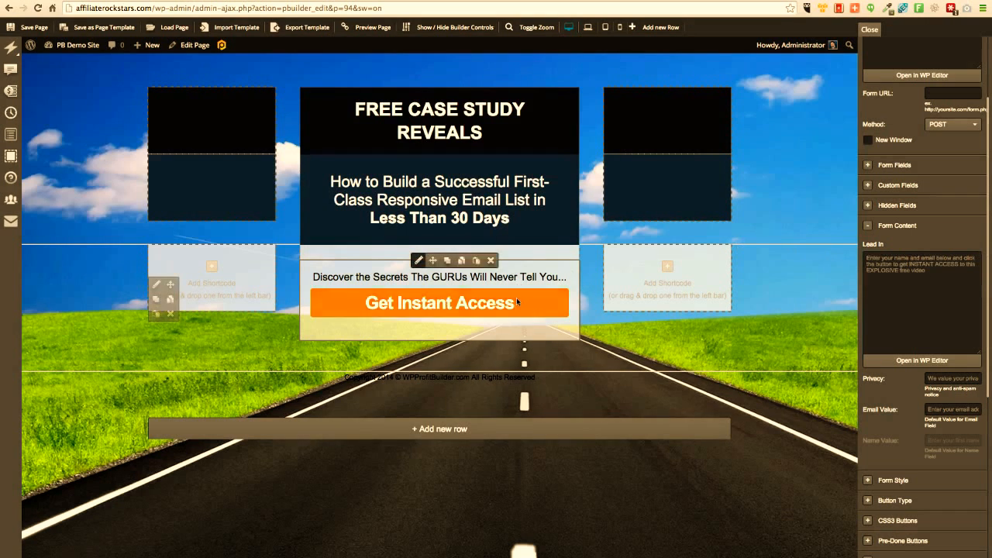
click(517, 299)
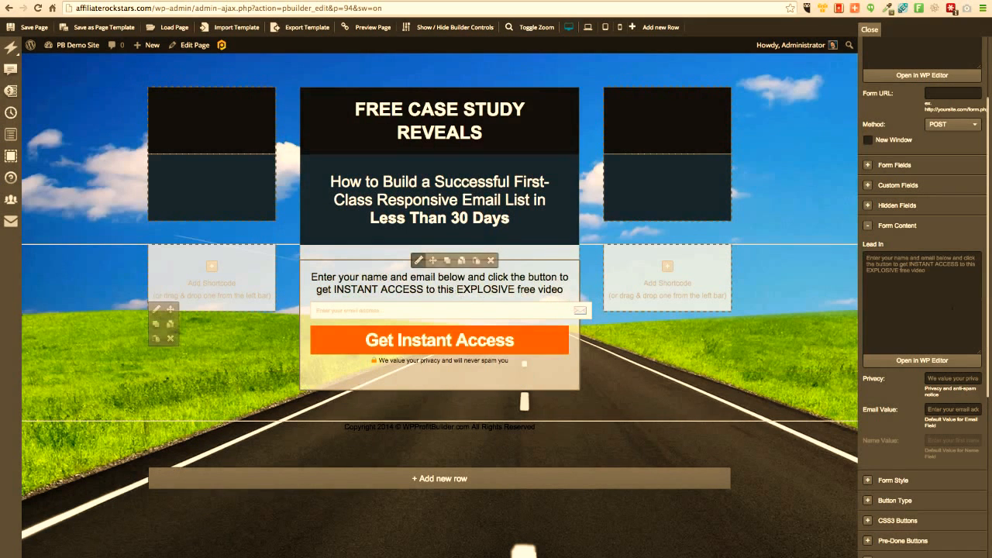
Bold INSTANT ACCESS and EXPLOSIVE in the form's lead-in text, end it with "...", and save the content.
click(926, 360)
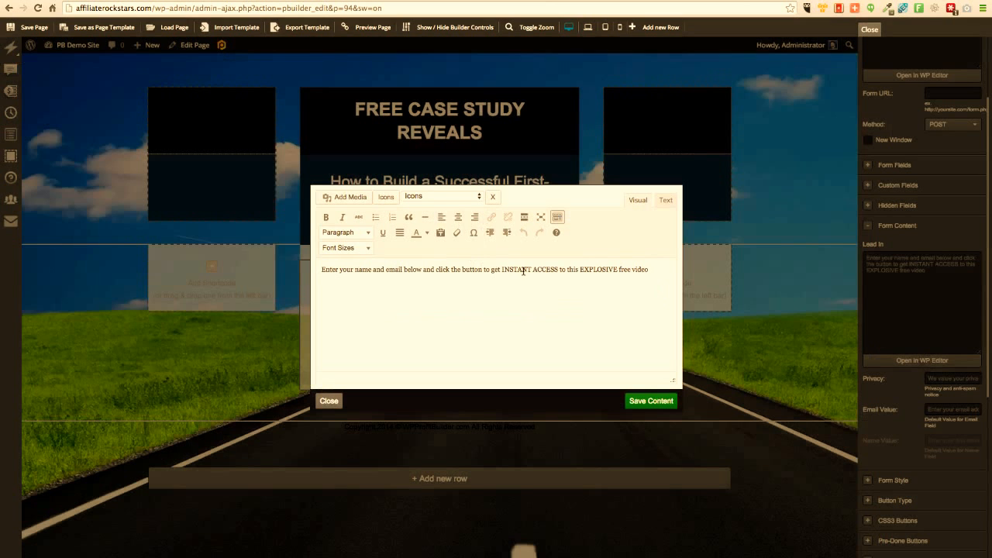
drag(500, 267, 553, 267)
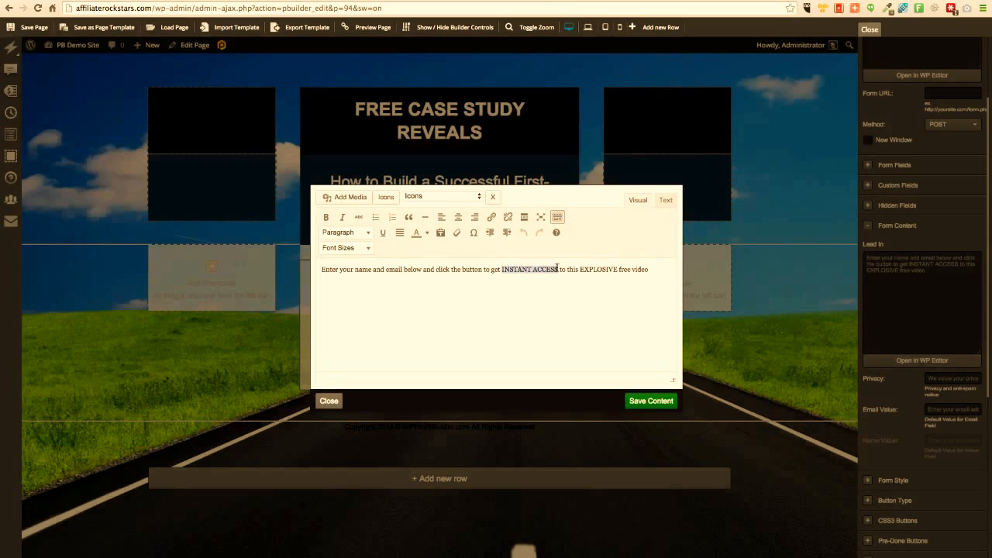
click(325, 217)
click(598, 269)
double_click(598, 269)
click(326, 217)
click(509, 313)
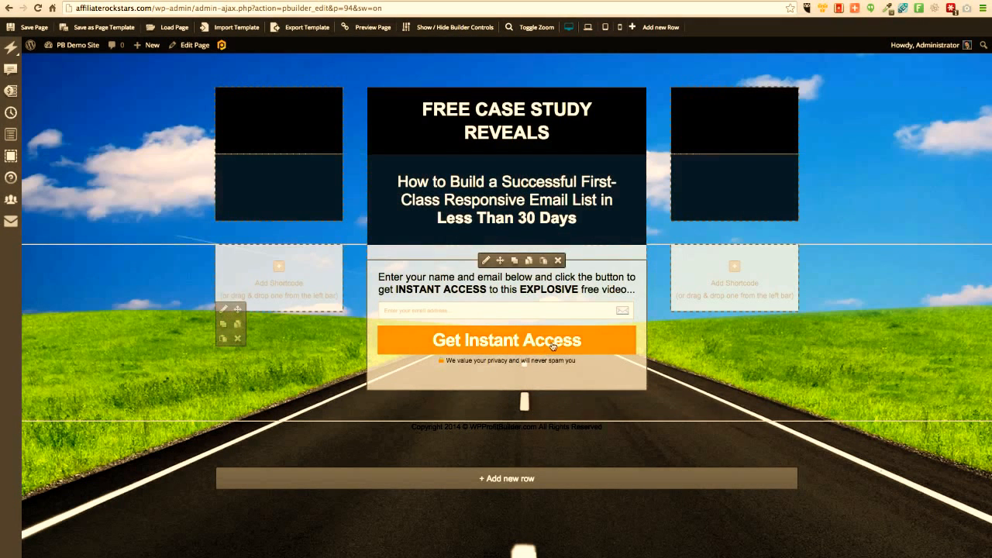
Reopen the opt-in form's settings, switch to RapidMailer, and generate the offsite code for PB Test List.
click(488, 261)
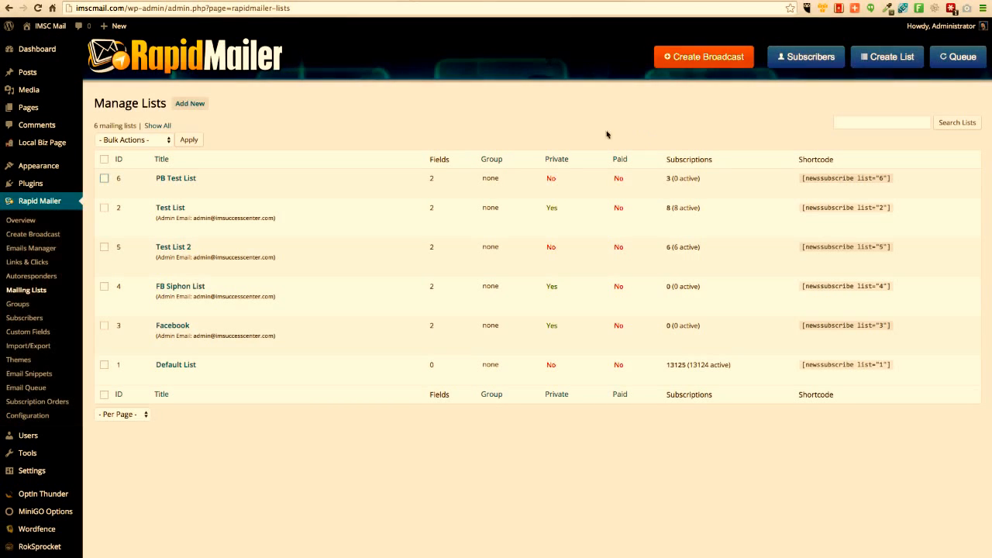
mouse_move(170, 185)
click(235, 189)
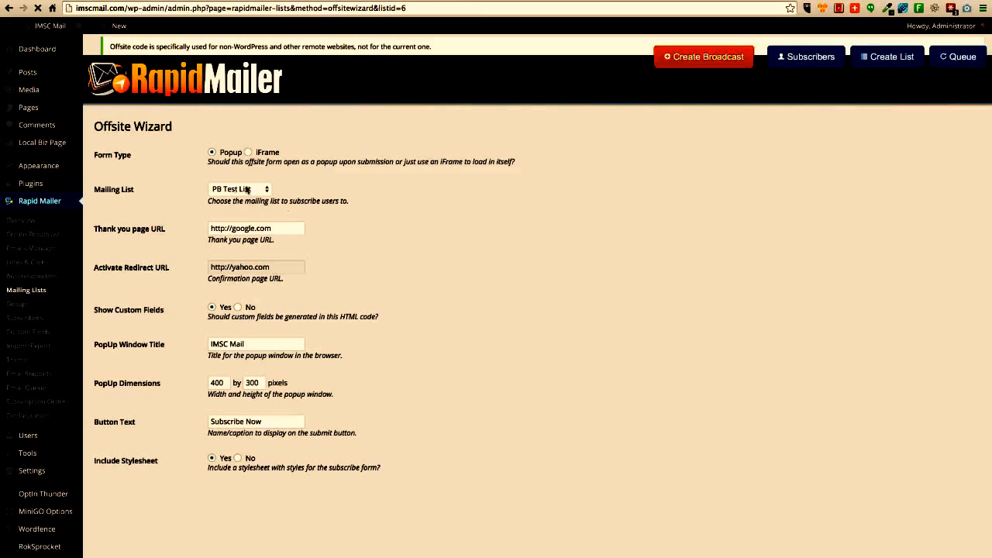
scroll(387, 286, down, 2)
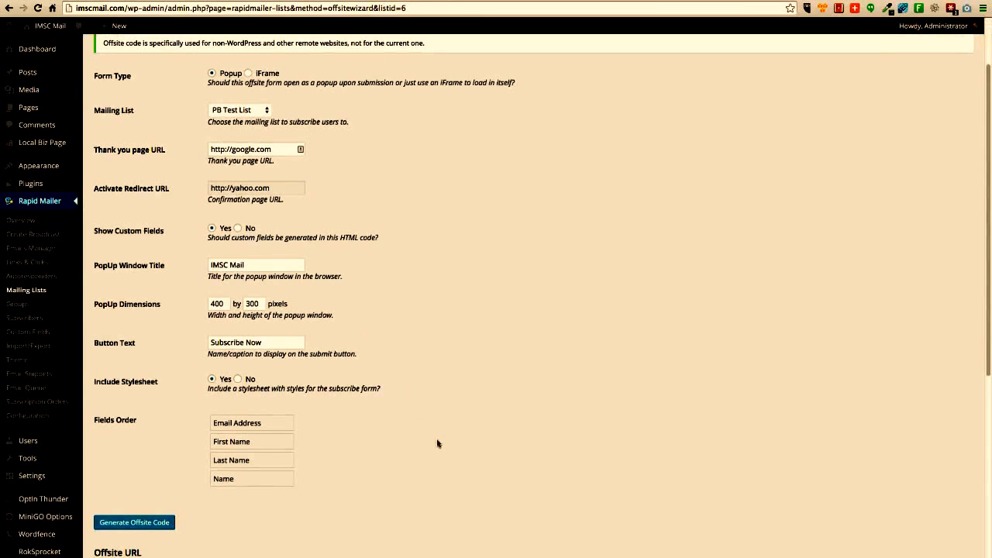
scroll(382, 390, down, 2)
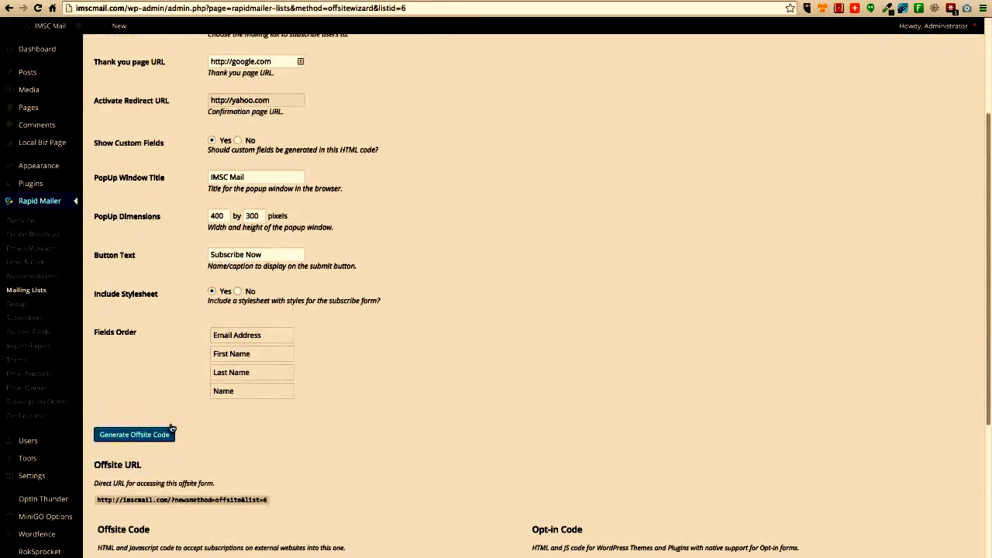
click(157, 436)
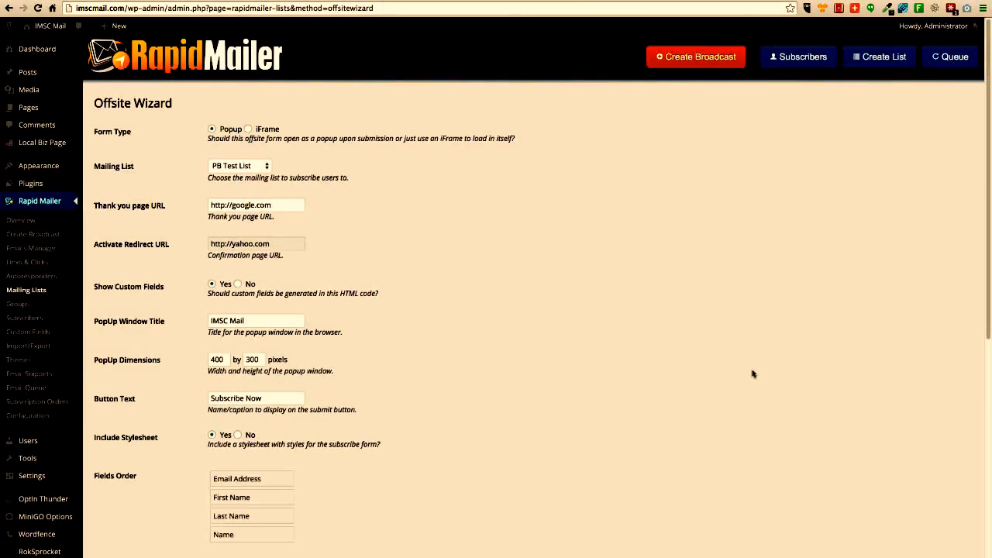
Copy the generated Offsite Code and paste it into the opt-in form's Form Code in Profit Builder.
scroll(591, 367, down, 6)
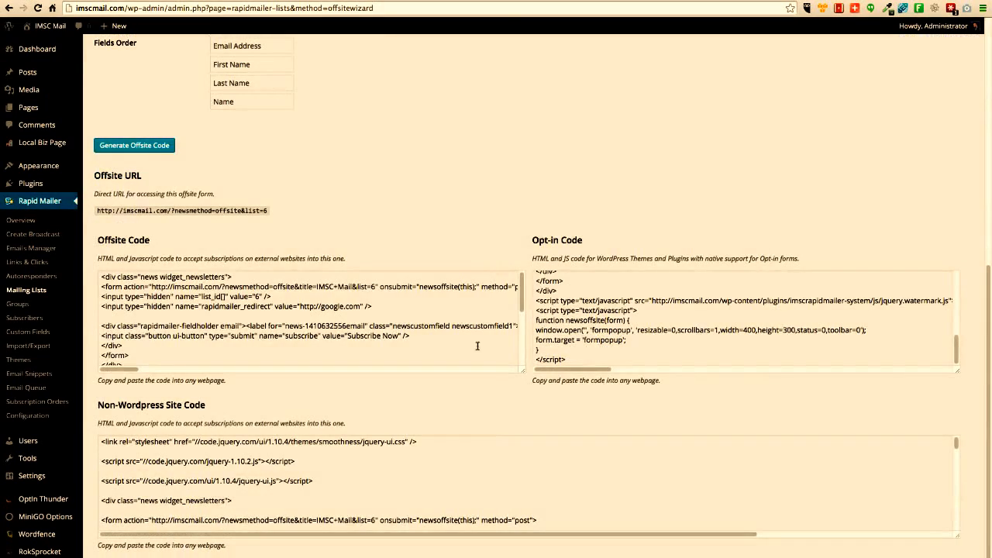
click(404, 341)
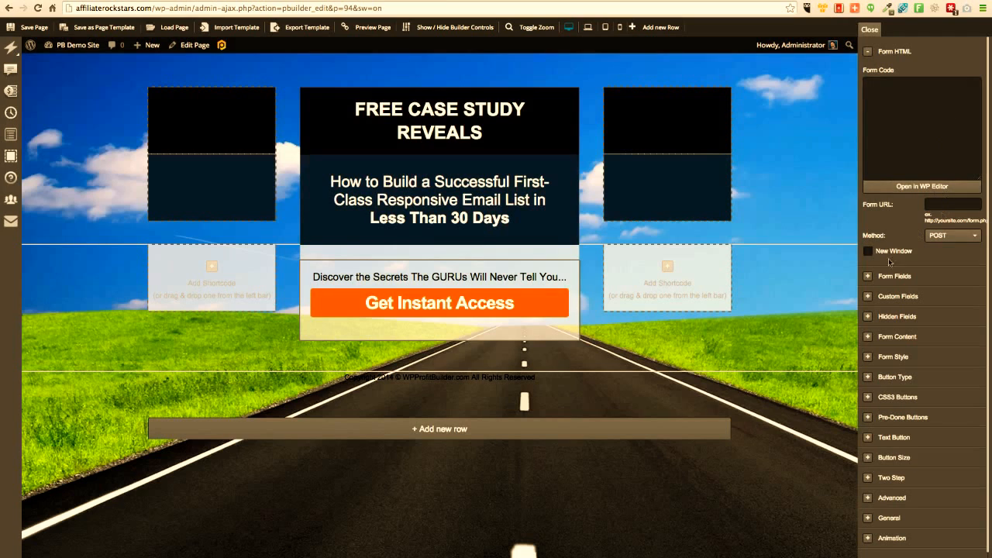
key(super+v)
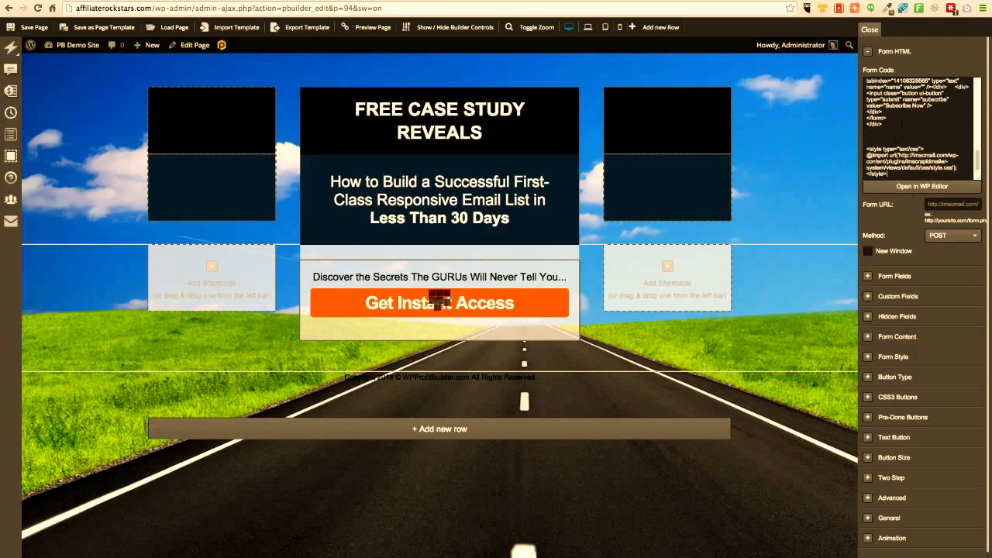
scroll(926, 147, up, 5)
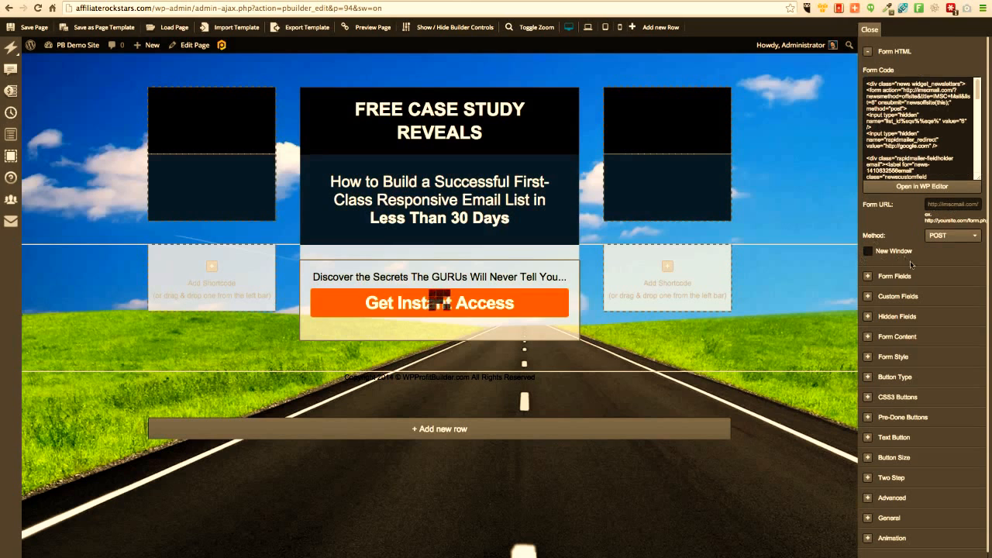
Check the Email Field mapping, keep it on email, and turn off No Name to restore the name field.
scroll(891, 253, down, 2)
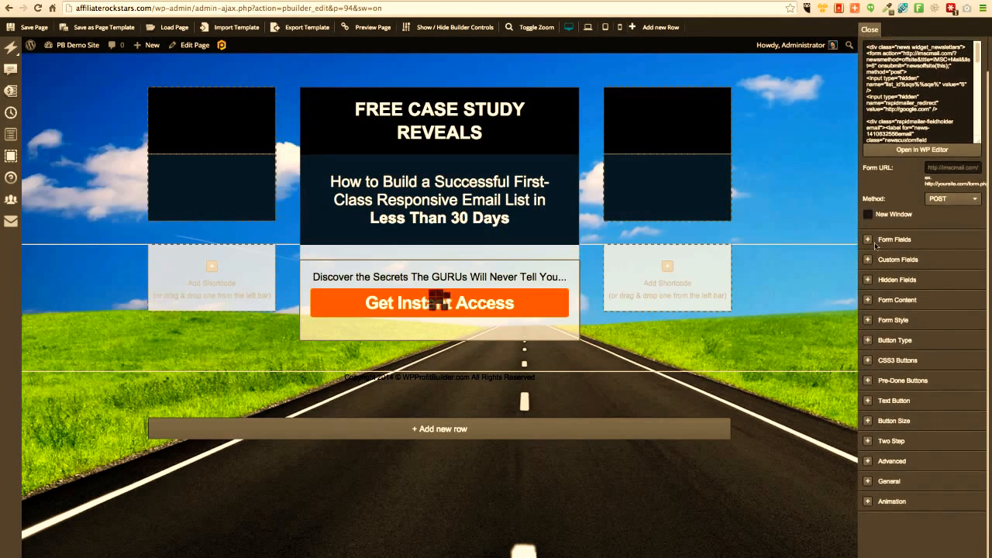
click(875, 245)
scroll(909, 324, down, 1)
scroll(907, 323, down, 5)
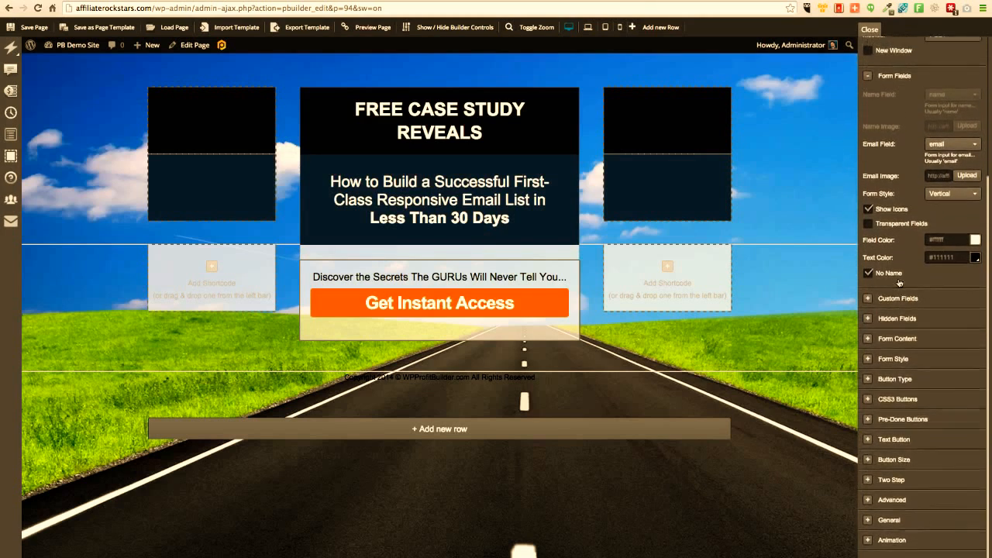
scroll(899, 283, up, 2)
click(975, 186)
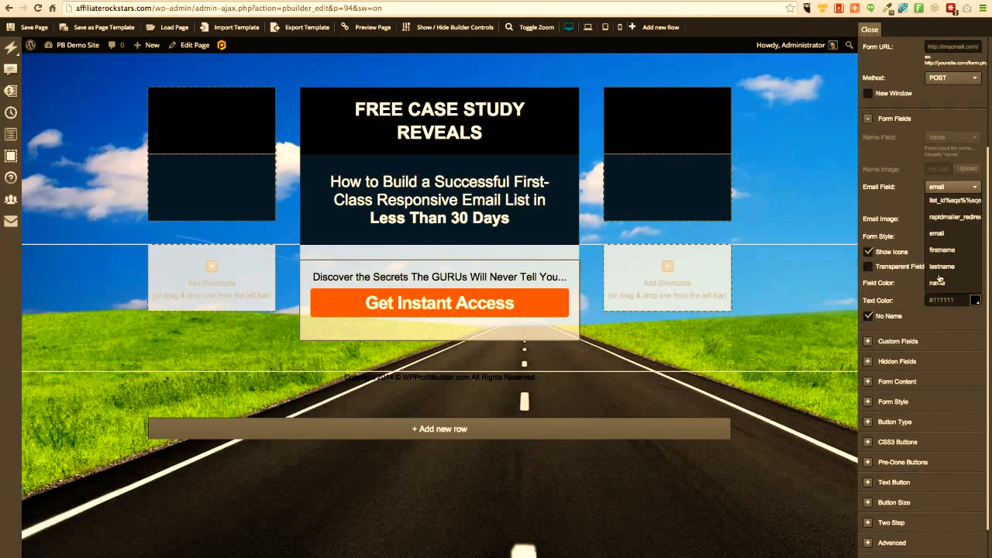
click(971, 188)
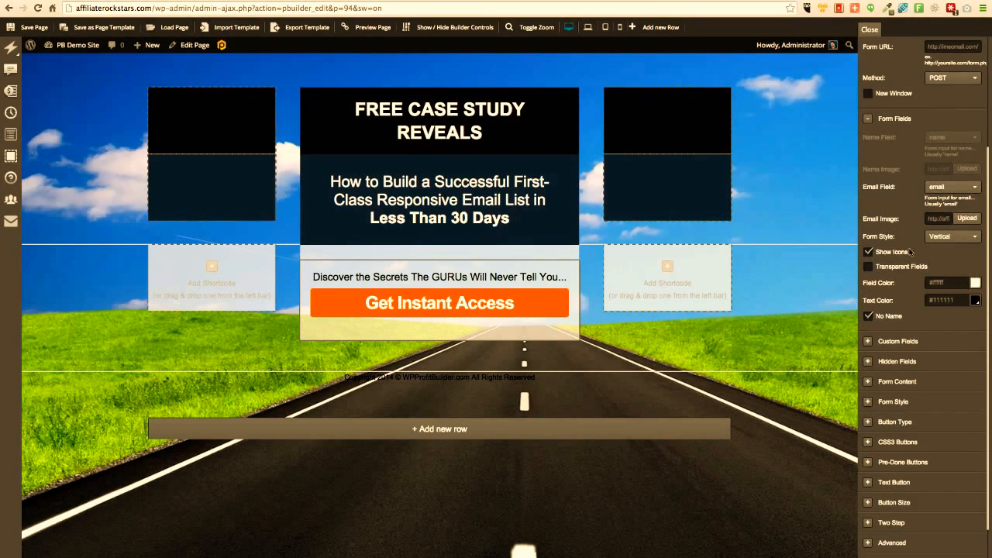
click(867, 318)
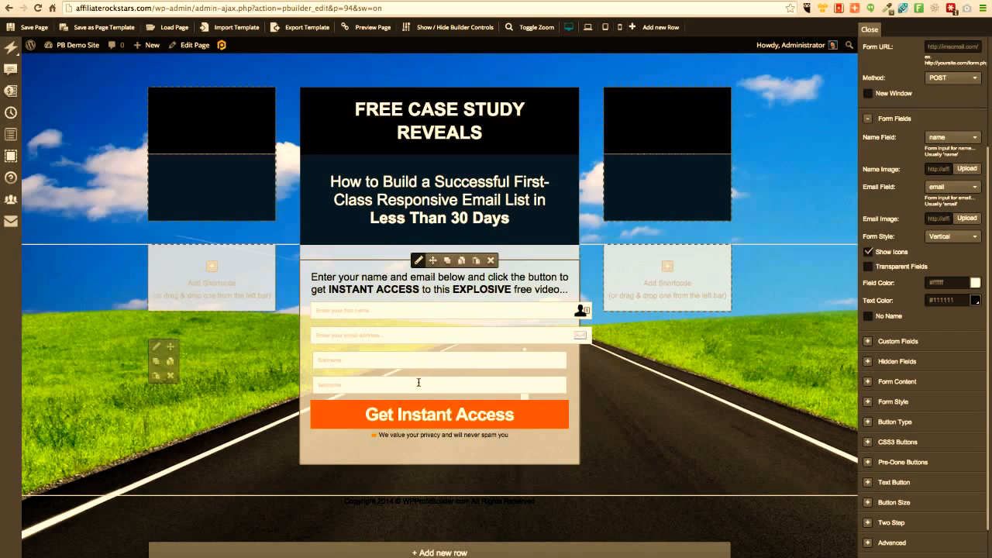
Delete the firstname and lastname custom fields and disable Custom Fields for the opt-in form.
click(868, 341)
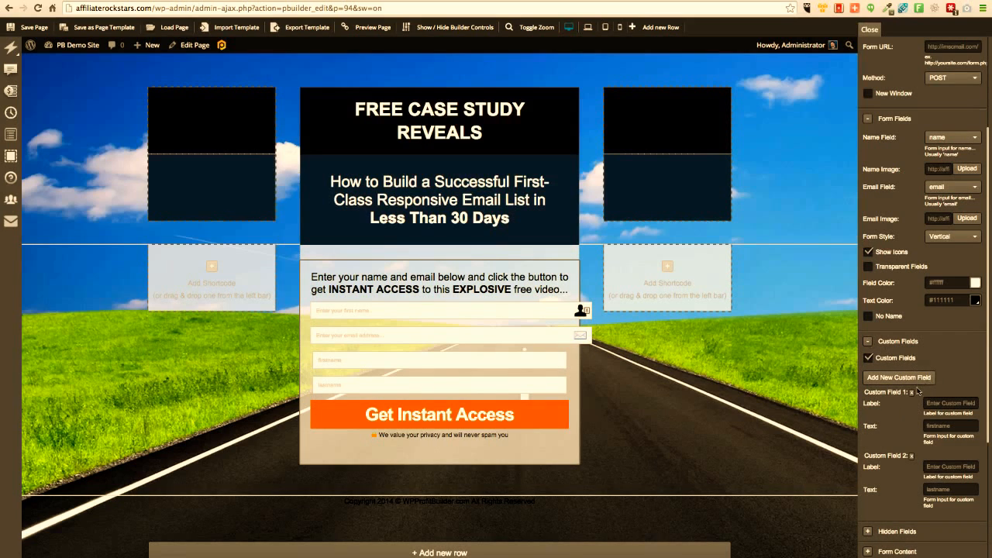
click(866, 357)
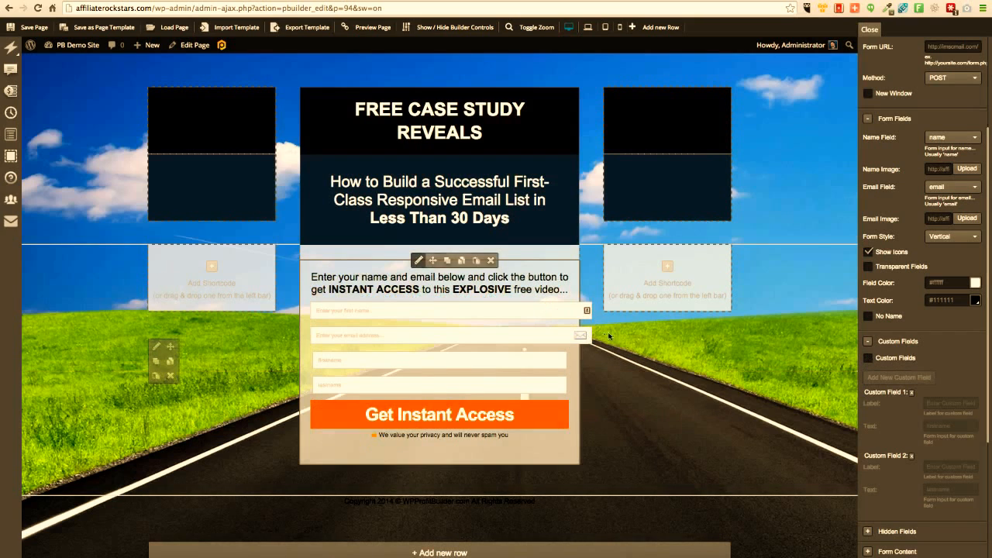
click(868, 359)
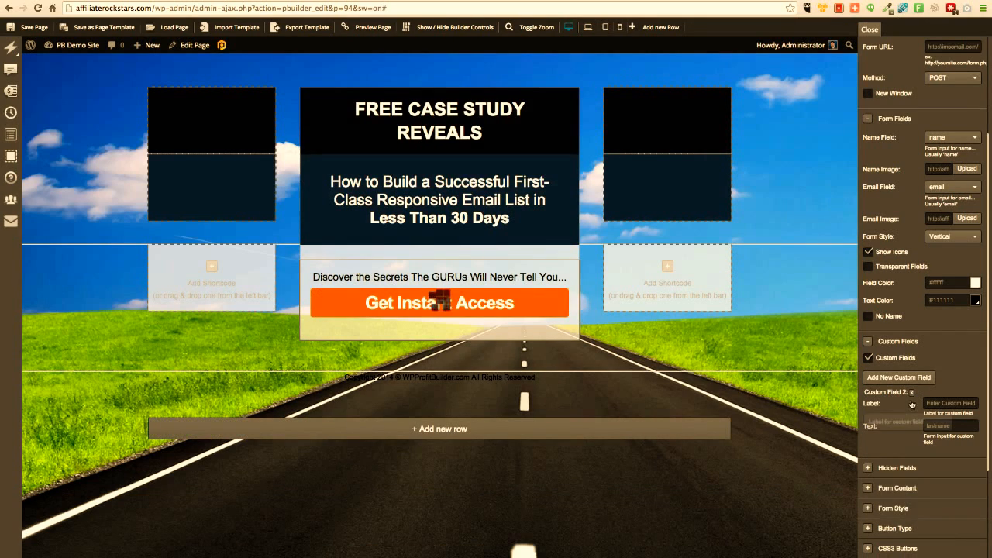
click(895, 358)
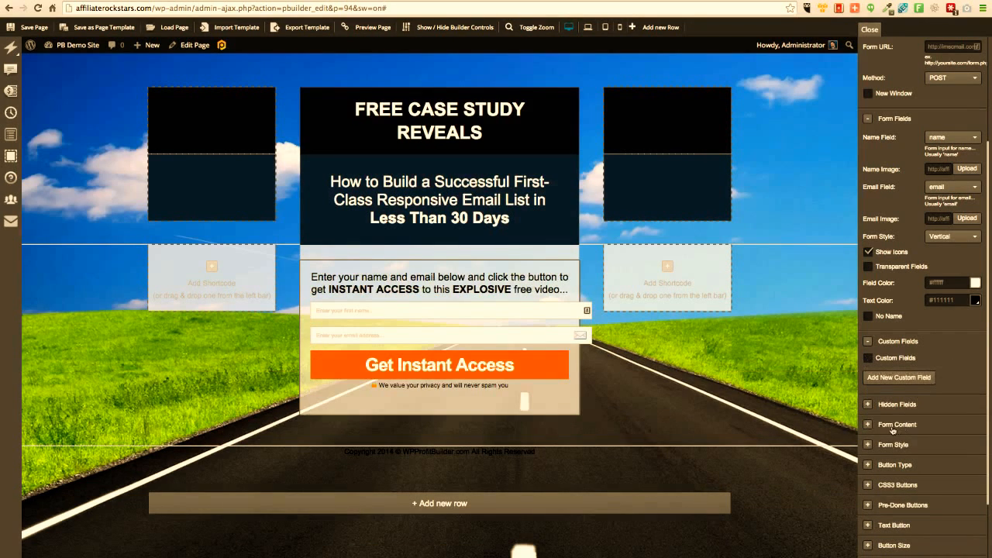
Open the opt-in form's Hidden Fields settings and review the names and values taken from the form code.
click(868, 404)
scroll(924, 432, down, 5)
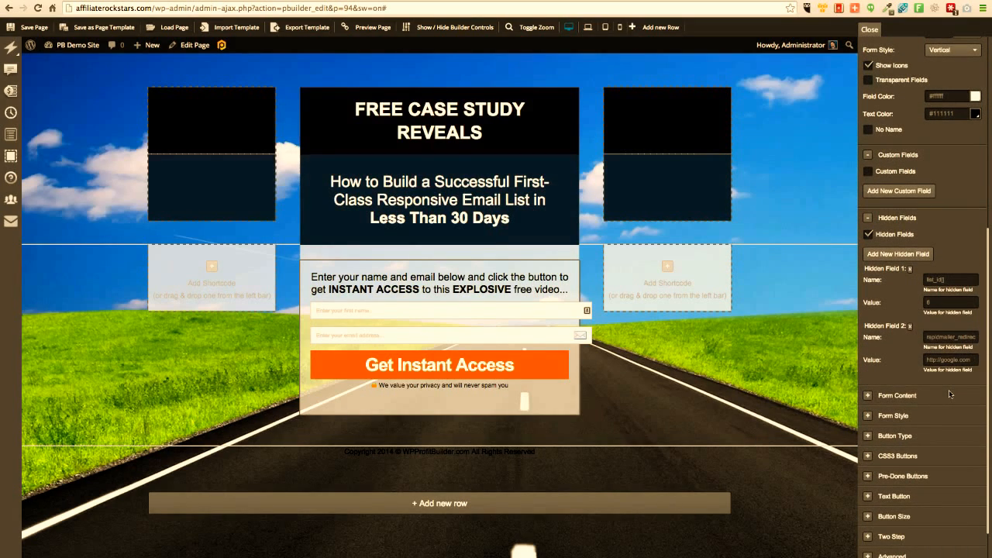
scroll(949, 393, down, 1)
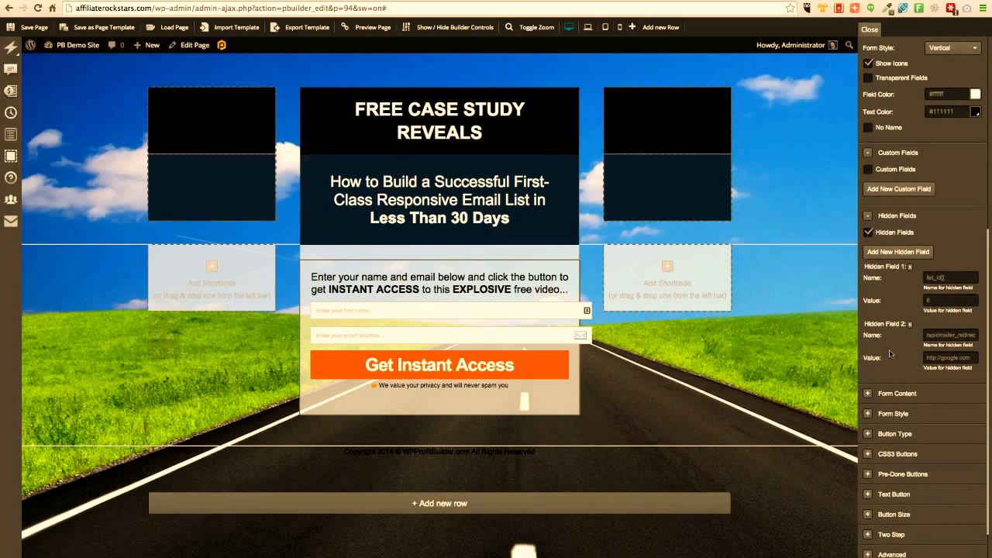
scroll(922, 349, up, 9)
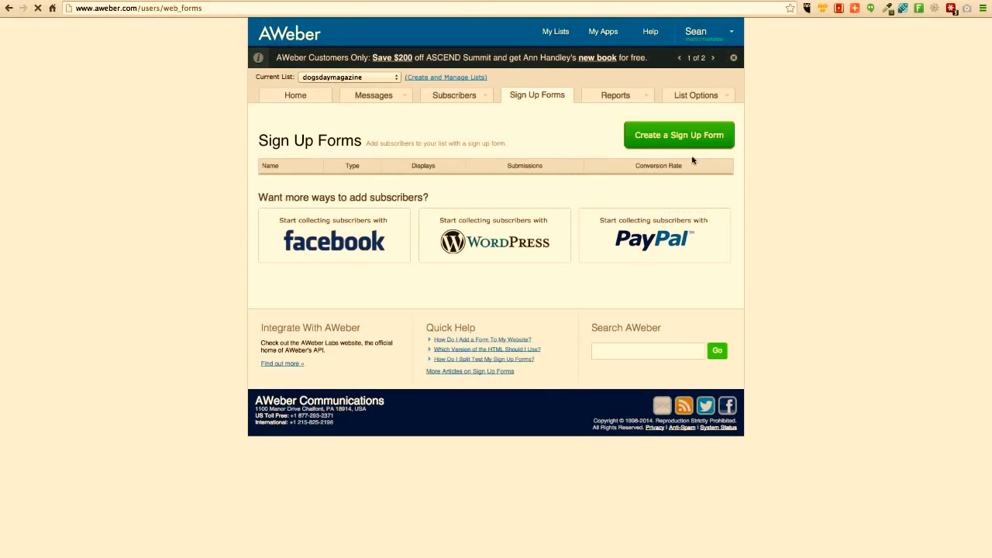
Create a new sign up form in AWeber, save its default name-and-email design, and proceed to the form settings.
click(664, 138)
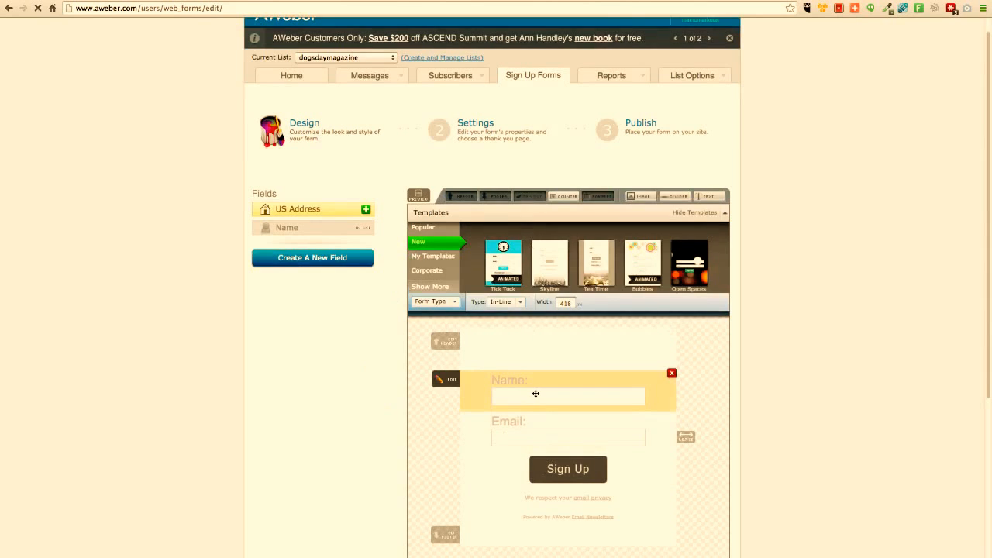
scroll(542, 395, down, 5)
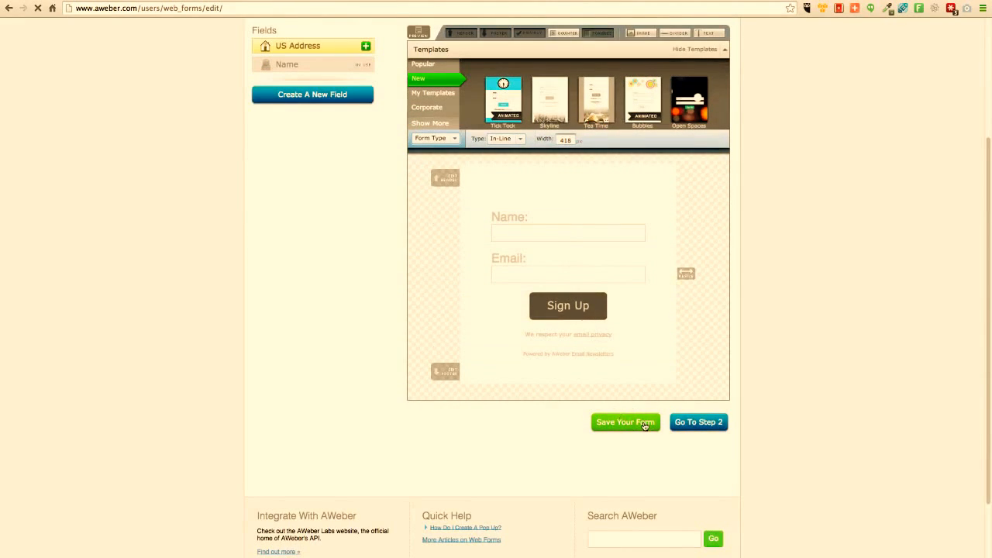
click(642, 422)
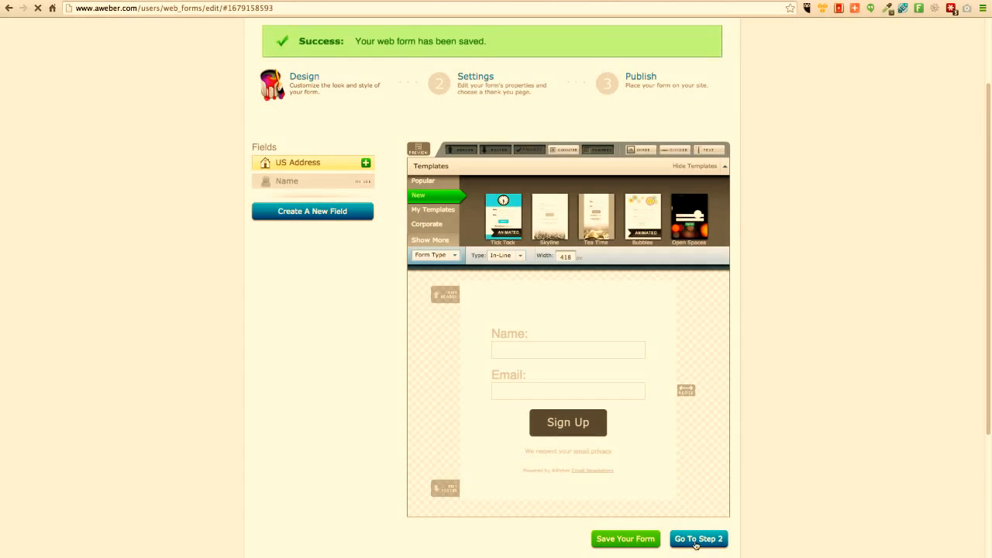
click(698, 540)
scroll(620, 387, down, 3)
triple_click(329, 148)
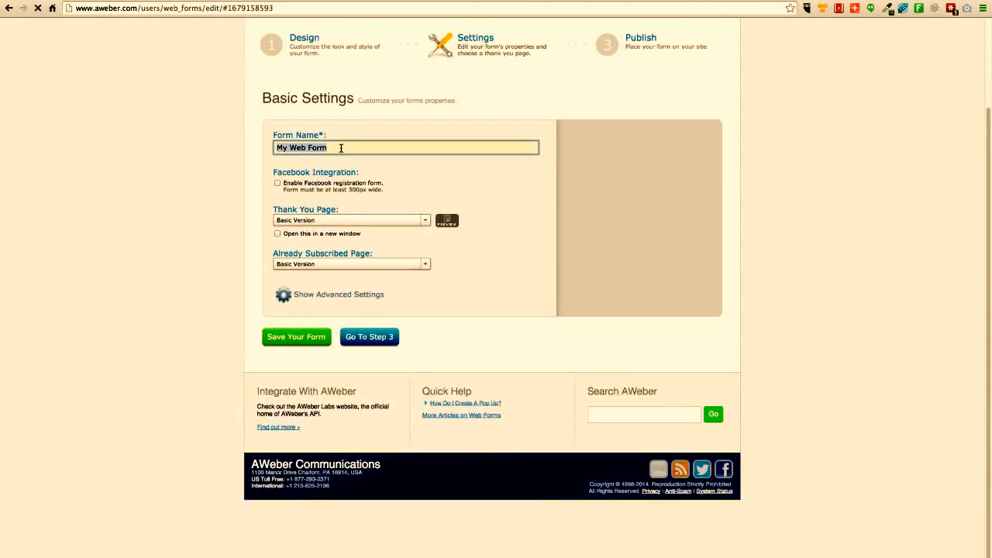
text(D)
click(310, 220)
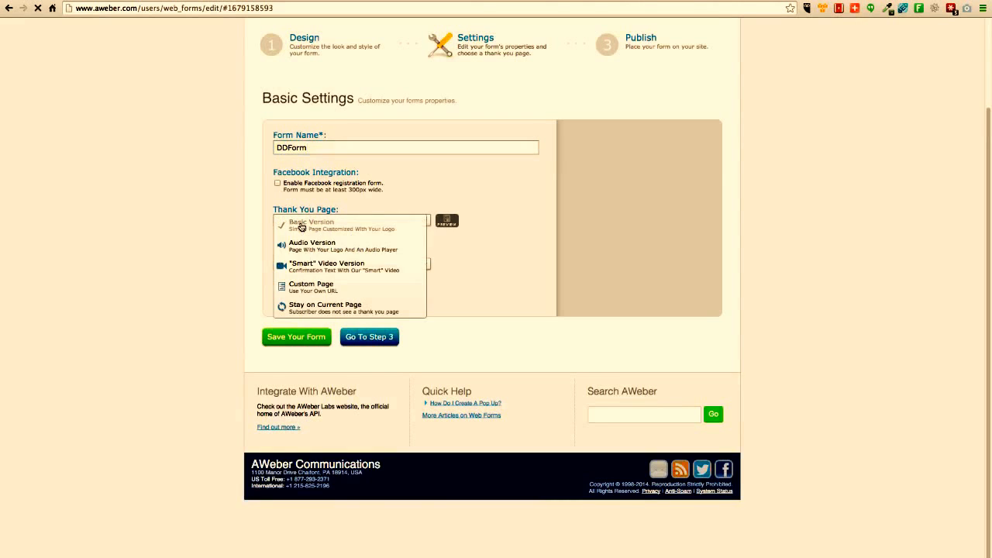
click(316, 288)
click(314, 234)
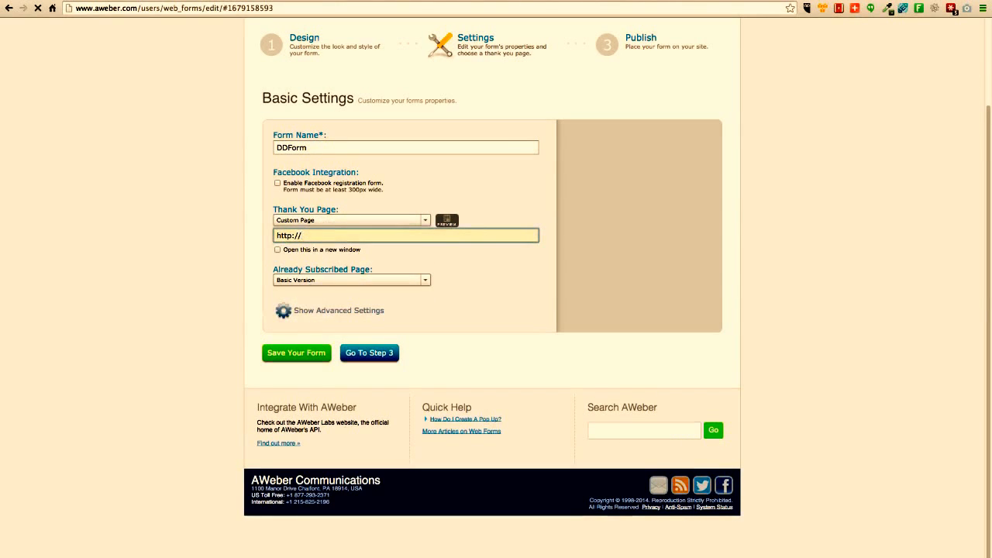
text(affiliaterockstars.com/thanks)
Copy the thank you URL, use it as a custom Already Subscribed Page, and save the form.
key(super+a)
key(super+c)
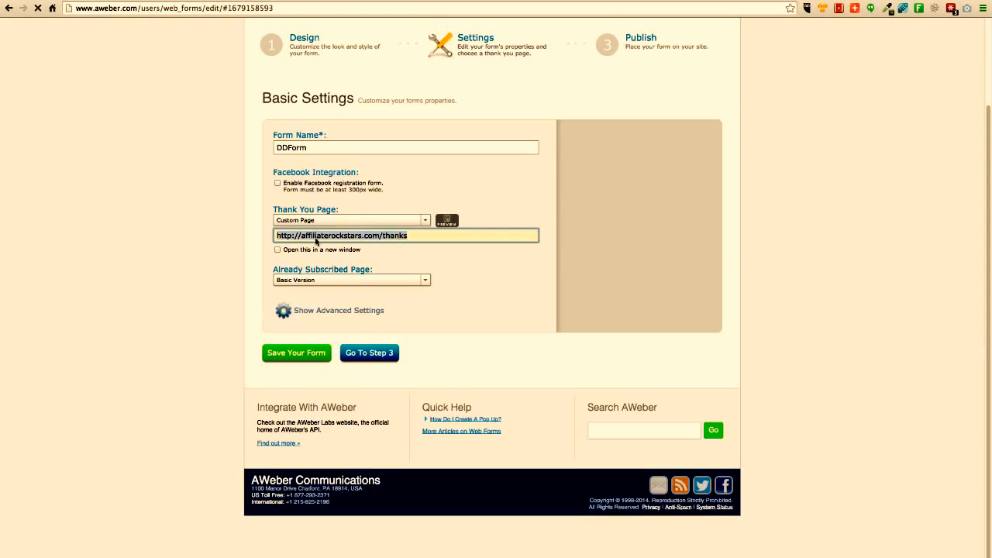
click(320, 280)
click(311, 309)
click(340, 297)
key(super+v)
triple_click(341, 298)
key(super+v)
click(301, 364)
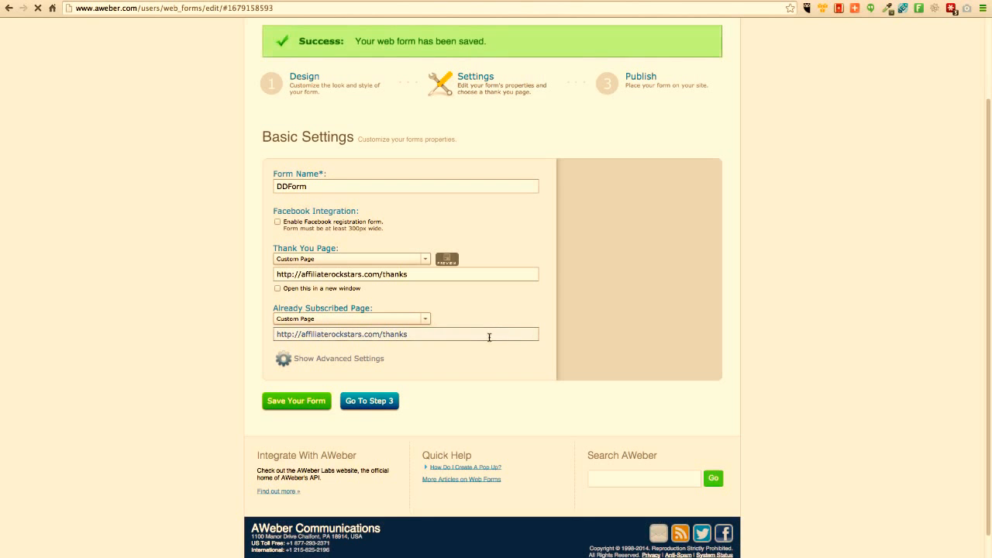
Proceed to publishing, choose to install the form yourself, and copy the Raw HTML Version code.
click(377, 403)
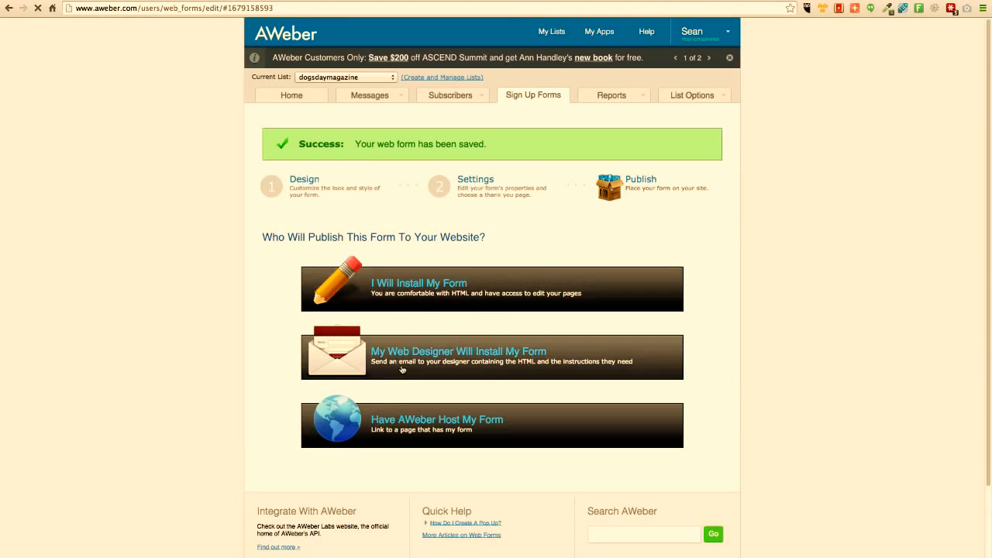
click(405, 245)
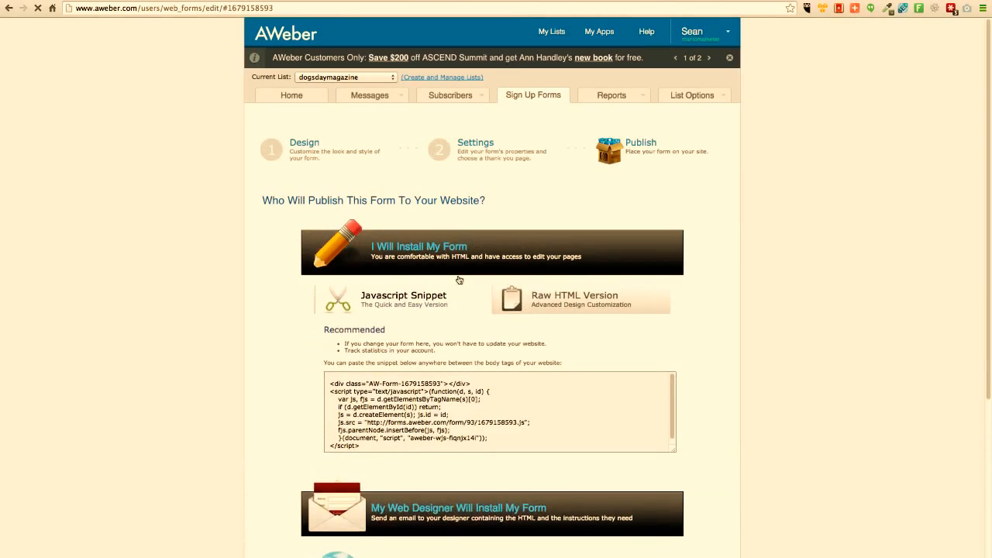
click(569, 294)
click(504, 409)
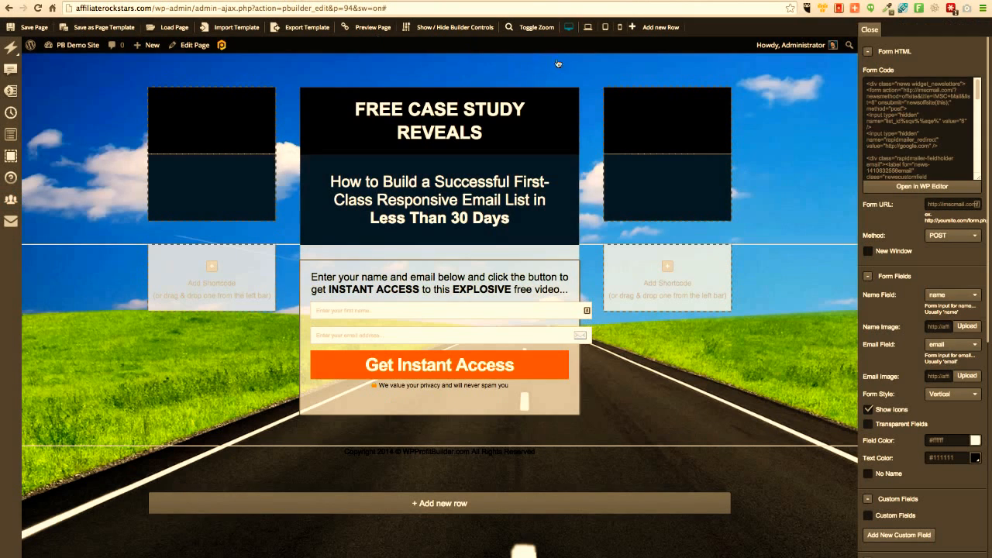
Switch to Profit Builder and replace the opt-in form's Form Code with the copied AWeber code.
mouse_move(490, 248)
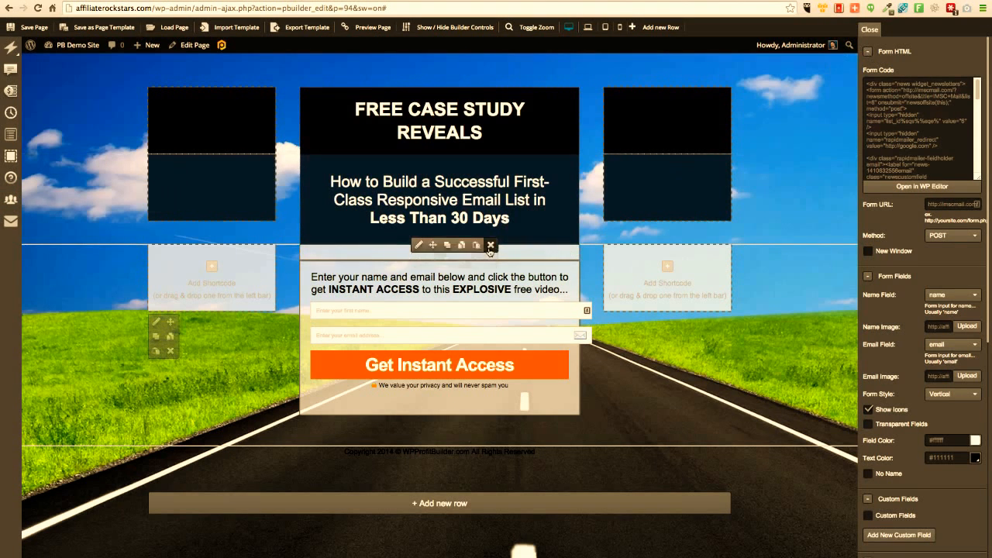
click(924, 140)
key(super+a)
key(super+v)
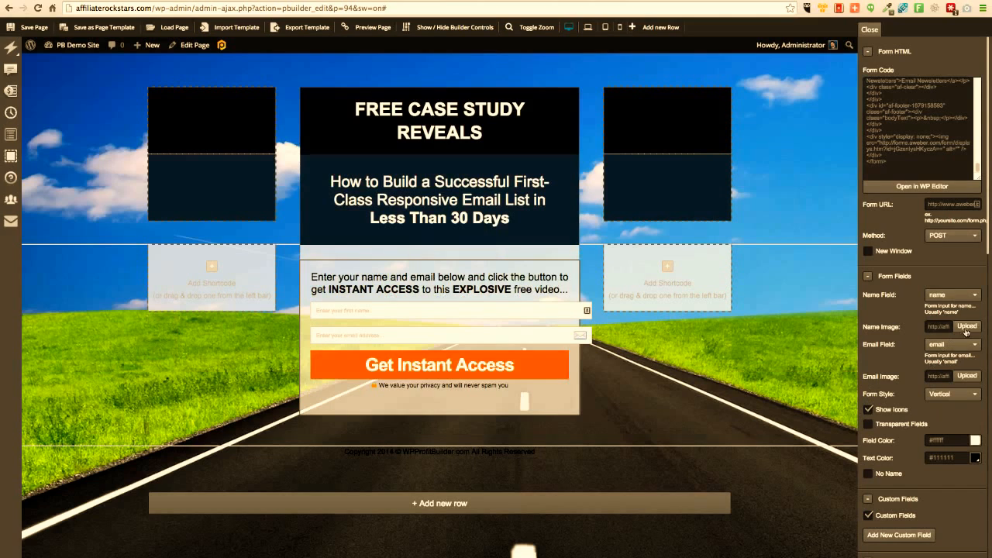
Check the Name Field and Email Field mappings, keep name and email, and disable Custom Fields for the opt-in form.
click(947, 294)
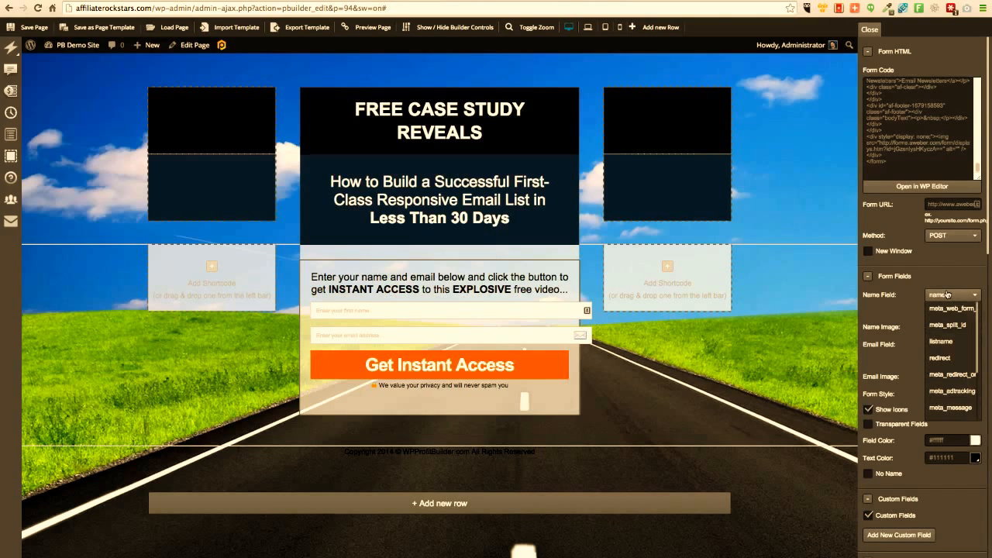
click(946, 294)
click(957, 344)
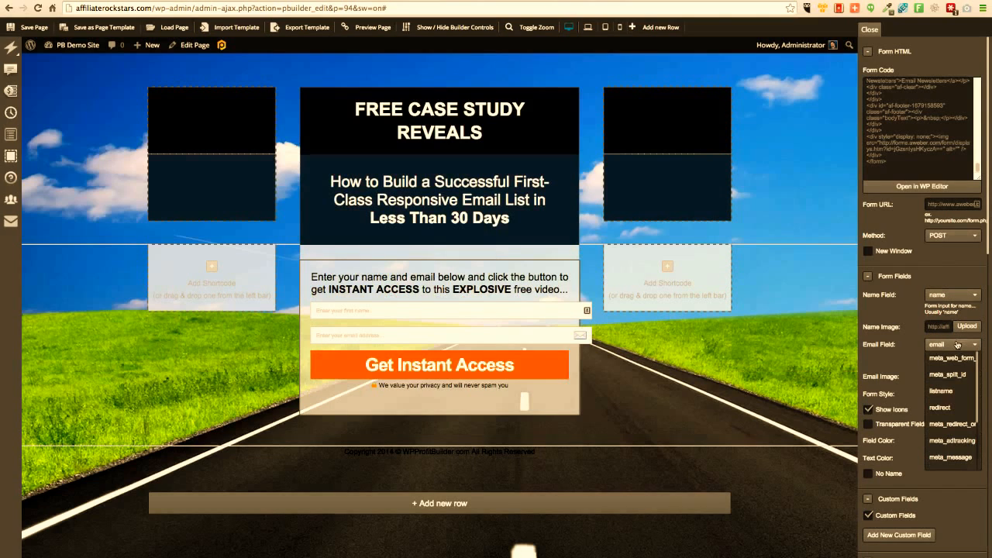
click(957, 344)
scroll(891, 426, down, 5)
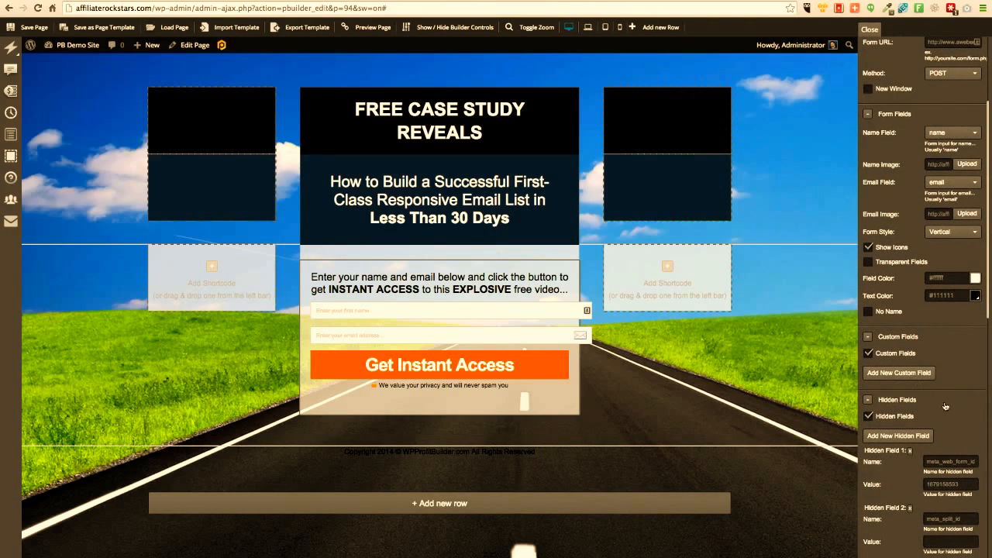
scroll(950, 392, down, 1)
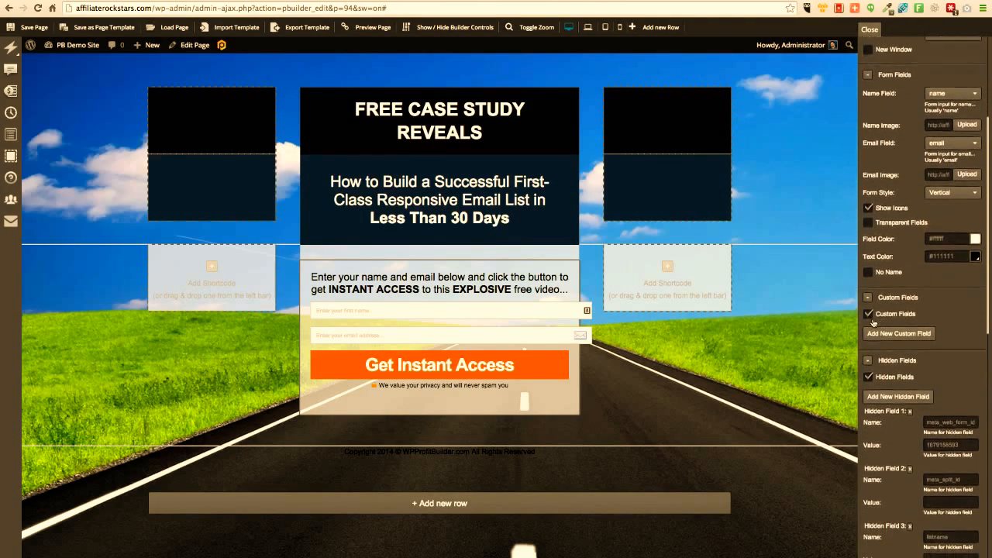
click(868, 313)
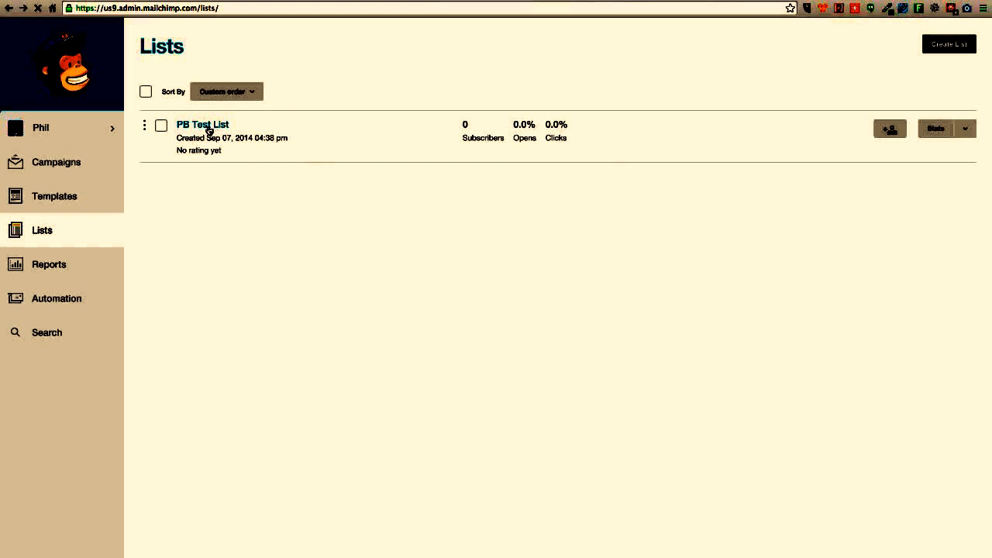
In MailChimp, open the embedded signup form code for PB Test List.
click(208, 126)
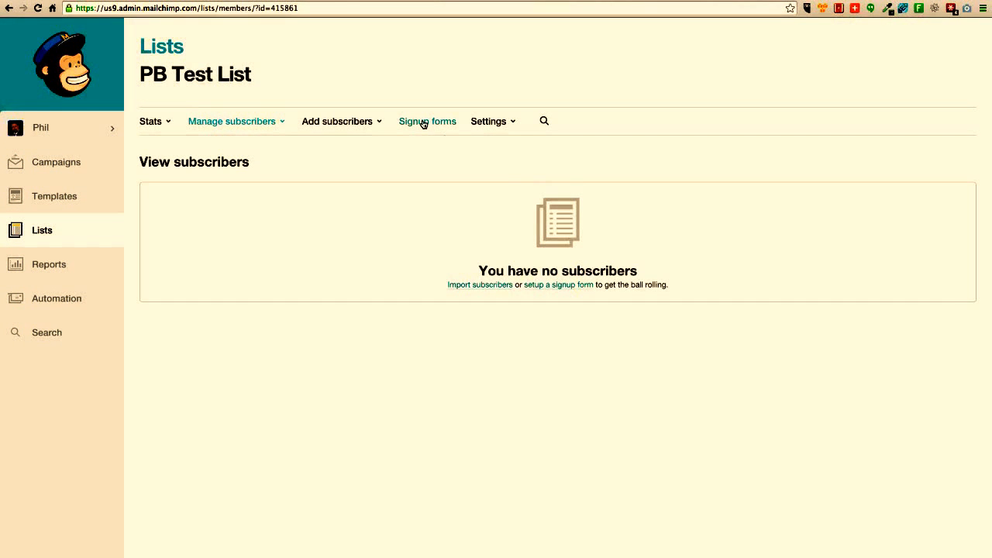
click(424, 123)
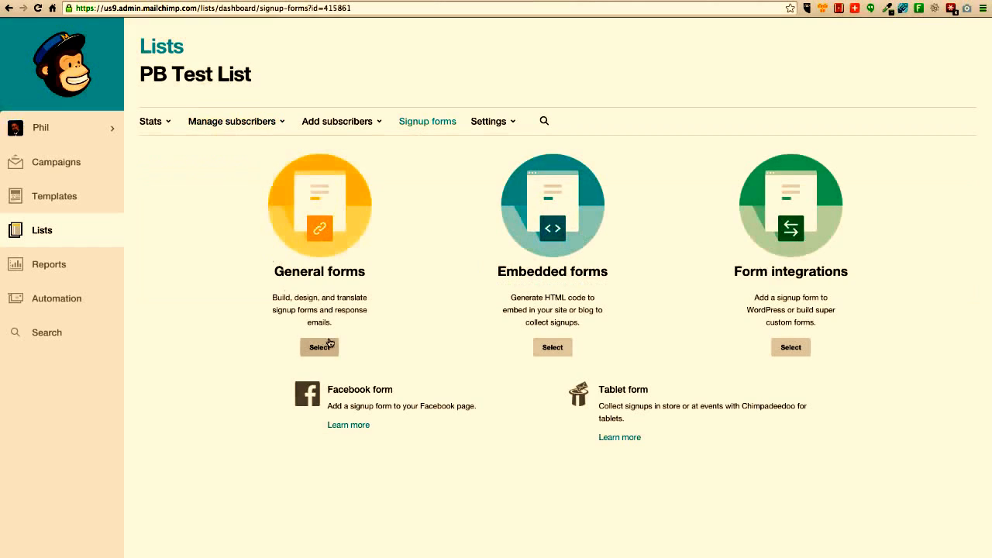
click(547, 347)
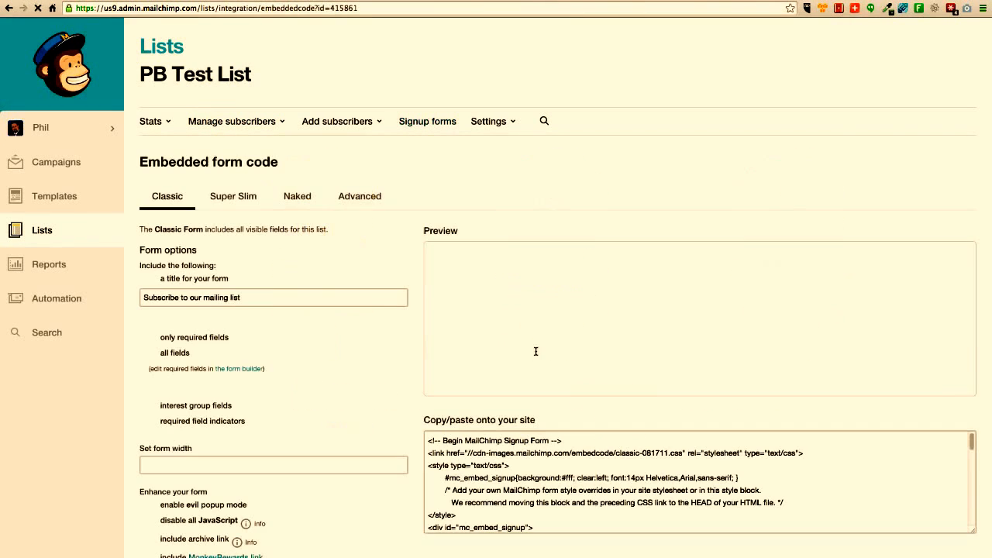
Review the fields in the Classic form preview and copy the embedded form code.
click(532, 308)
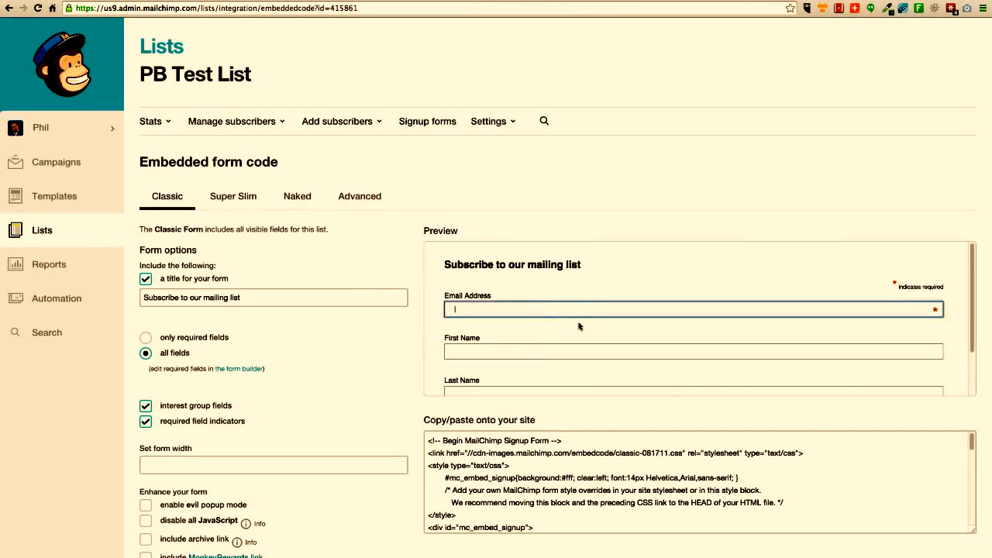
scroll(579, 324, down, 2)
scroll(569, 297, up, 2)
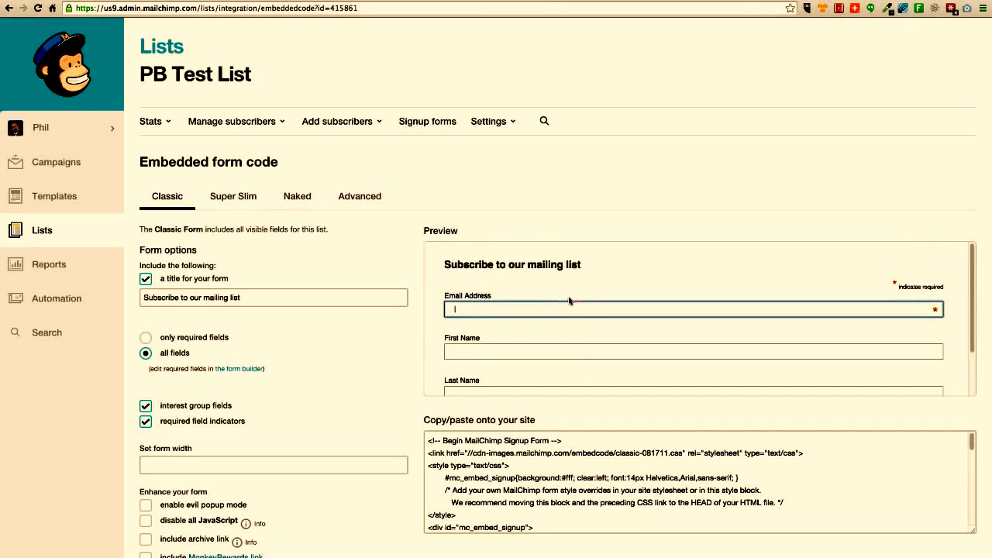
scroll(534, 331, down, 2)
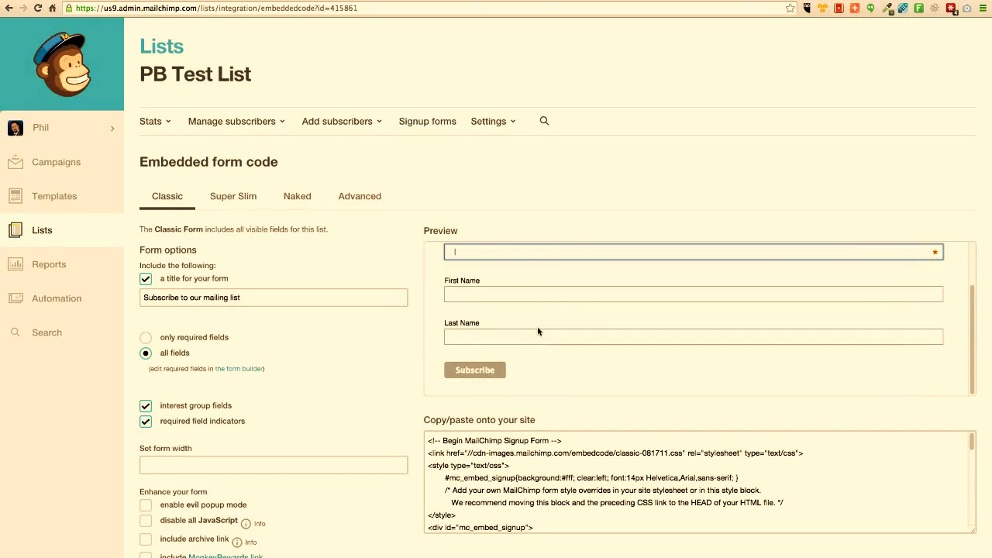
click(535, 484)
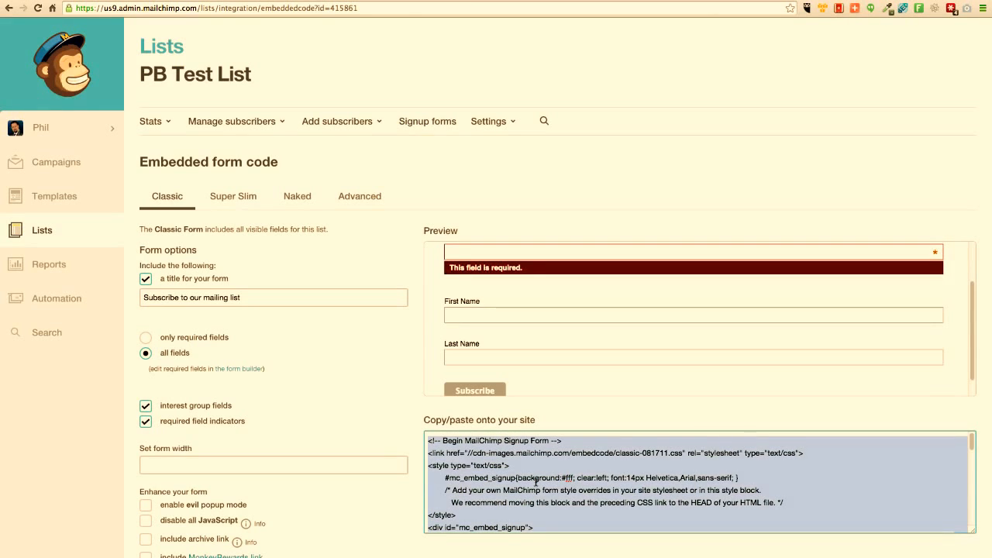
key(super+v)
click(536, 481)
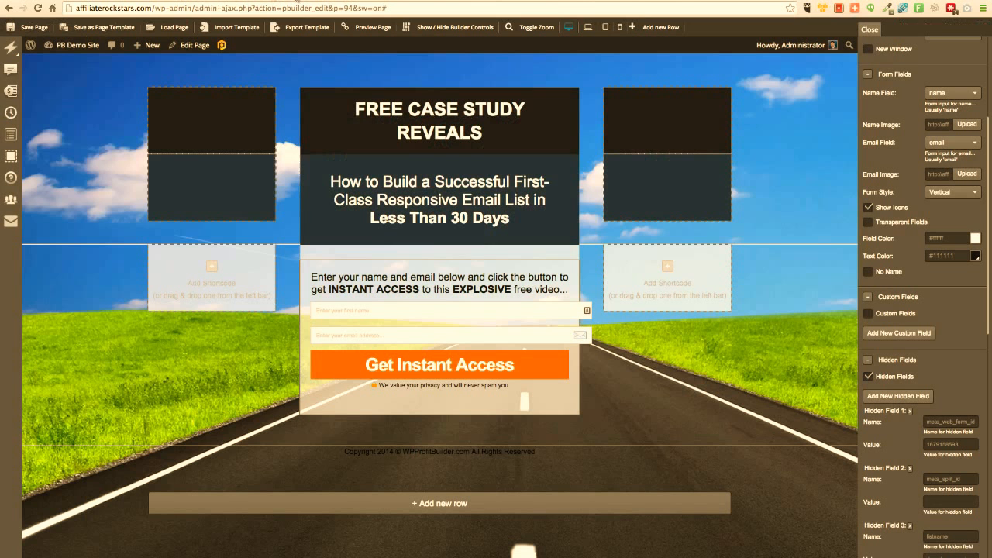
Switch to Profit Builder and replace the opt-in form's Form Code with the copied MailChimp code.
mouse_move(416, 262)
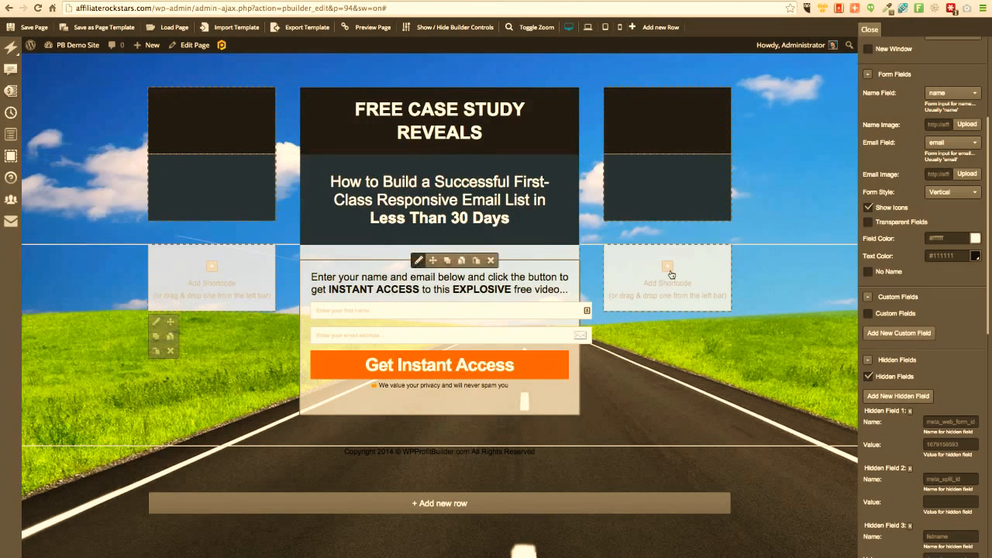
scroll(924, 250, up, 3)
scroll(924, 250, up, 1)
click(904, 156)
key(super+a)
key(super+v)
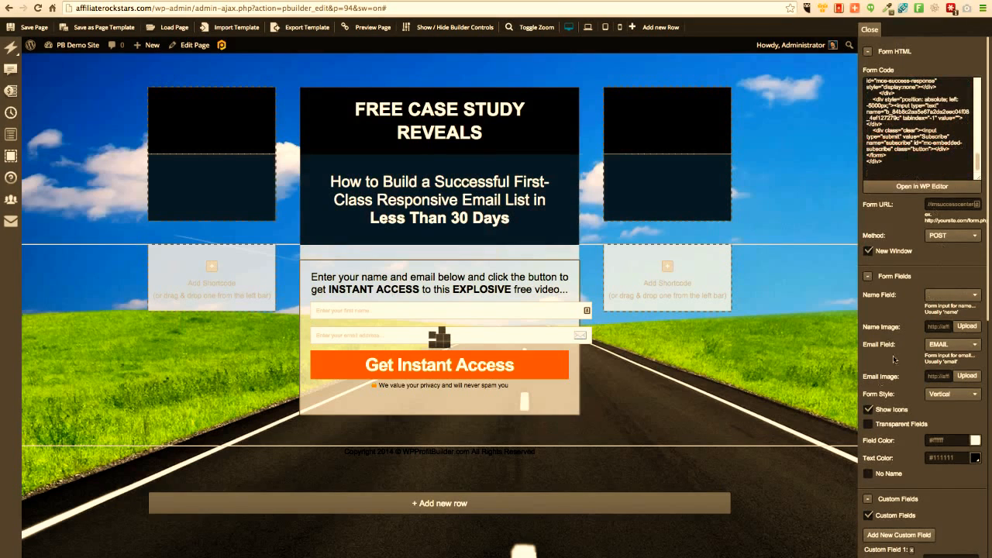
Map the opt-in form's Name Field to FNAME.
click(958, 303)
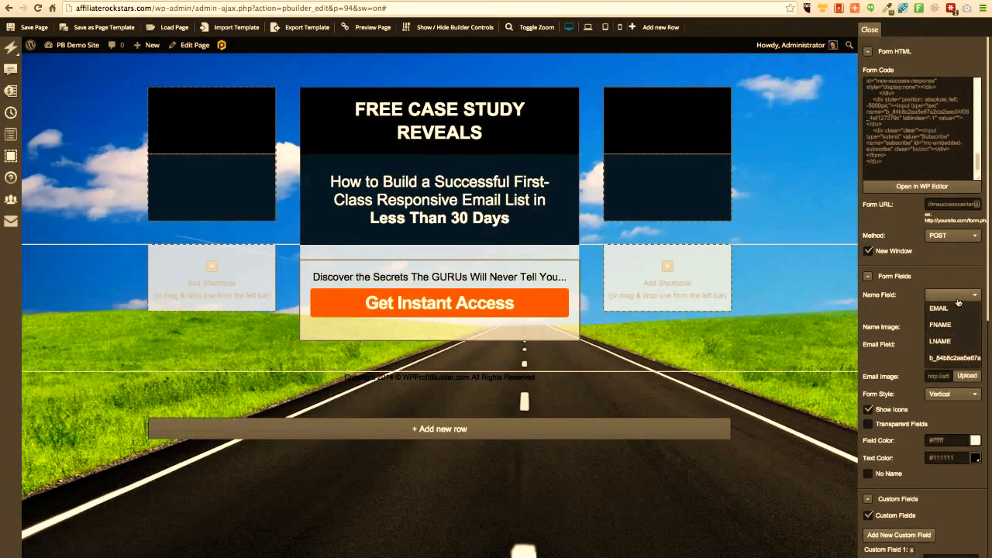
click(958, 285)
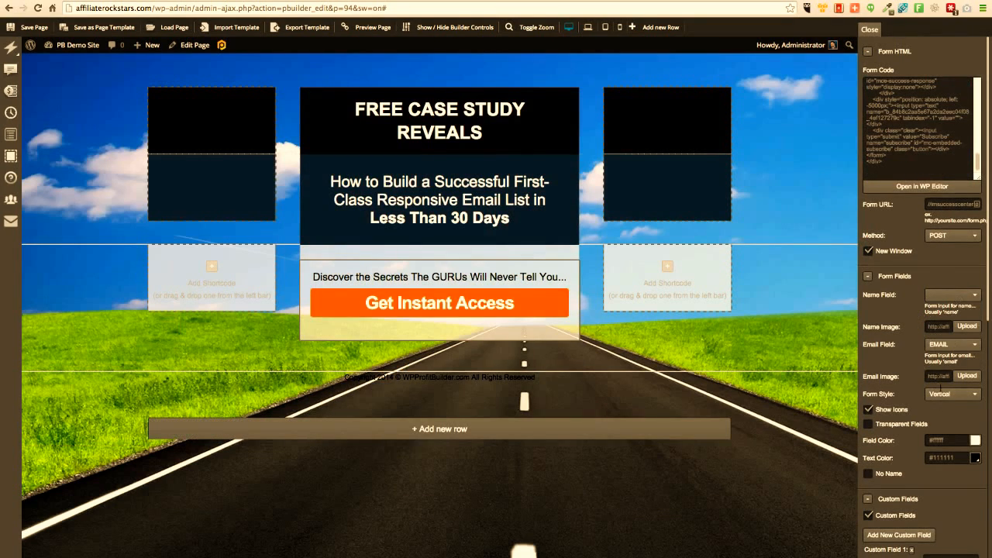
click(946, 294)
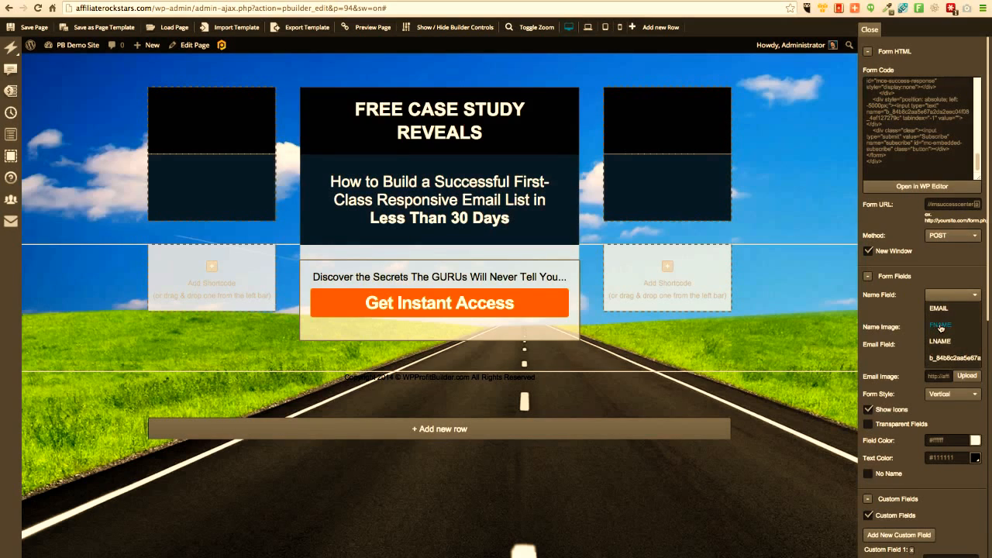
click(939, 325)
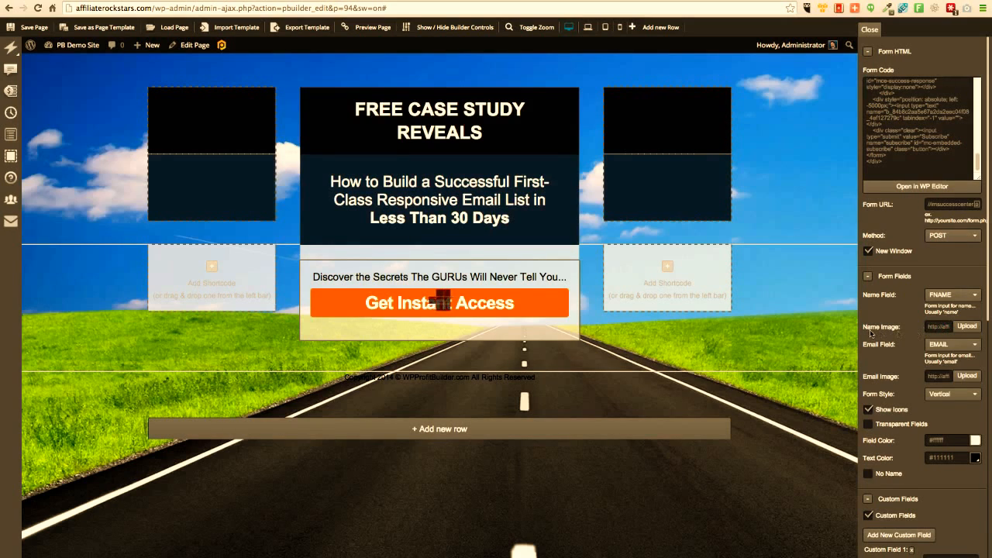
scroll(895, 335, down, 1)
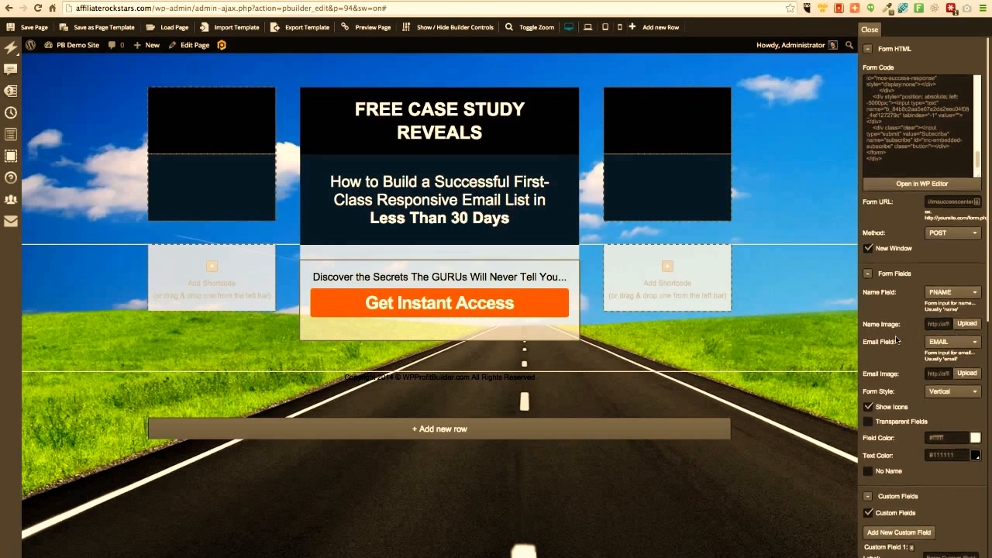
Delete the three custom fields FNAME, LNAME and the b_ code from the opt-in form.
scroll(895, 338, down, 3)
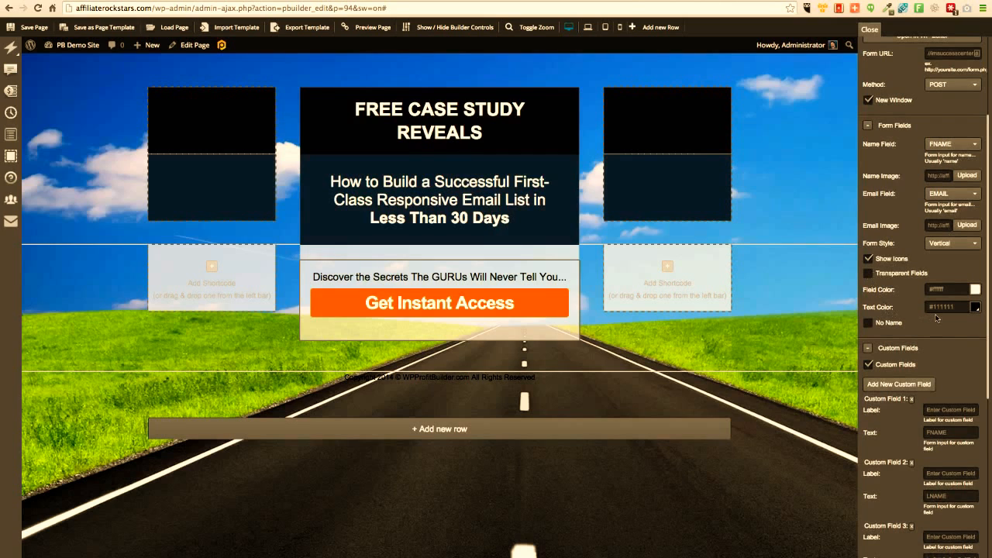
scroll(935, 314, down, 2)
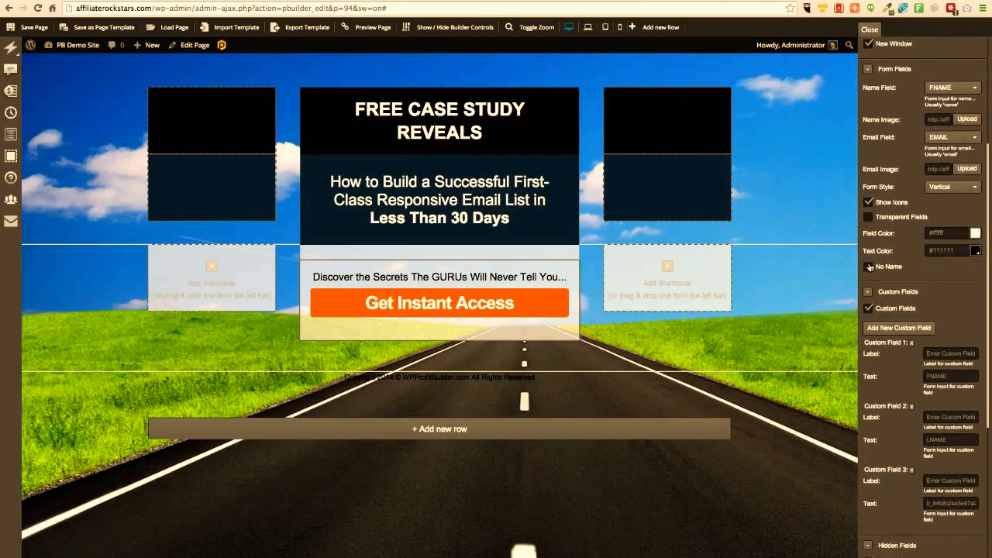
click(462, 308)
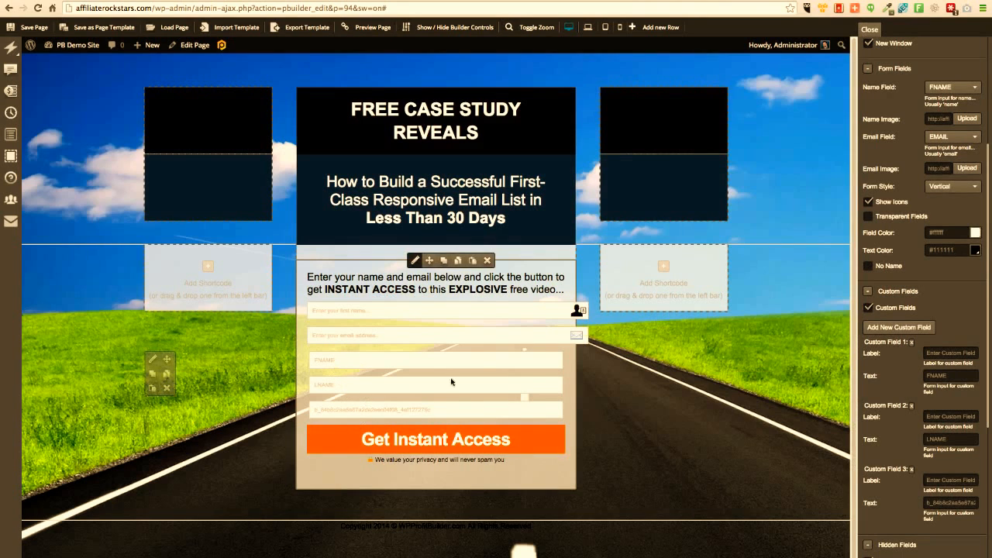
click(912, 343)
click(912, 343)
click(912, 343)
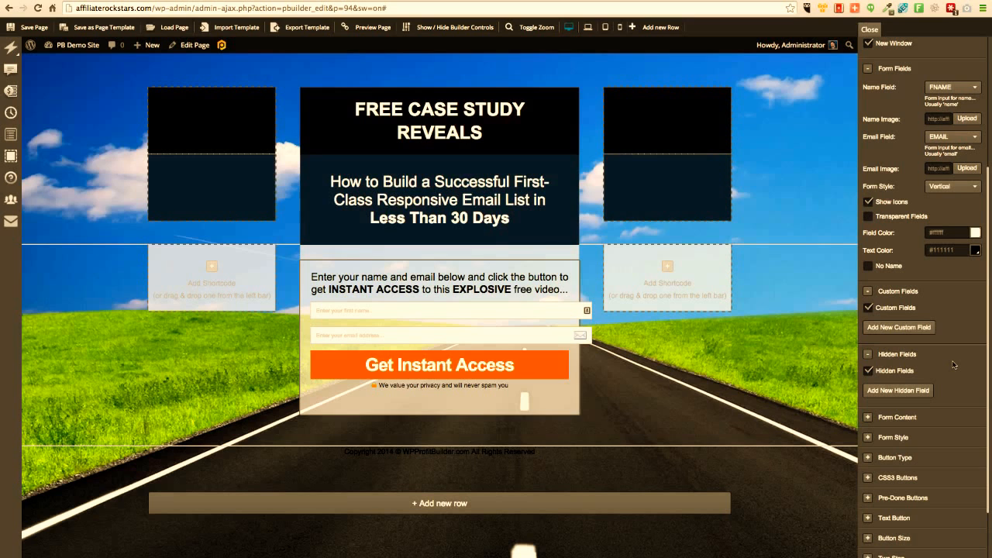
Save the page, open its preview in a new tab and test the Get Instant Access button.
click(17, 29)
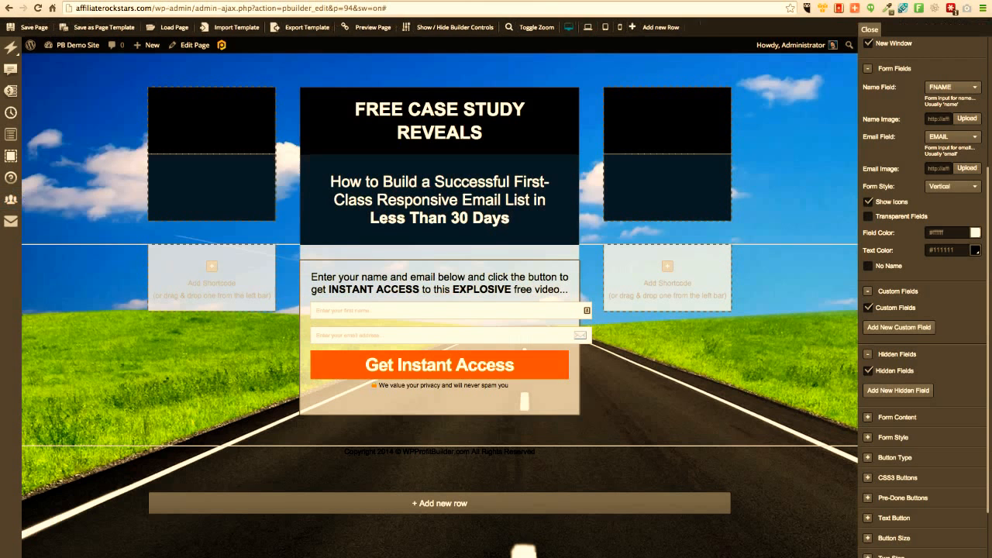
right_click(381, 28)
click(421, 32)
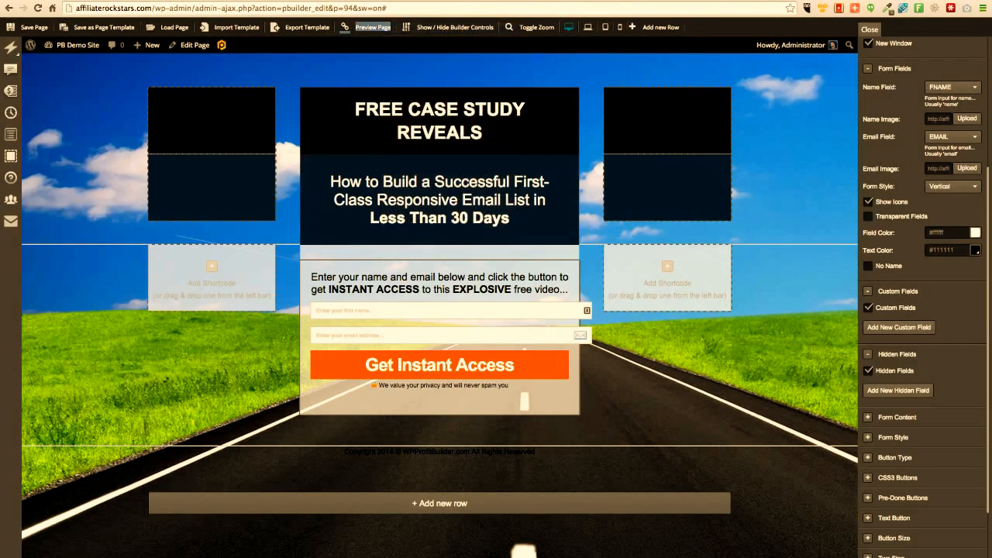
click(397, 0)
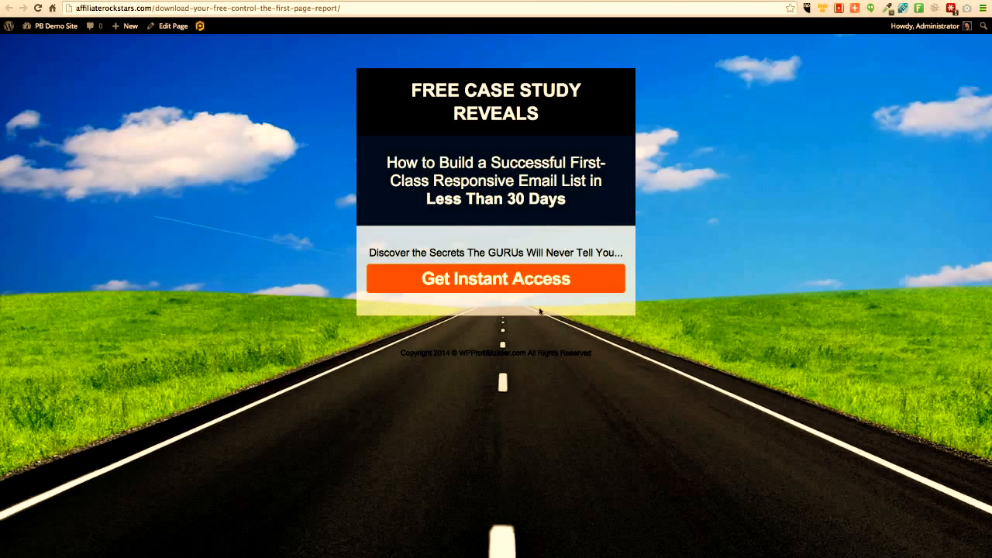
click(542, 279)
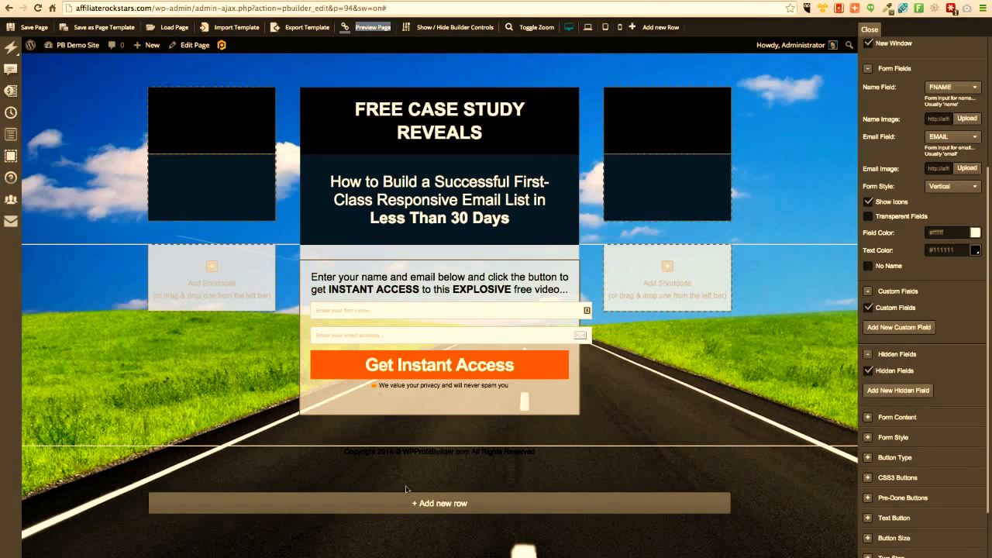
Set the footer copyright text's color to white and save the page.
mouse_move(364, 465)
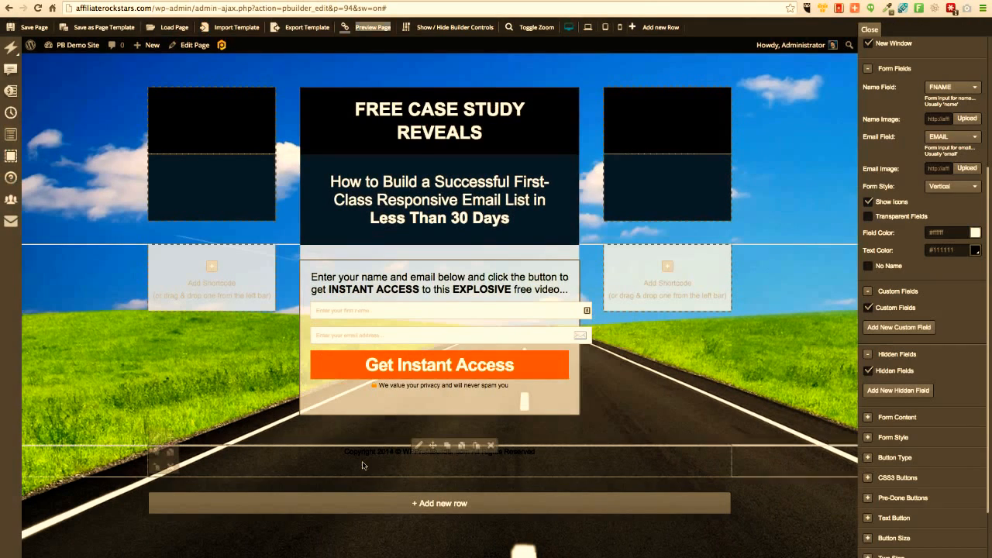
click(417, 447)
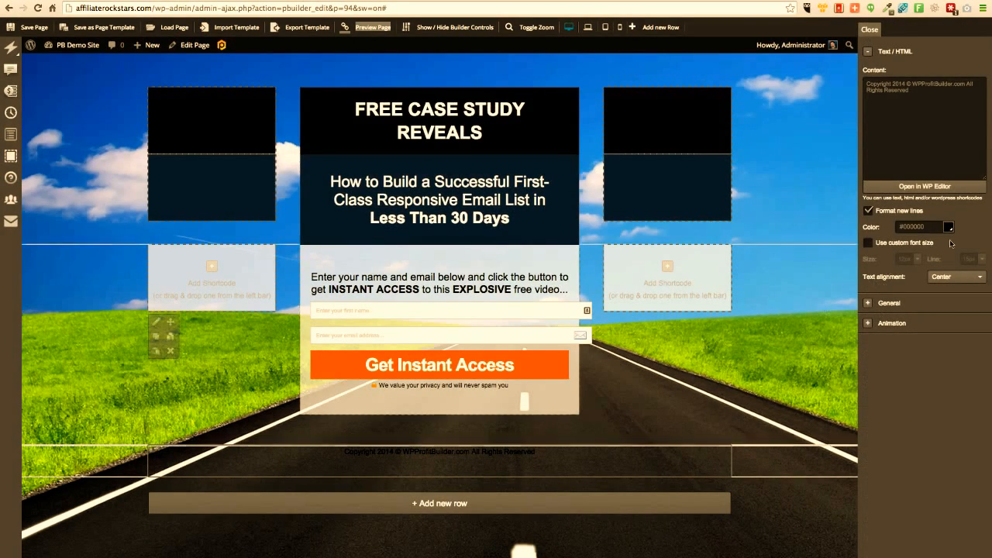
click(948, 227)
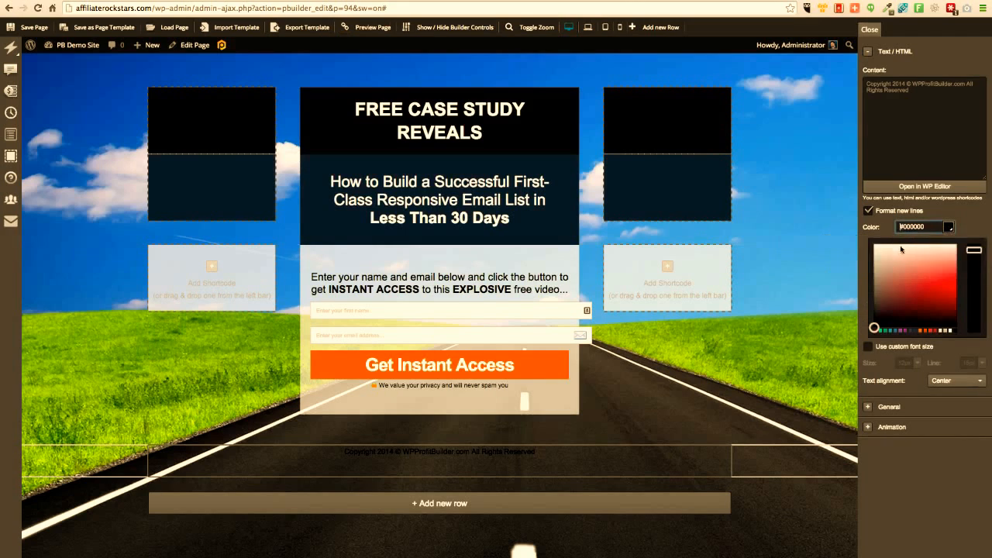
click(952, 227)
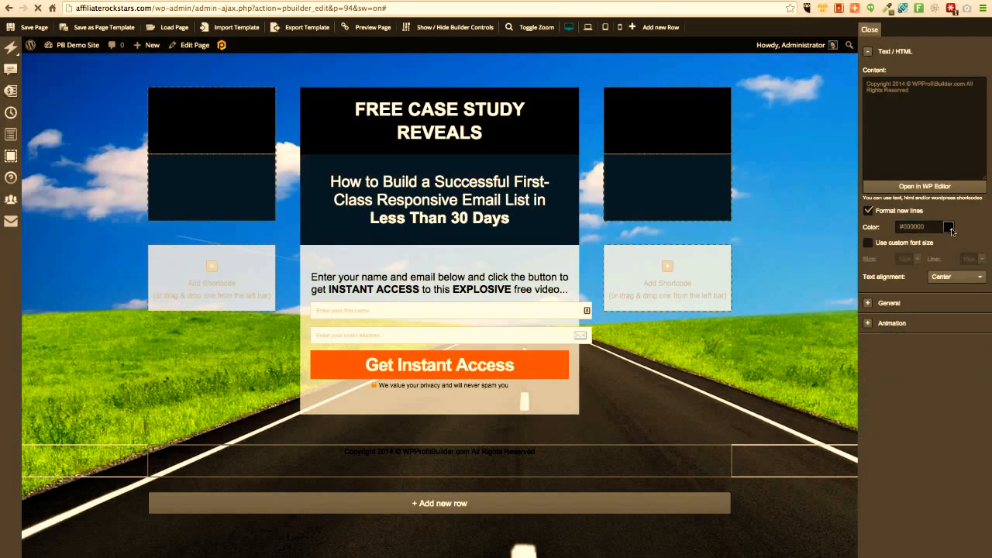
click(951, 230)
click(952, 230)
double_click(921, 228)
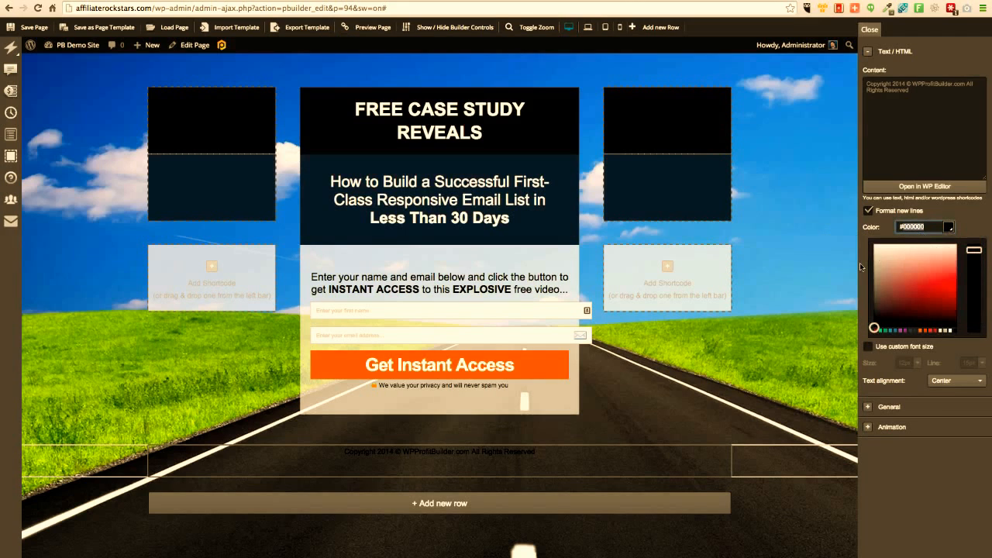
drag(885, 257, 864, 240)
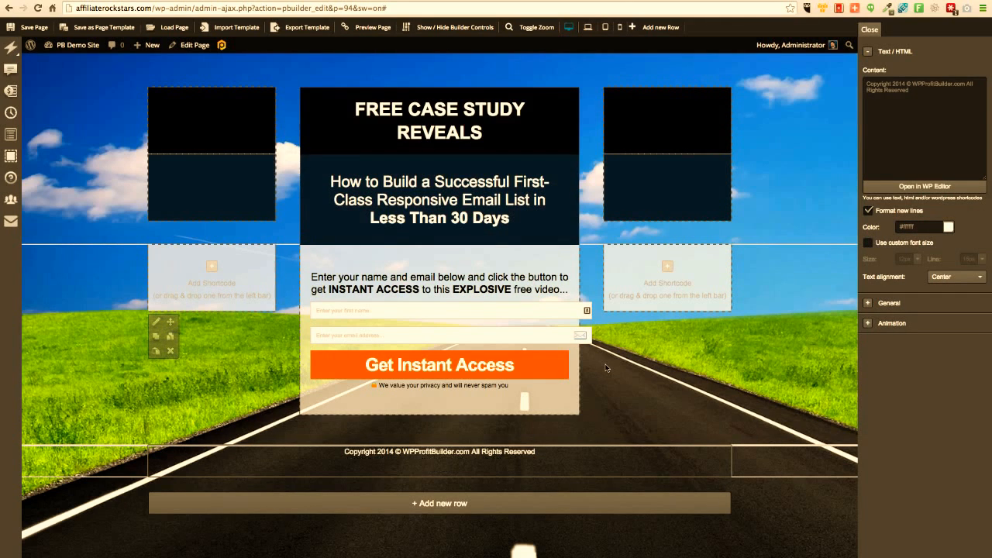
click(24, 29)
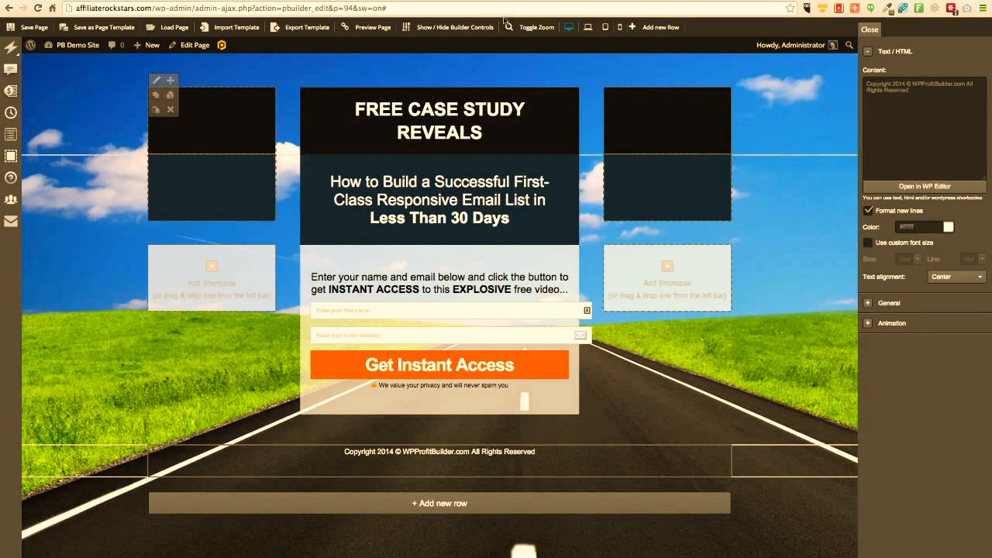
Find the Squeeze Page - Basic template by searching for Basic and load it into the page.
click(178, 28)
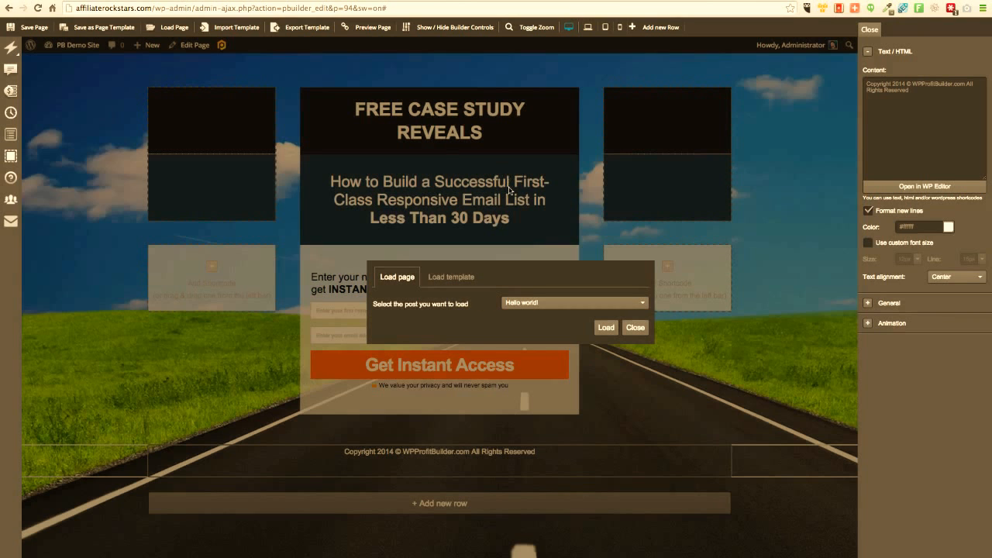
click(448, 277)
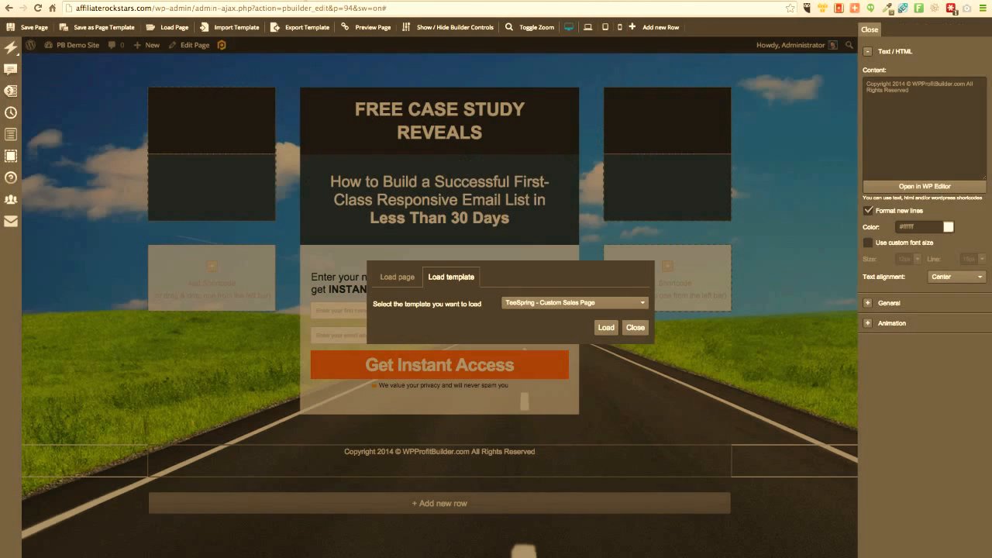
click(528, 303)
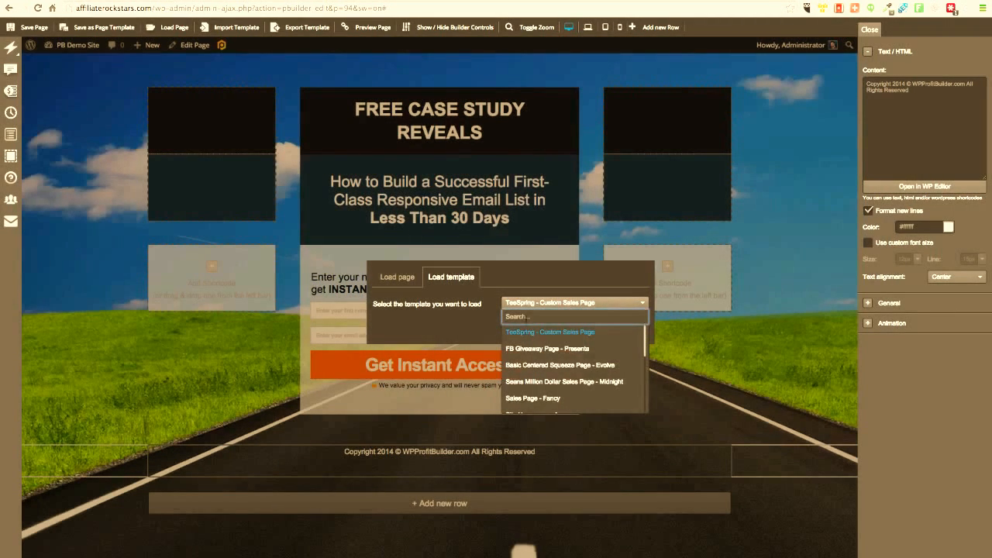
text(Basic)
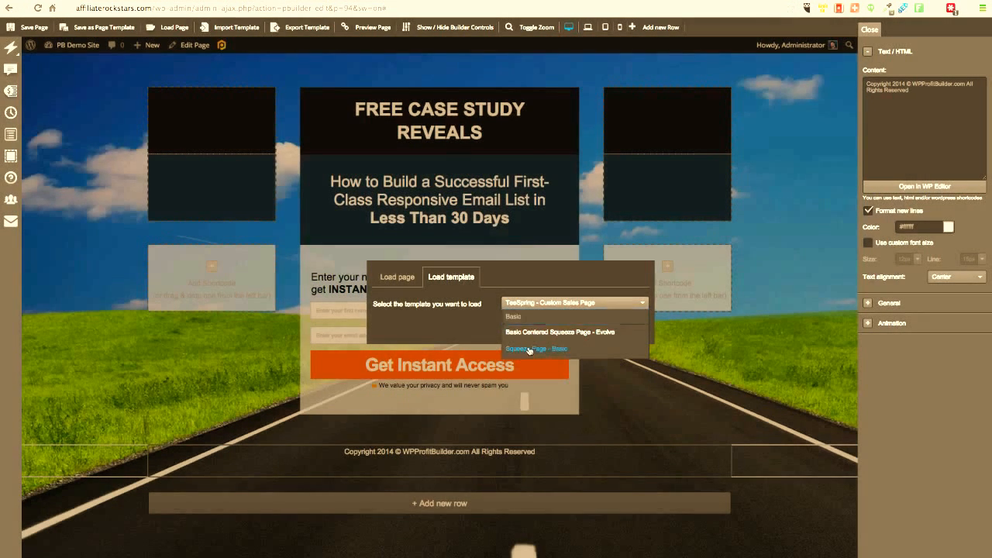
click(534, 348)
click(600, 327)
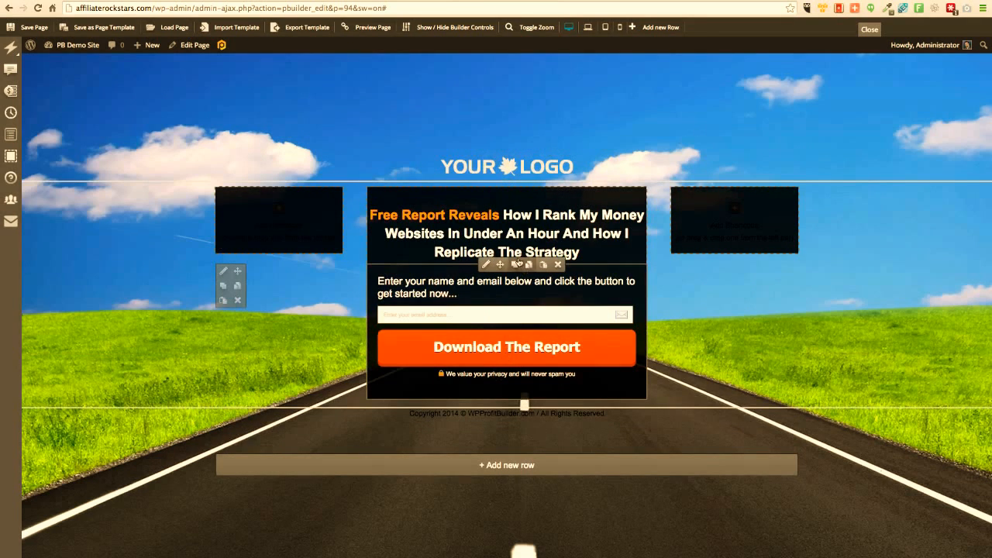
Paste the RapidMailer form code into the new opt-in form's Form Code and delete its four custom fields.
click(486, 265)
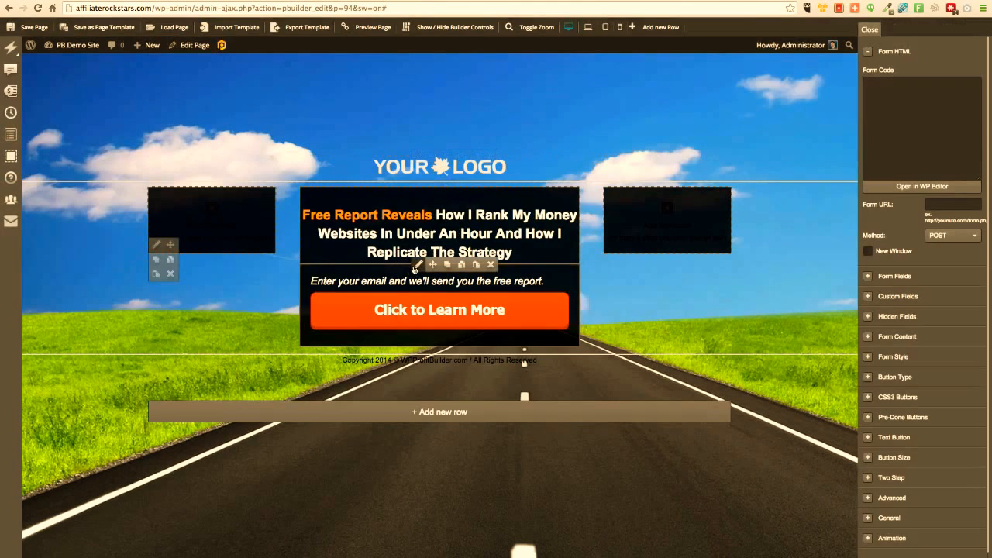
key(ctrl+v)
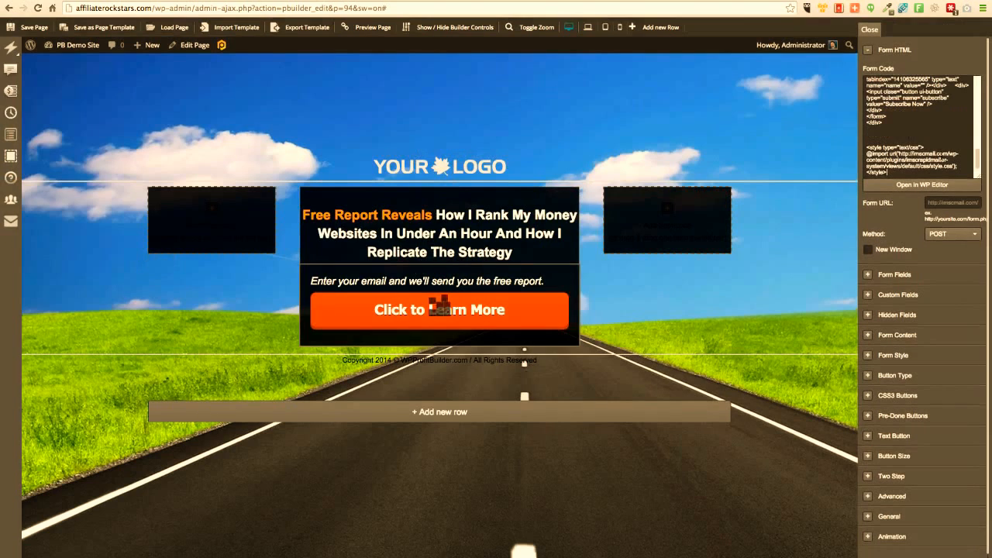
click(867, 274)
click(867, 275)
click(867, 295)
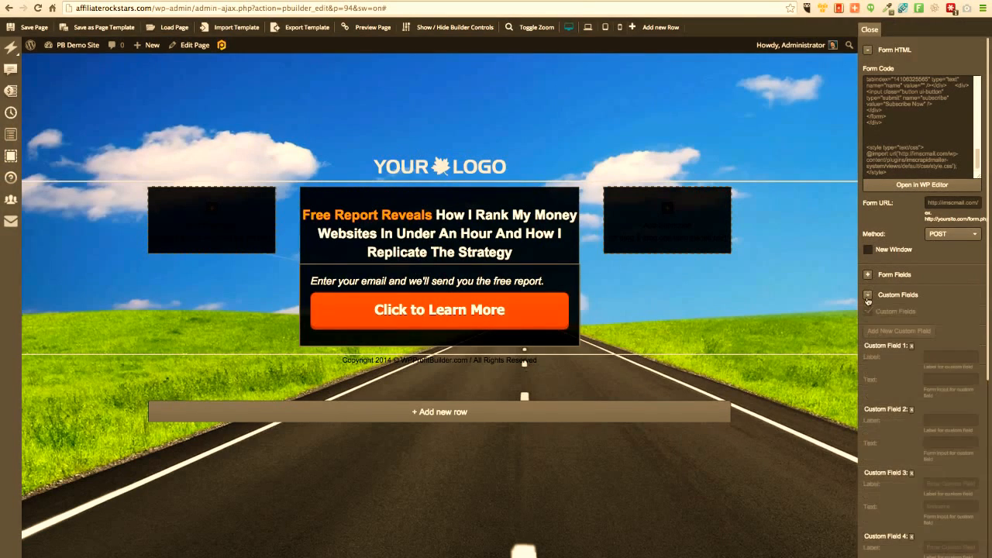
click(912, 346)
click(912, 346)
click(912, 347)
click(912, 347)
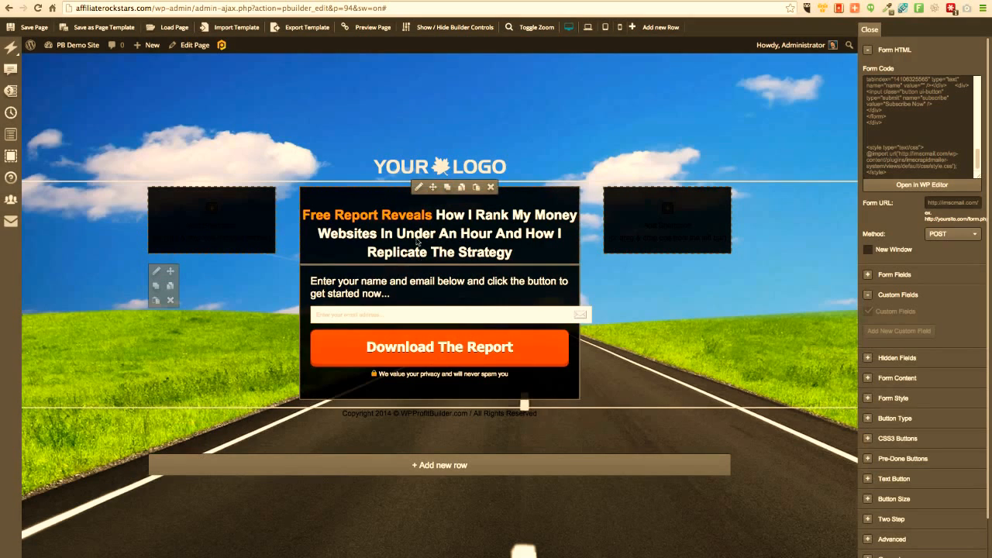
Delete the logo element above the headline and the empty row that held it.
click(492, 157)
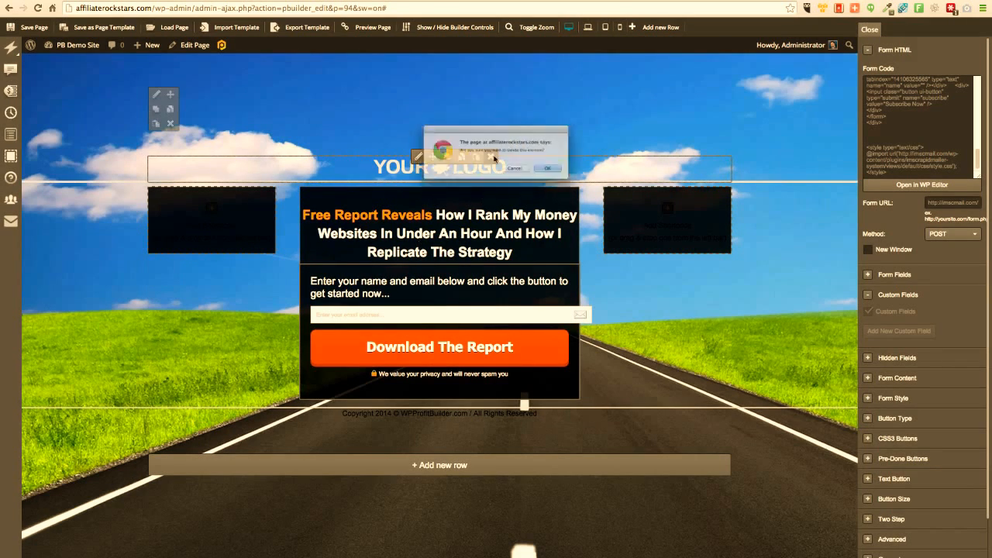
click(581, 180)
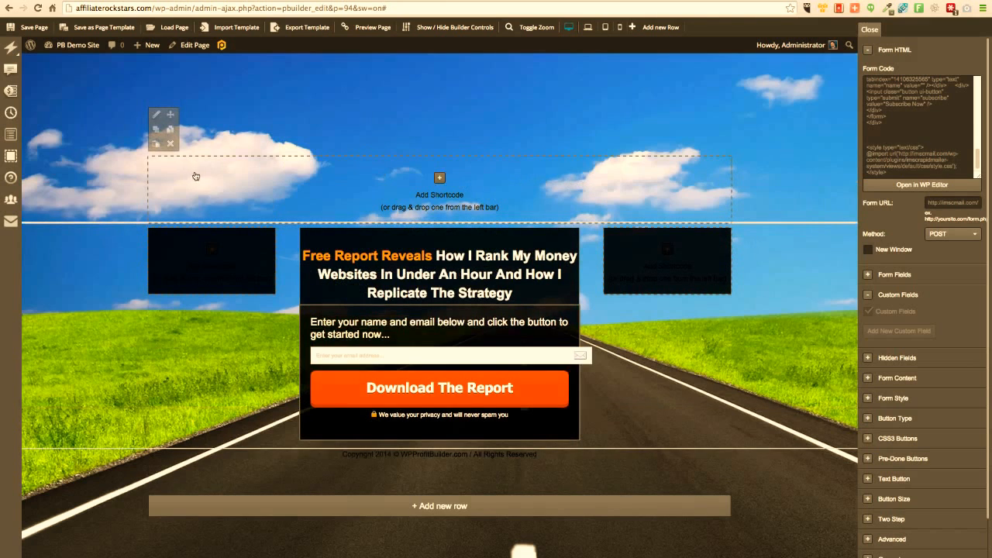
click(172, 145)
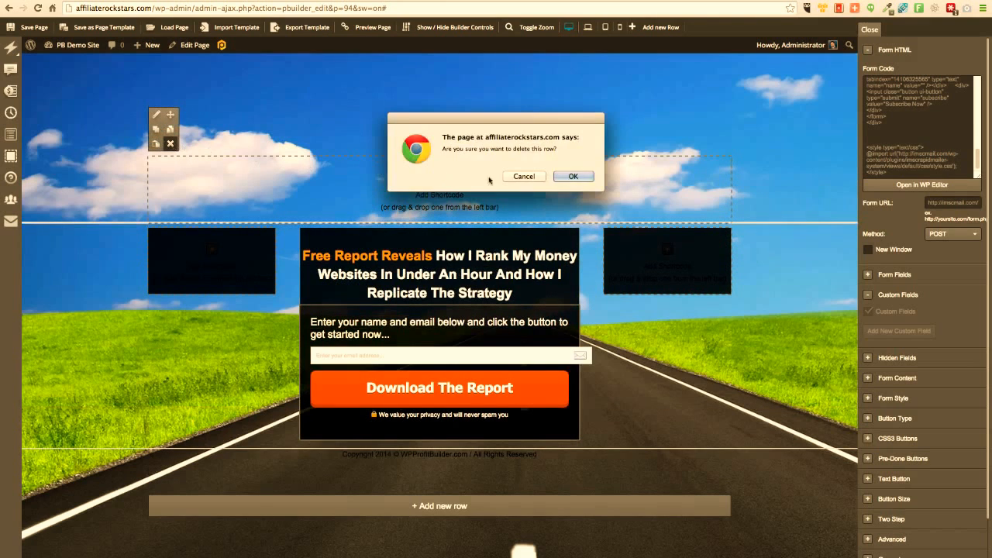
click(573, 177)
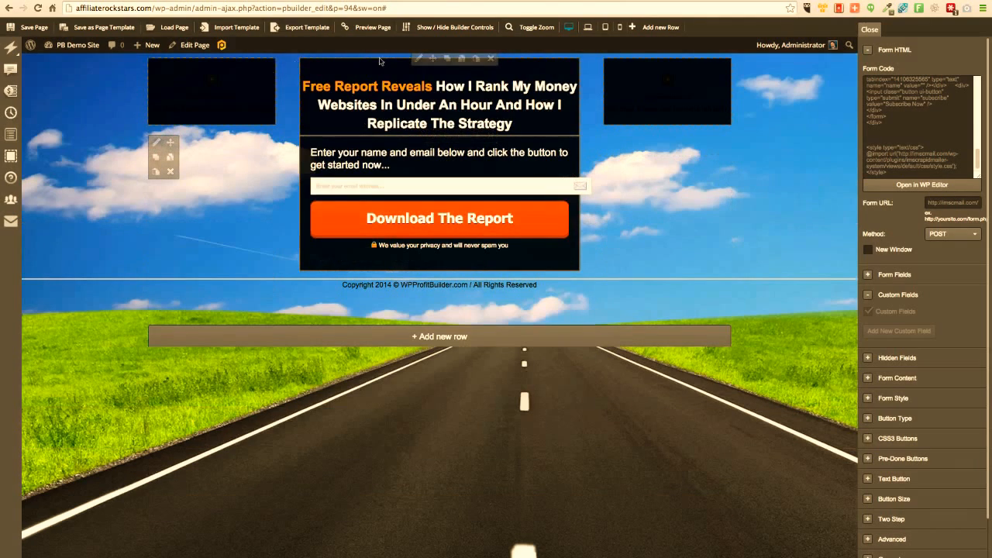
Set the top padding of the headline and opt-in row to 350px.
click(419, 60)
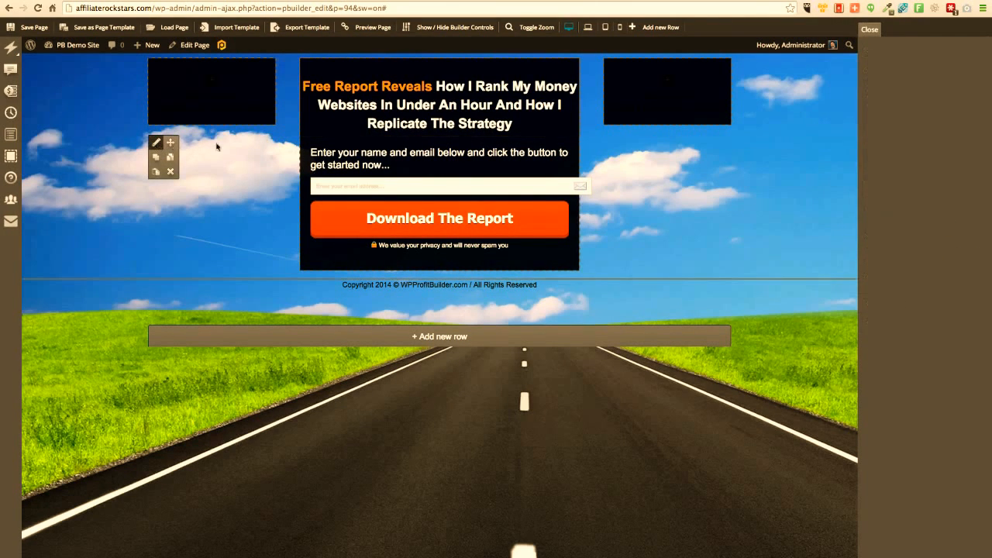
click(157, 146)
click(950, 85)
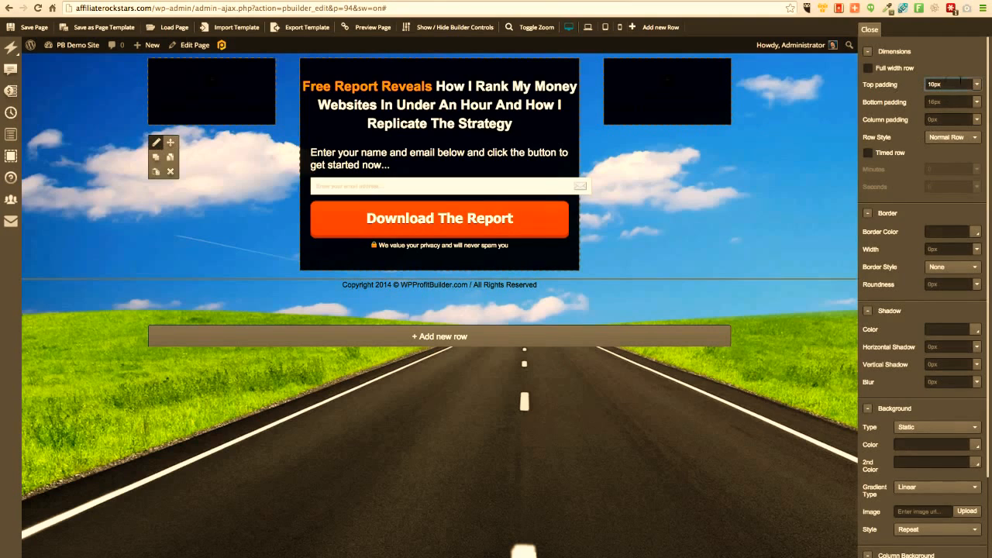
double_click(958, 84)
text(10)
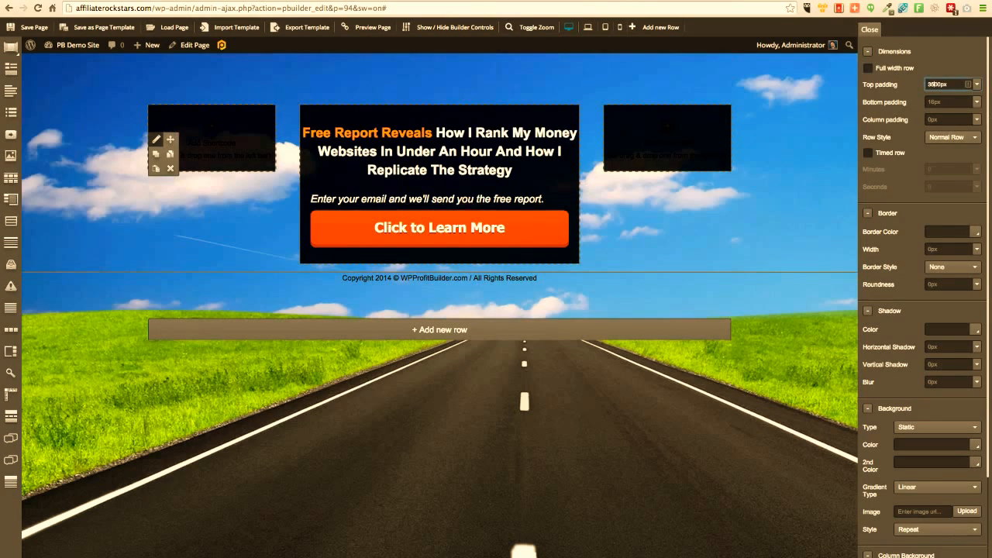
text(4)
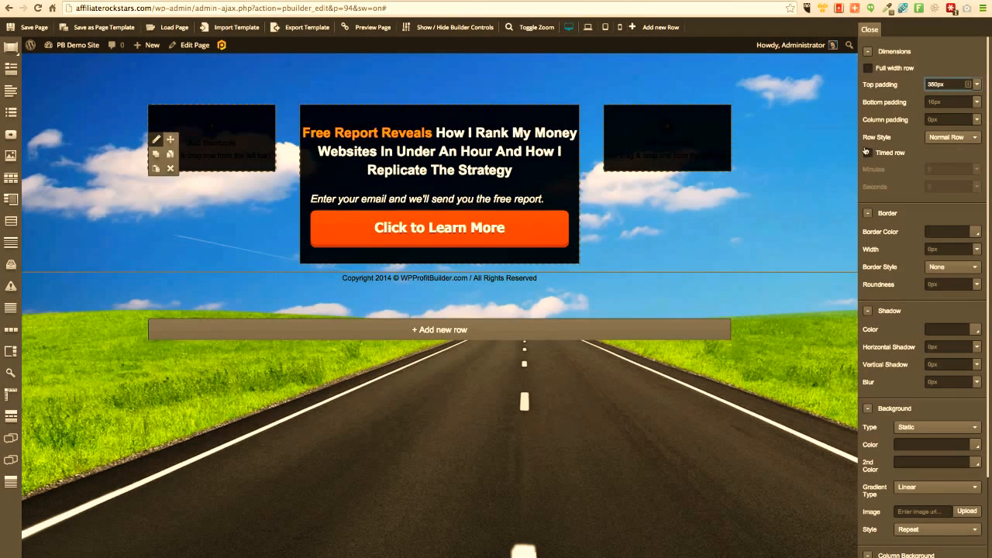
Switch to Depositphotos and search the stock photos for Woman Beach Happy.
click(318, 45)
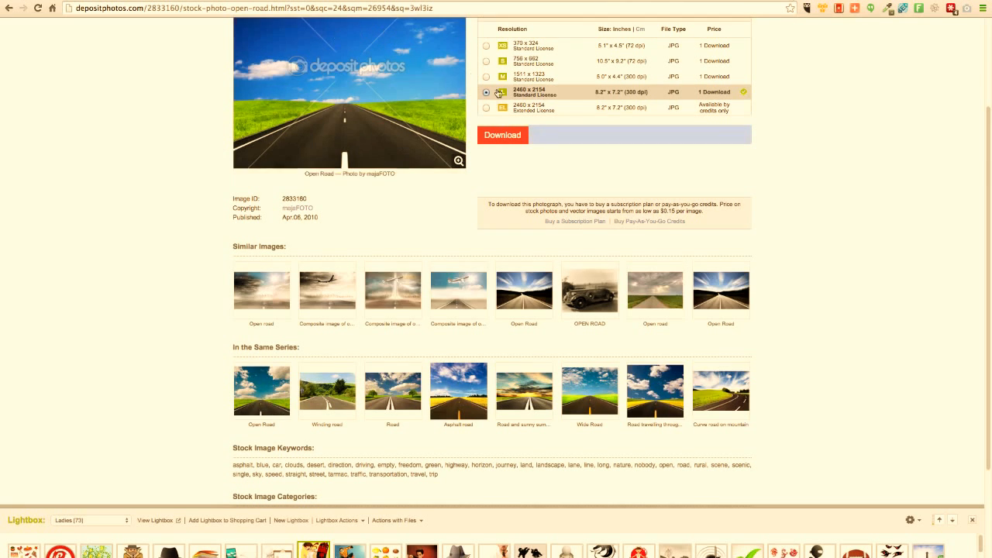
scroll(496, 124, up, 3)
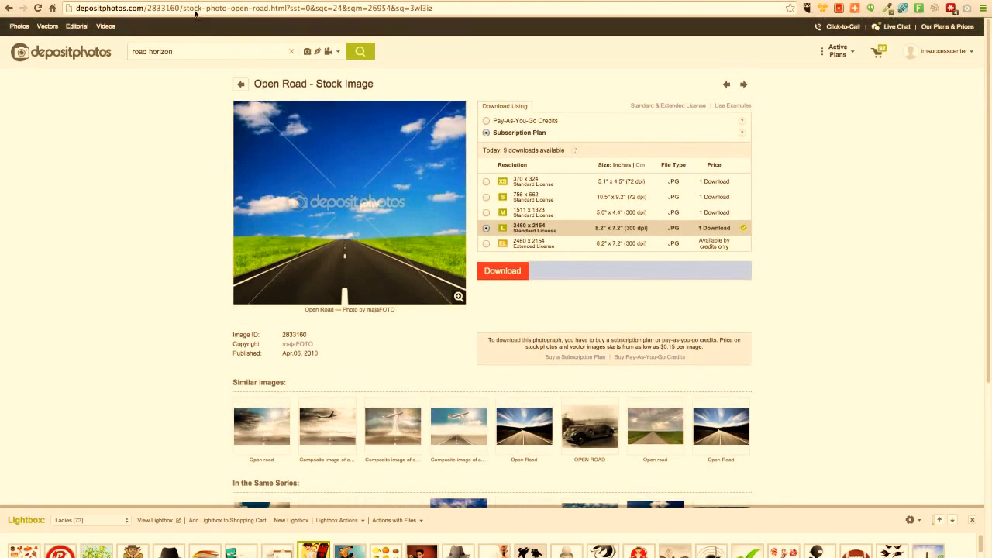
click(200, 57)
key(shift+alt+Left)
key(shift+alt+Left)
text(Woman)
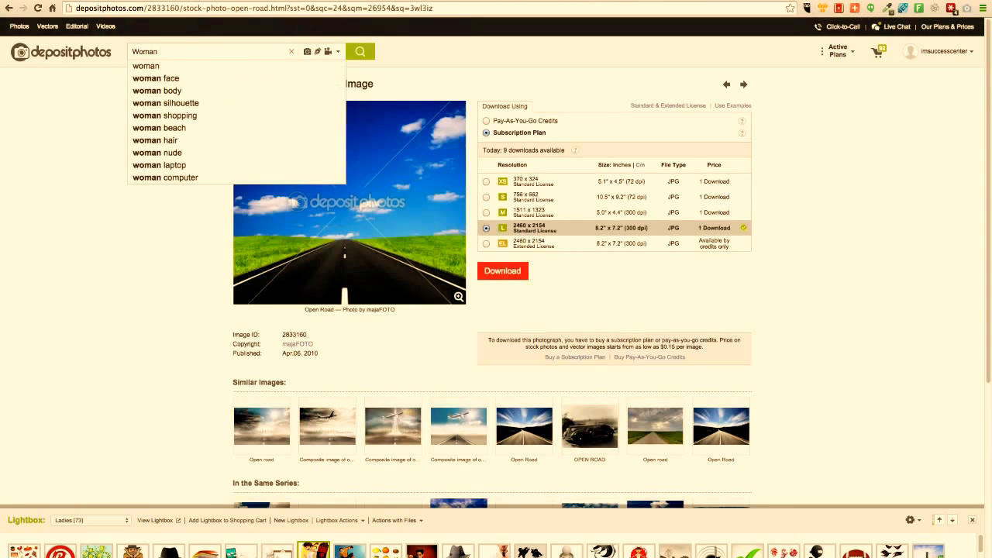
text( Beach Happy)
key(Return)
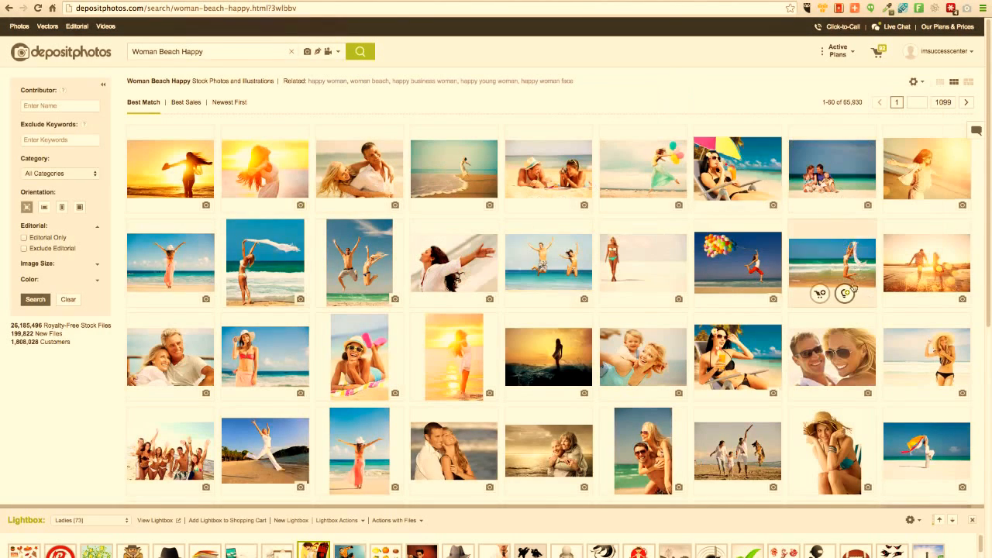
Browse the beach photo results and open the image Girl in bikini on the beach.
scroll(837, 278, down, 1)
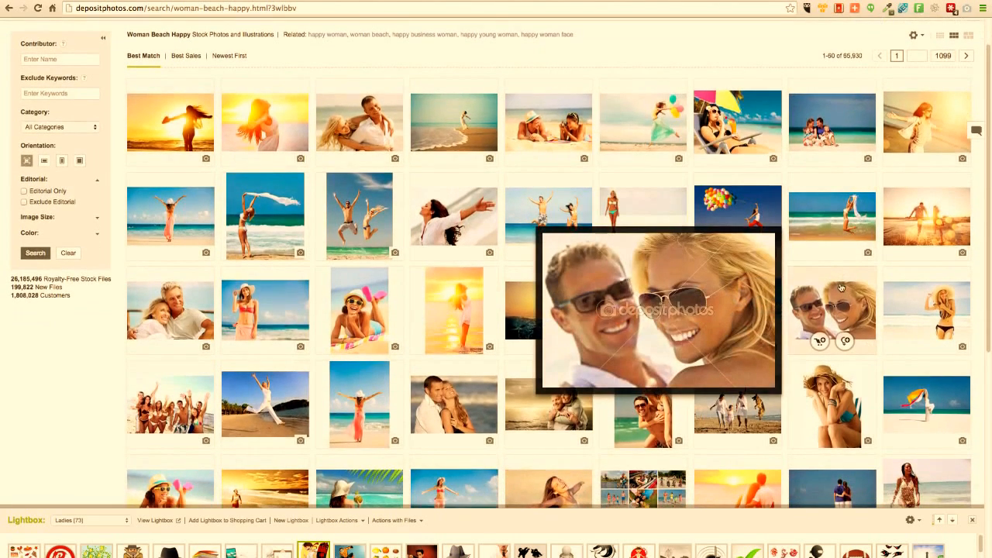
scroll(840, 287, down, 3)
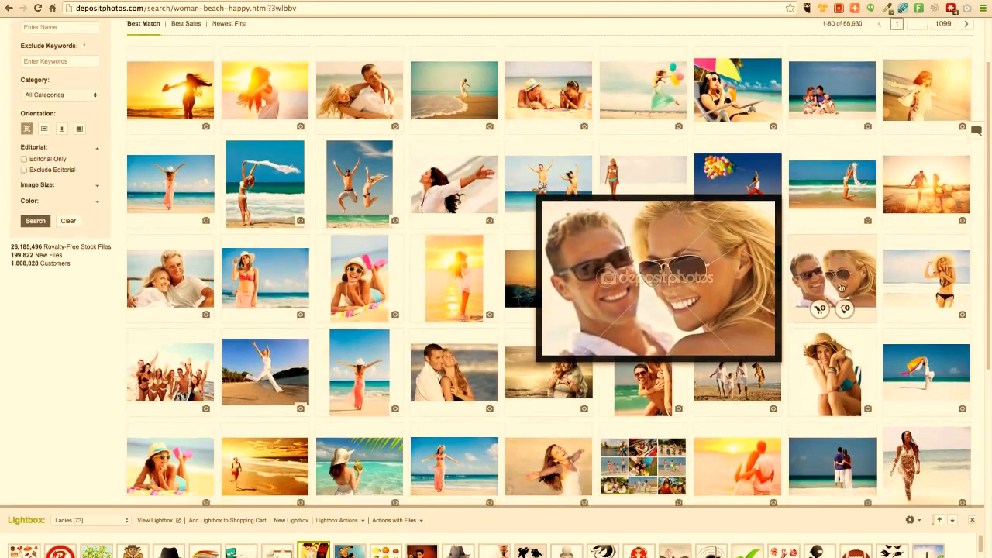
mouse_move(943, 221)
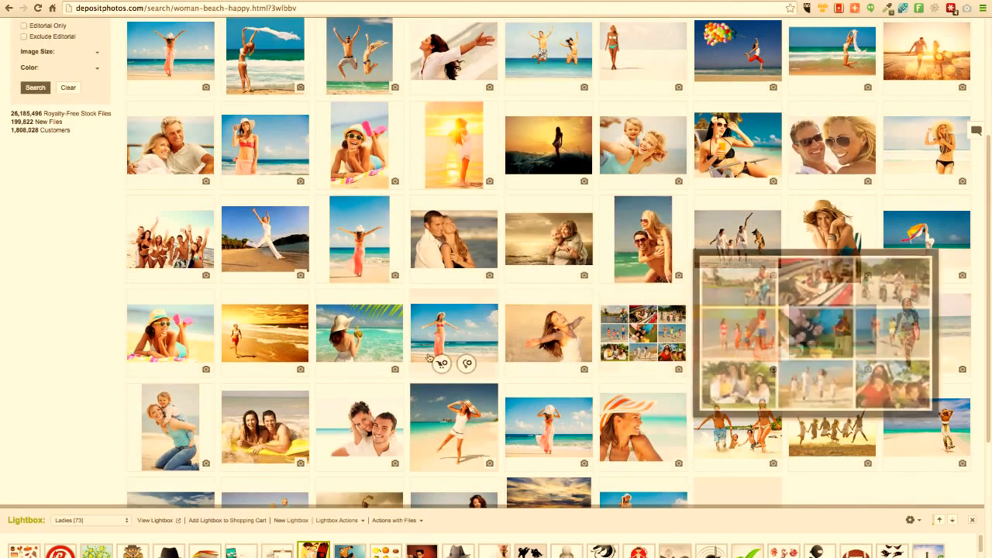
mouse_move(461, 318)
scroll(34, 331, down, 3)
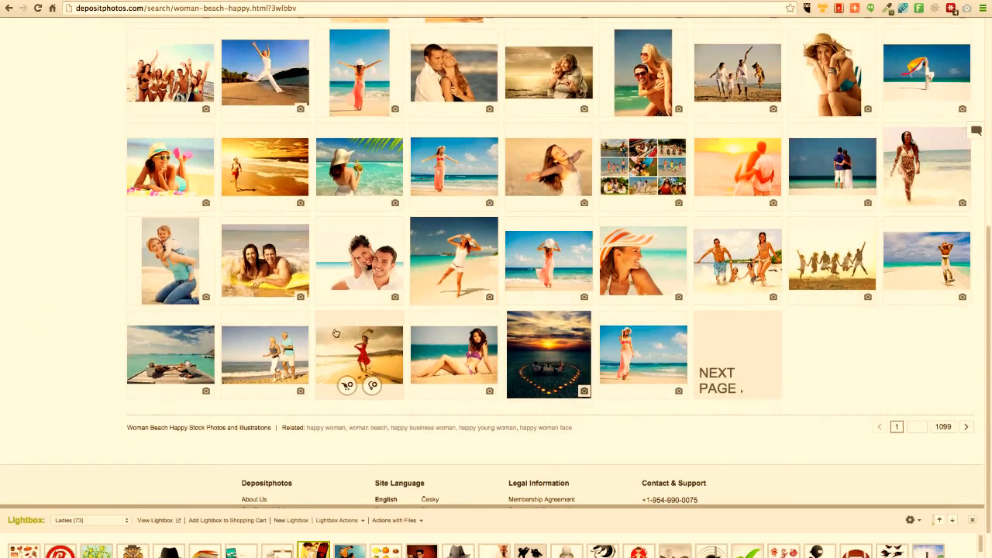
mouse_move(465, 357)
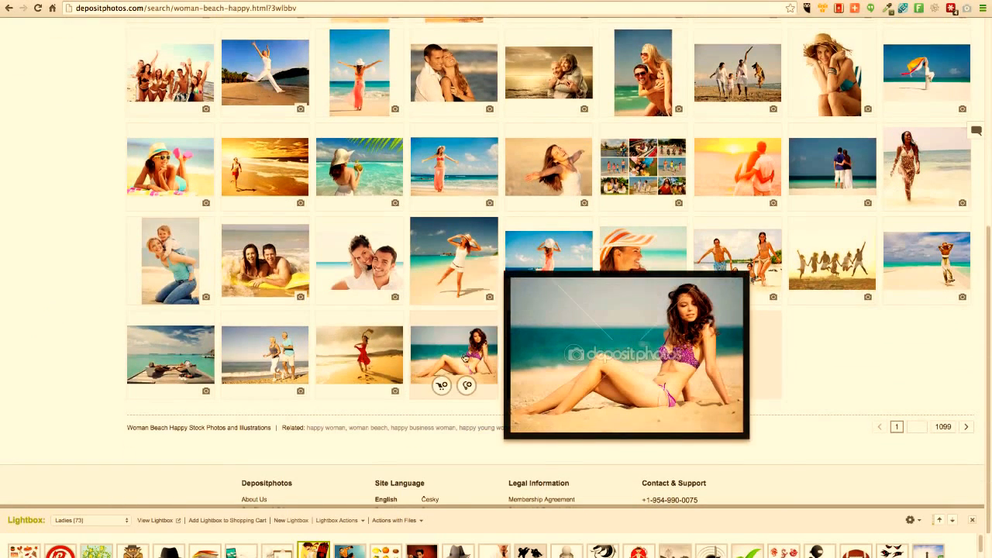
click(465, 358)
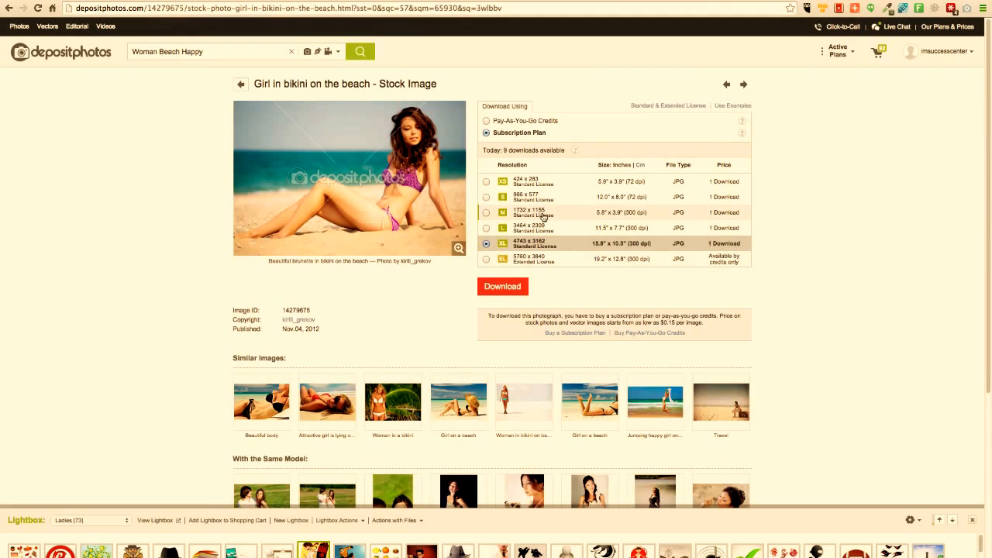
Download the beach photo in the L resolution, 3464 x 2309, and close the opened picture.
click(485, 227)
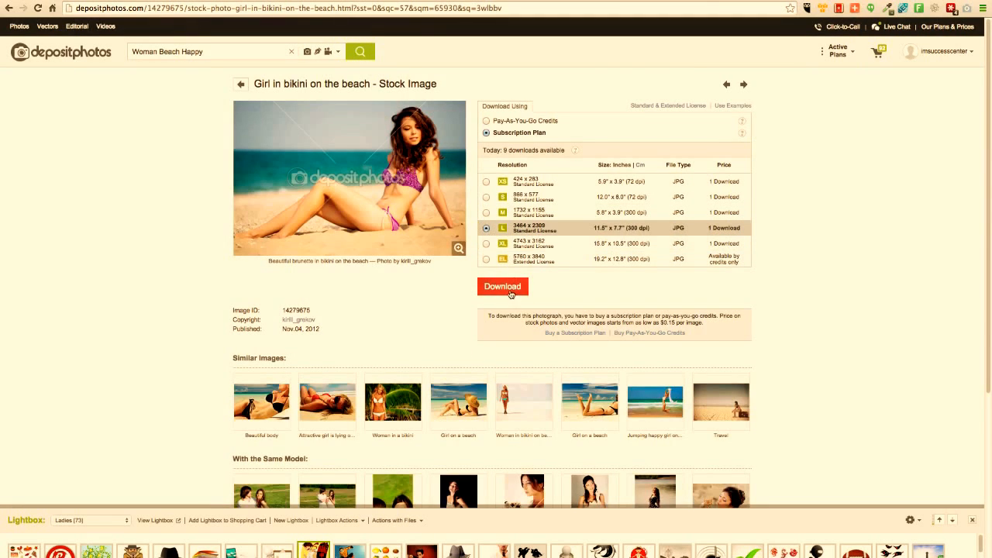
click(508, 290)
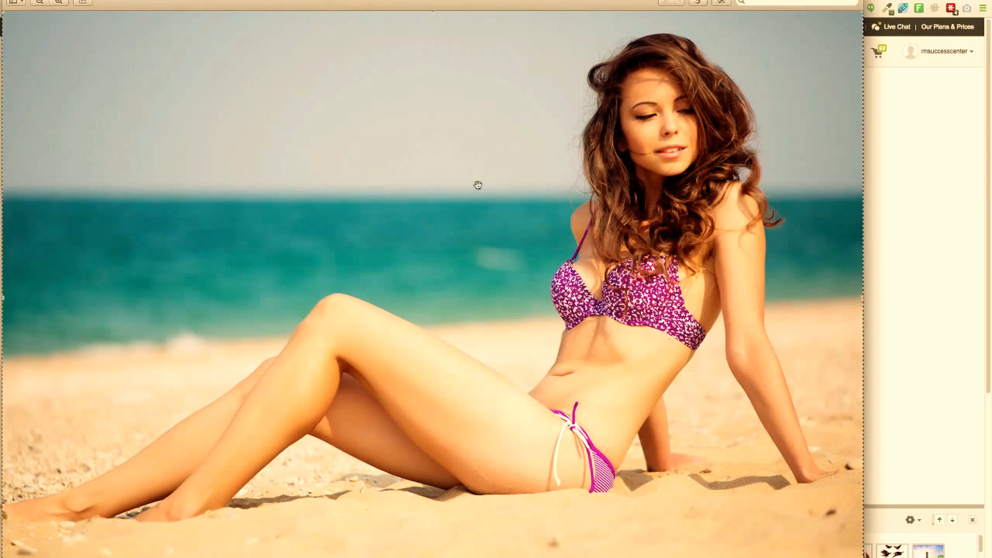
click(11, 1)
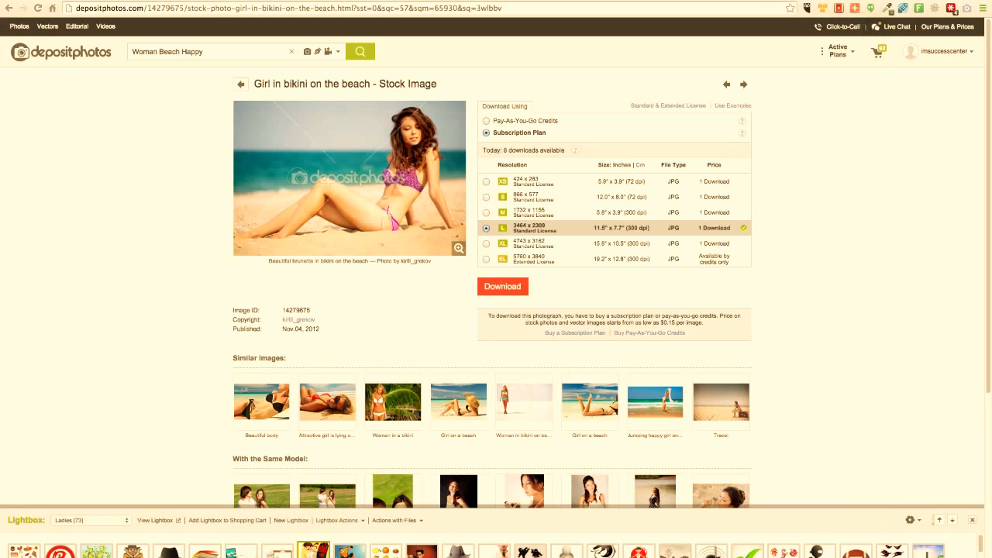
Switch to Photoshop, paste the beach photo over the road image, and scale it to about 56% to fit the canvas width.
key(ctrl+Up)
click(764, 370)
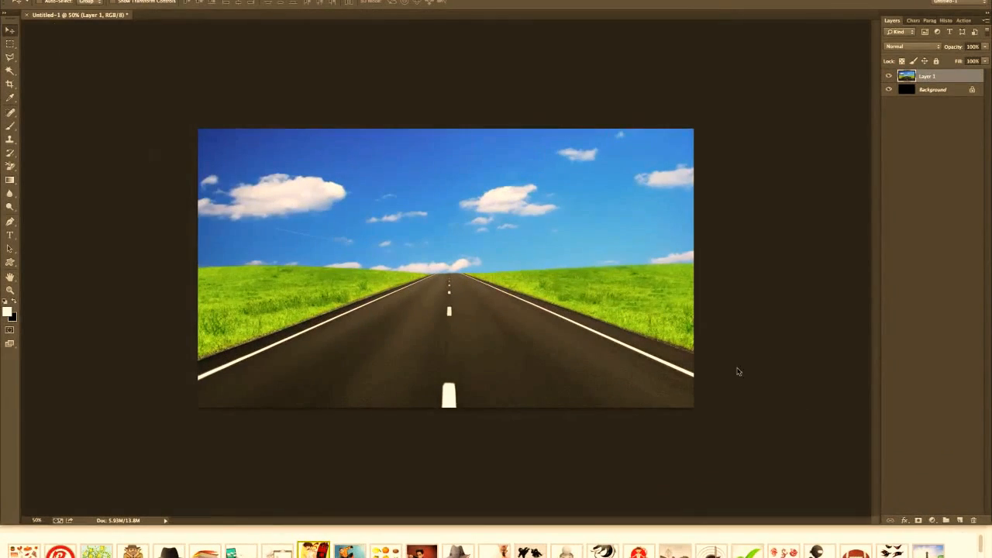
key(cmd+v)
key(ctrl+t)
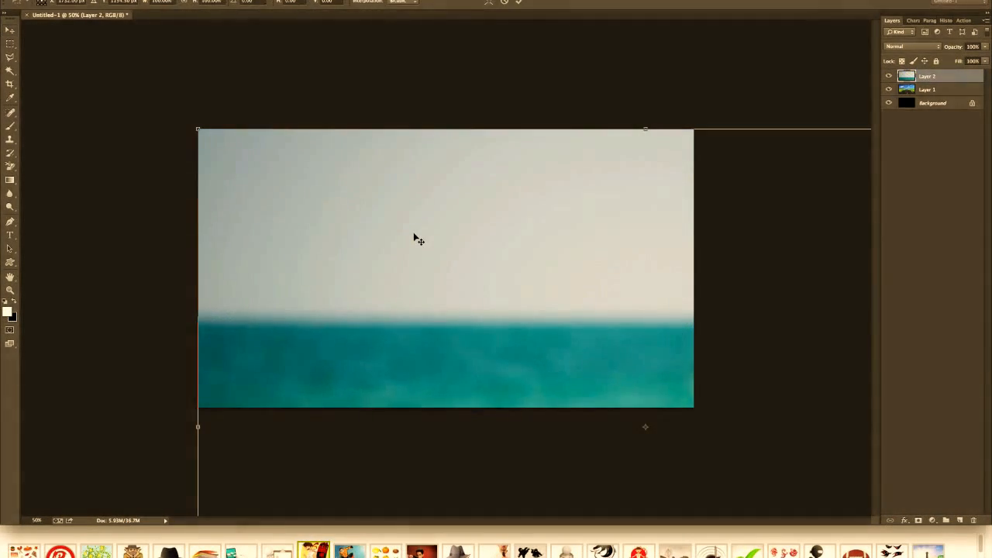
key(ctrl+0)
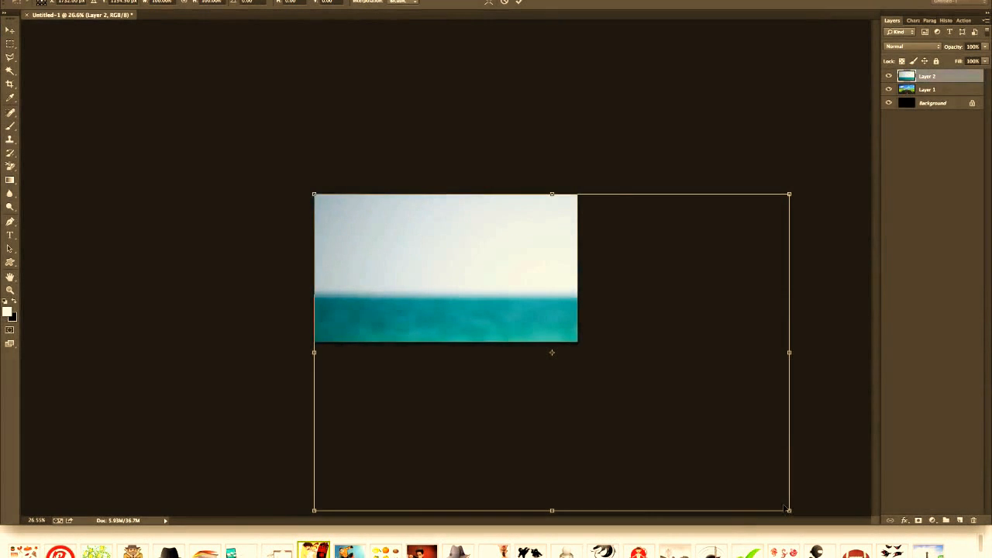
drag(789, 511, 582, 371)
drag(583, 368, 581, 369)
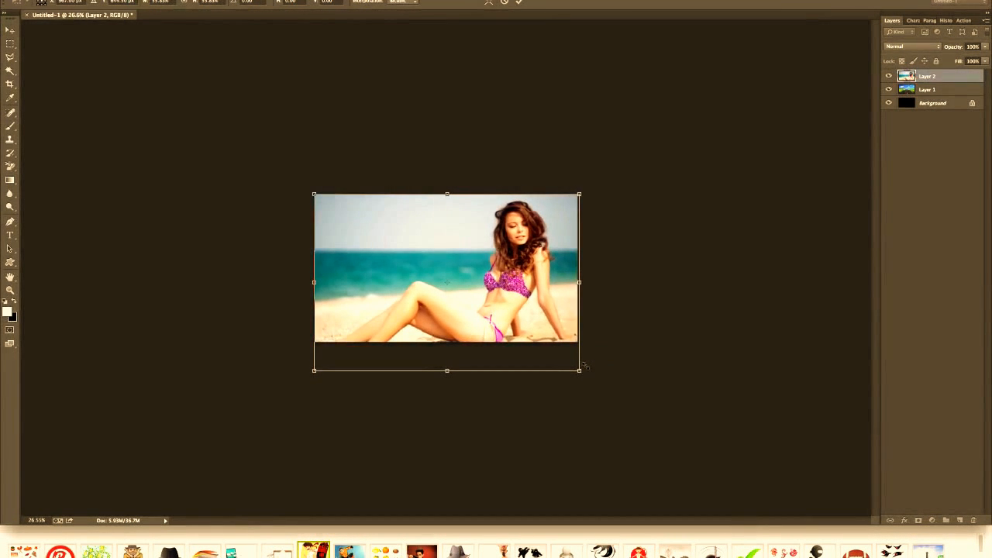
key(Return)
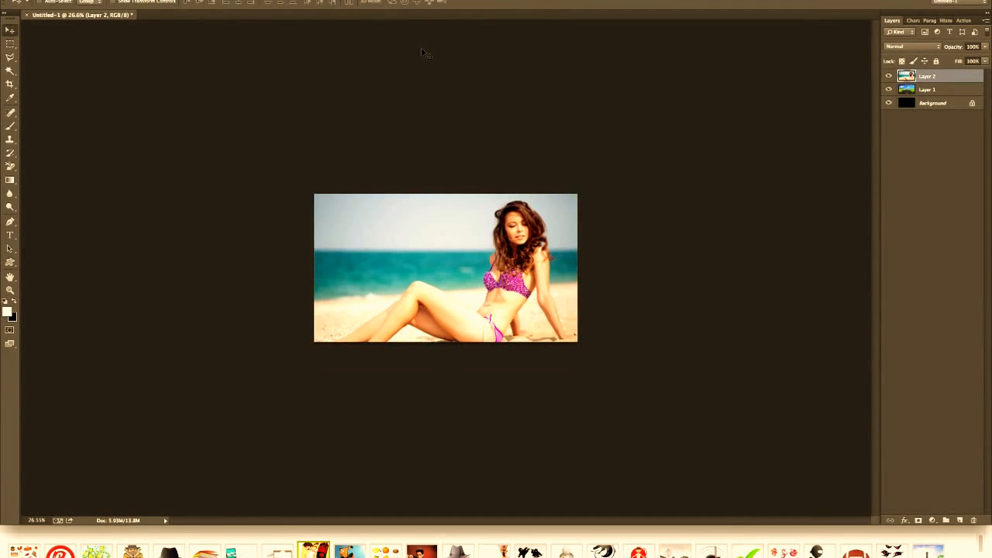
Export the beach composition for web as a high-quality JPEG named beachbg.jpg on the Desktop.
click(86, 1)
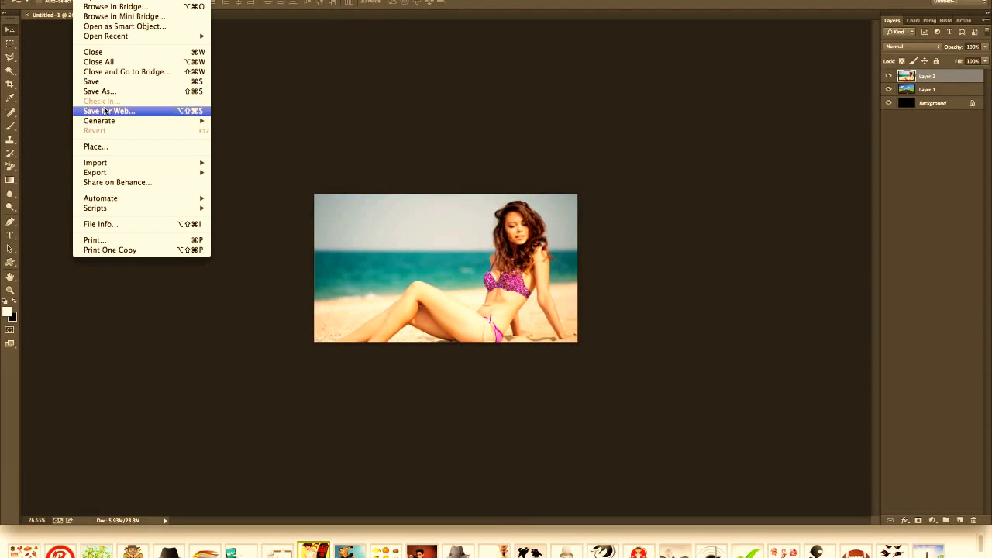
click(124, 107)
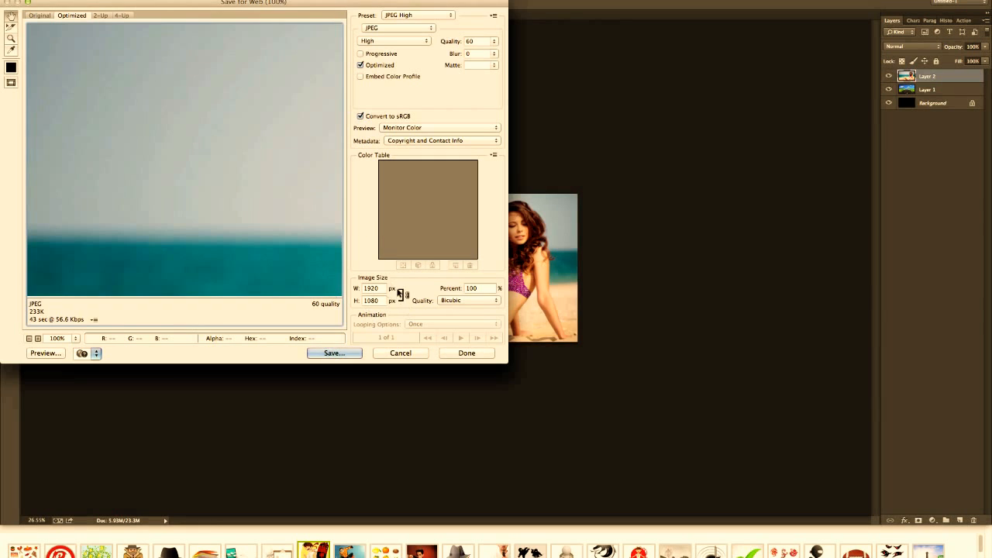
click(332, 353)
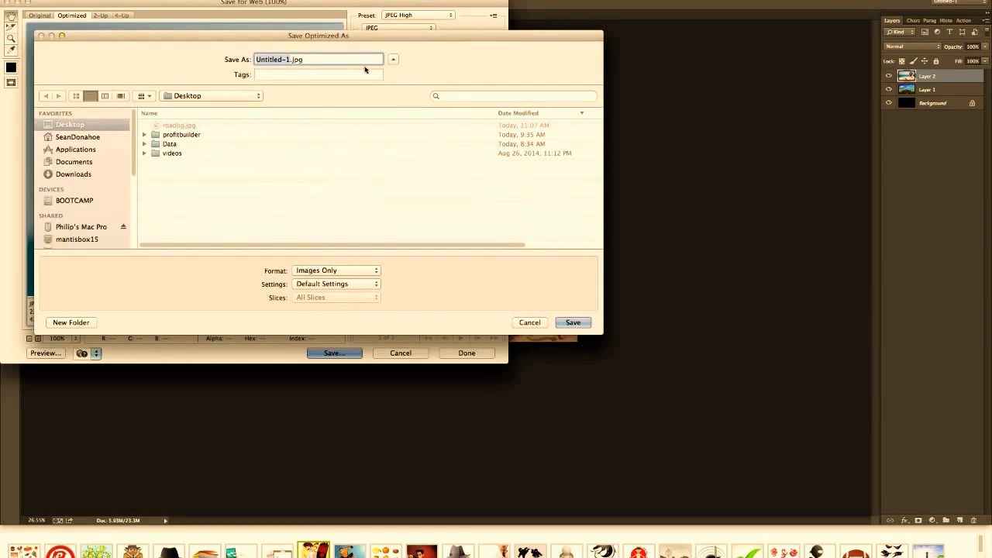
text(beachbg)
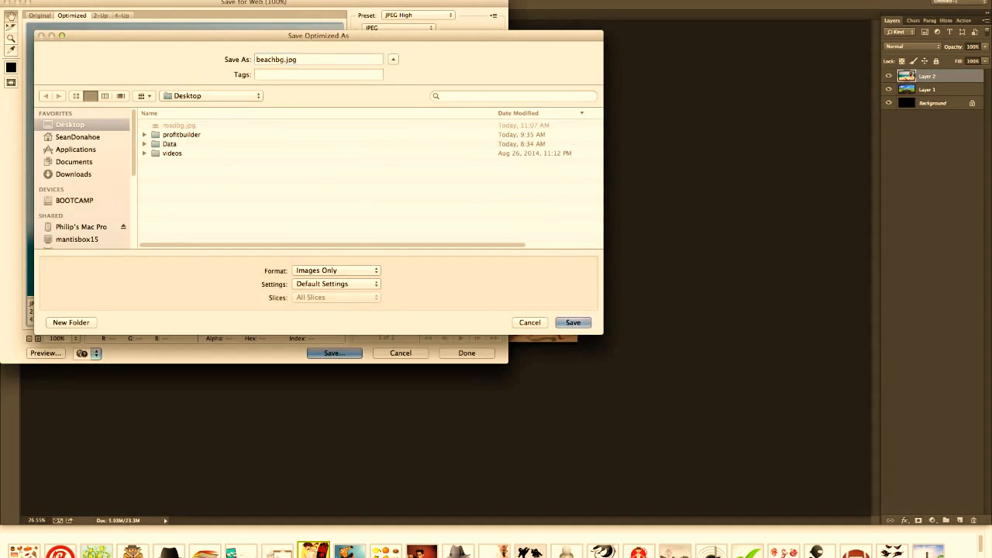
key(Return)
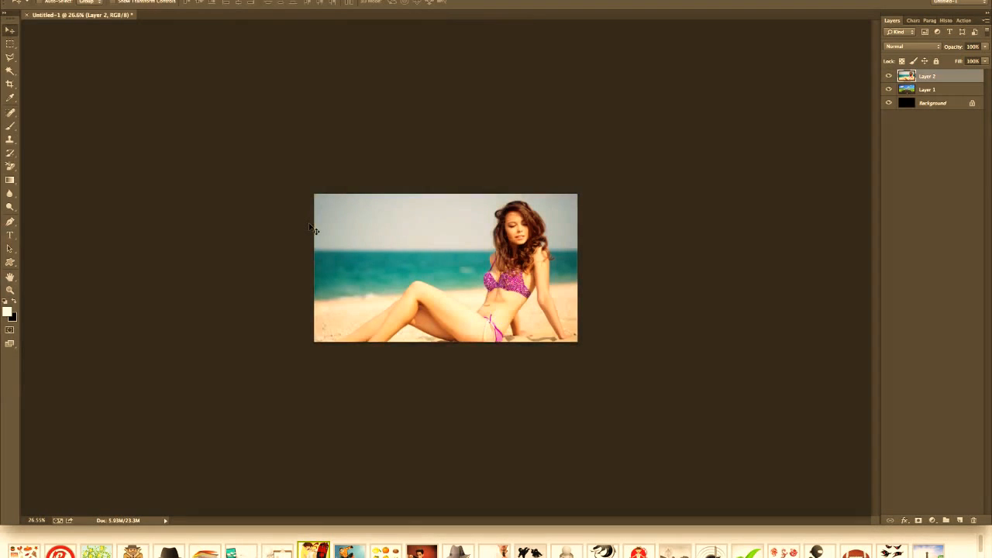
Switch back to Chrome and upload beachbg.jpg from the Desktop through the page background's image selection in the WordPress page editor.
key(ctrl+Up)
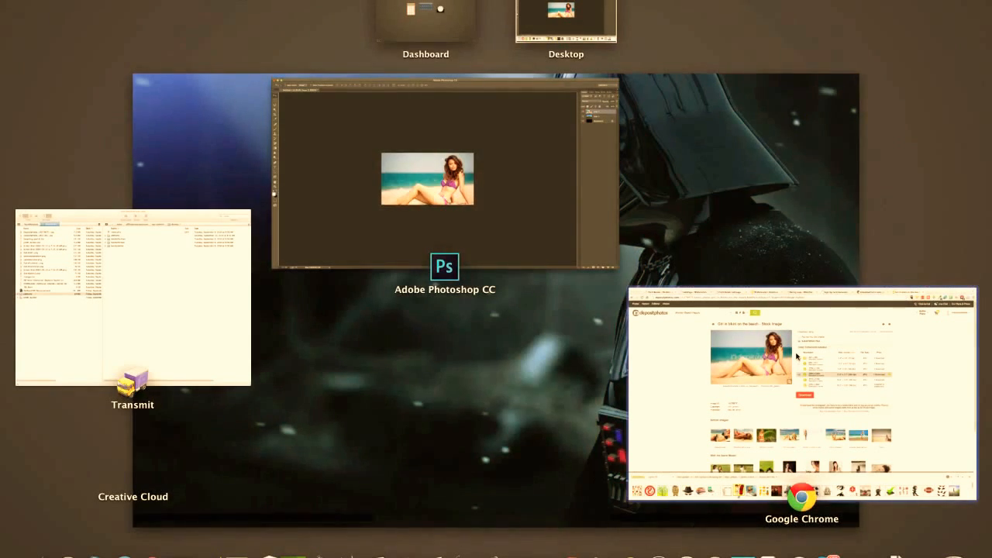
click(672, 398)
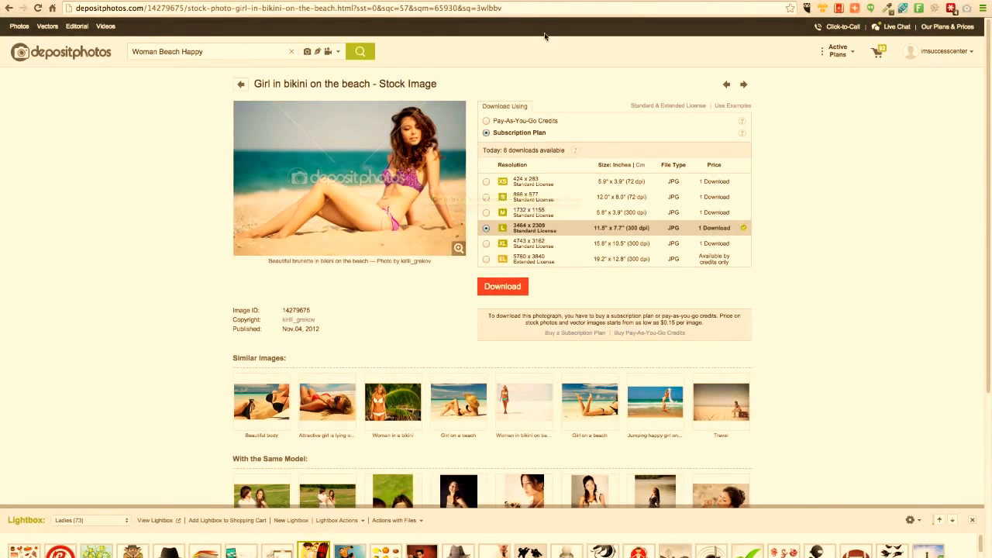
click(292, 1)
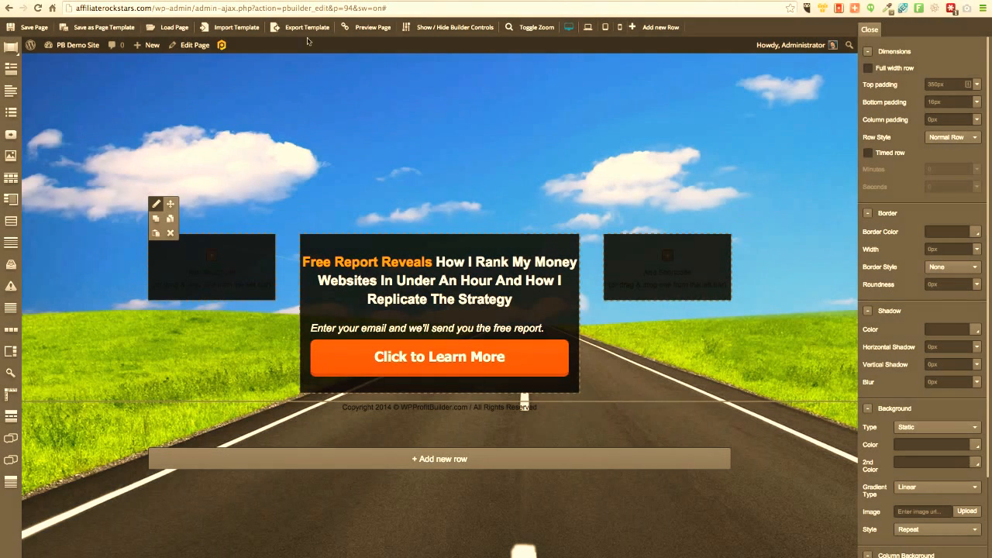
click(170, 0)
scroll(916, 464, down, 3)
scroll(916, 463, up, 1)
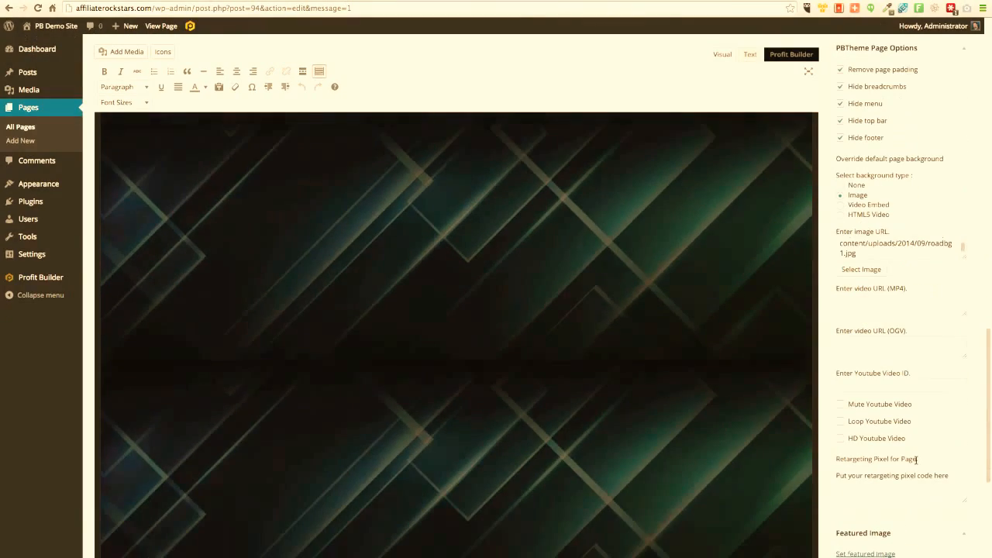
scroll(917, 464, up, 6)
scroll(914, 453, down, 5)
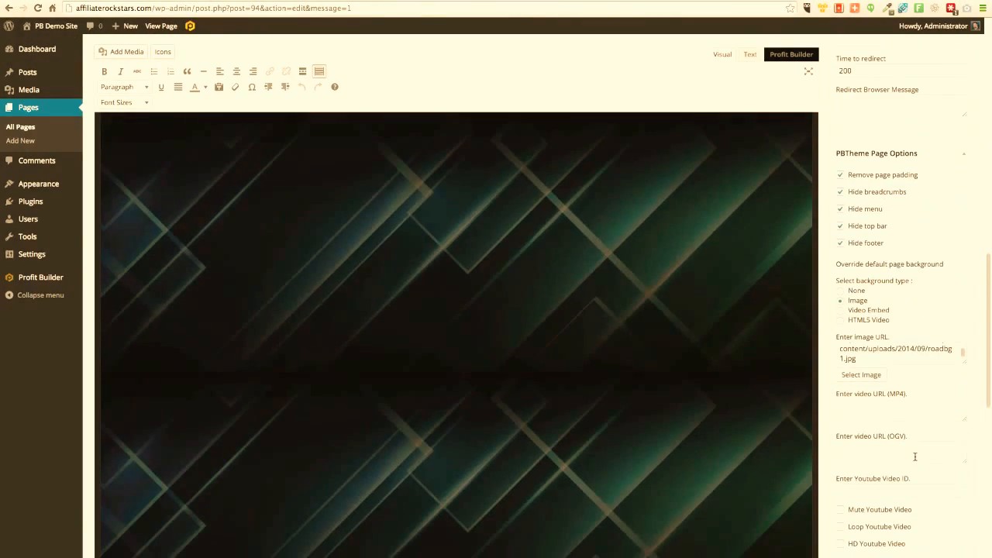
click(860, 377)
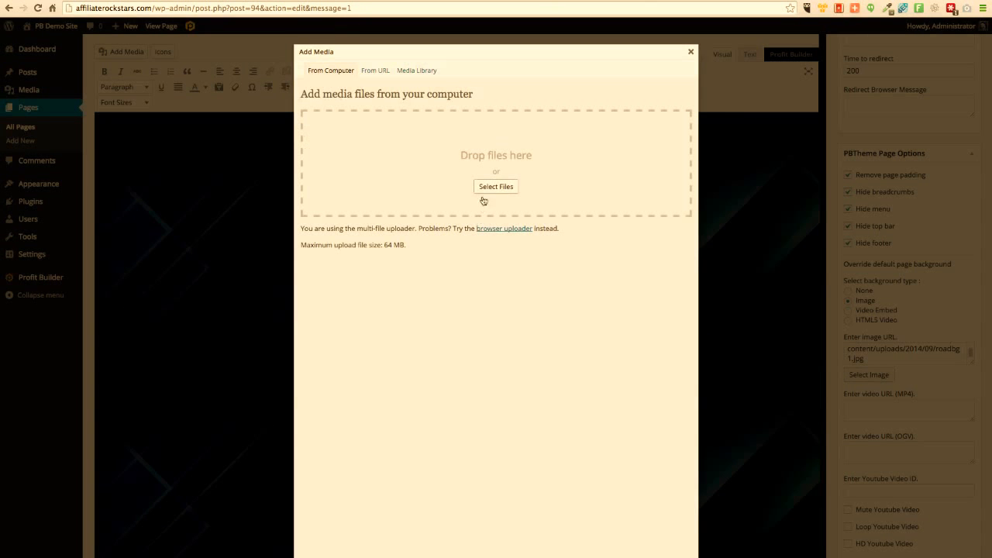
click(487, 187)
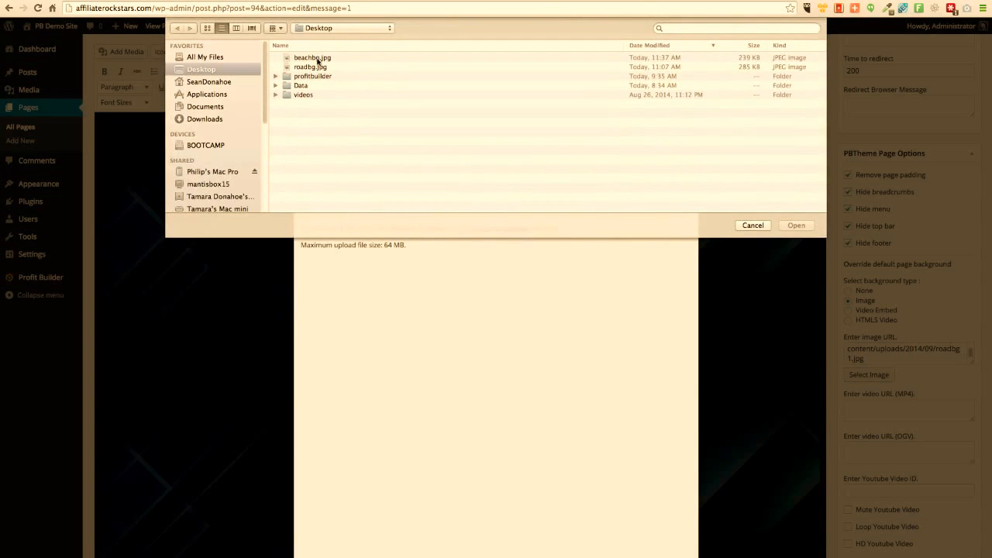
click(317, 59)
click(796, 225)
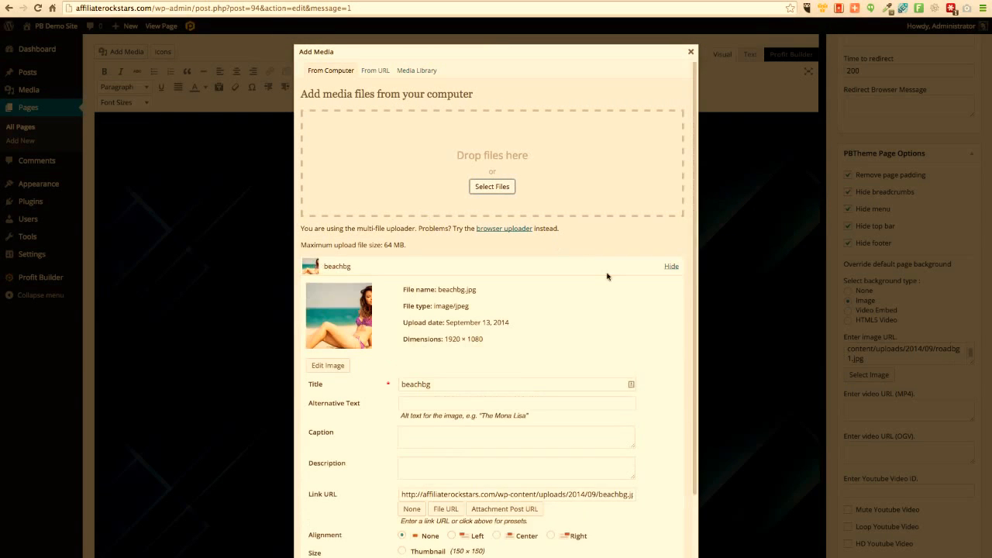
Insert beachbg.jpg at full size as the page background image and update the page.
double_click(599, 494)
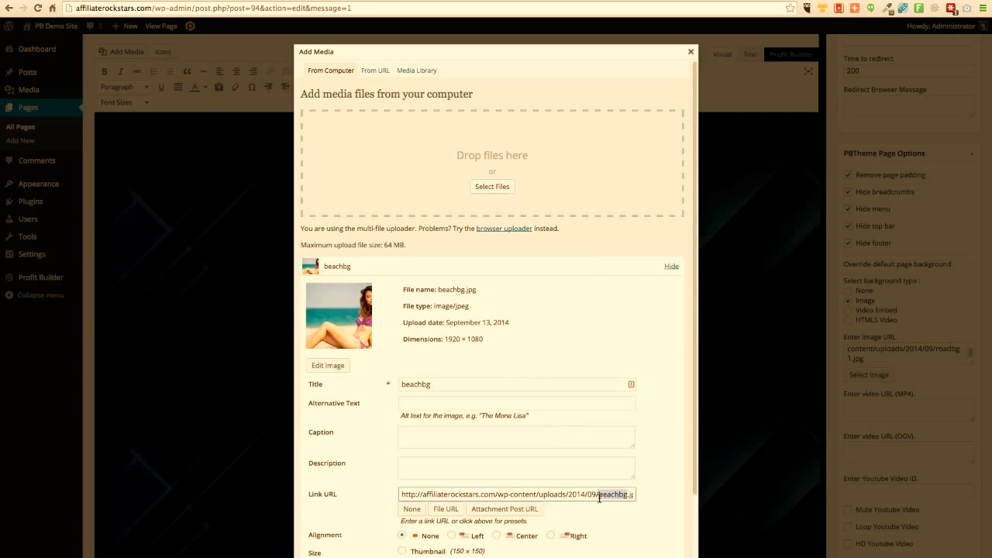
triple_click(598, 496)
click(595, 496)
triple_click(595, 496)
scroll(670, 509, down, 3)
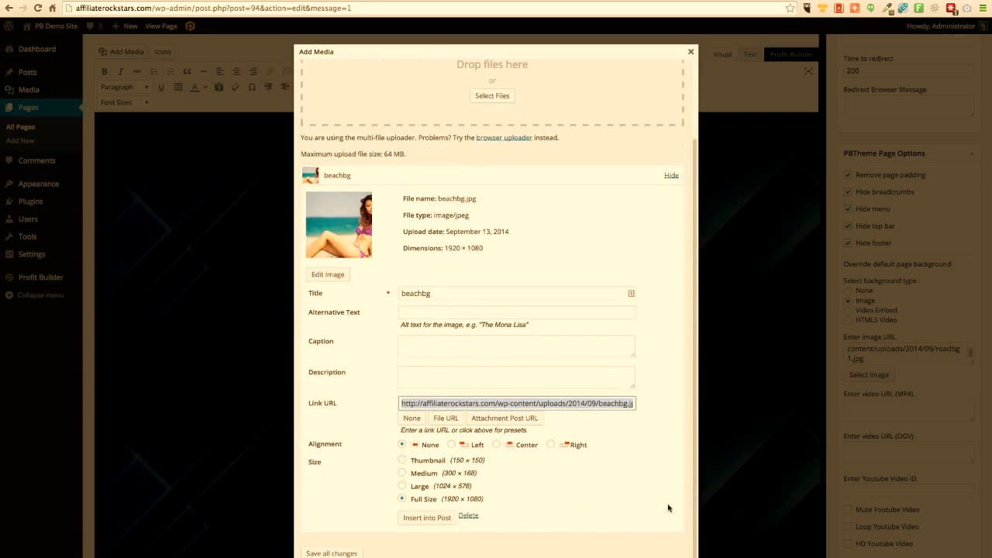
click(422, 518)
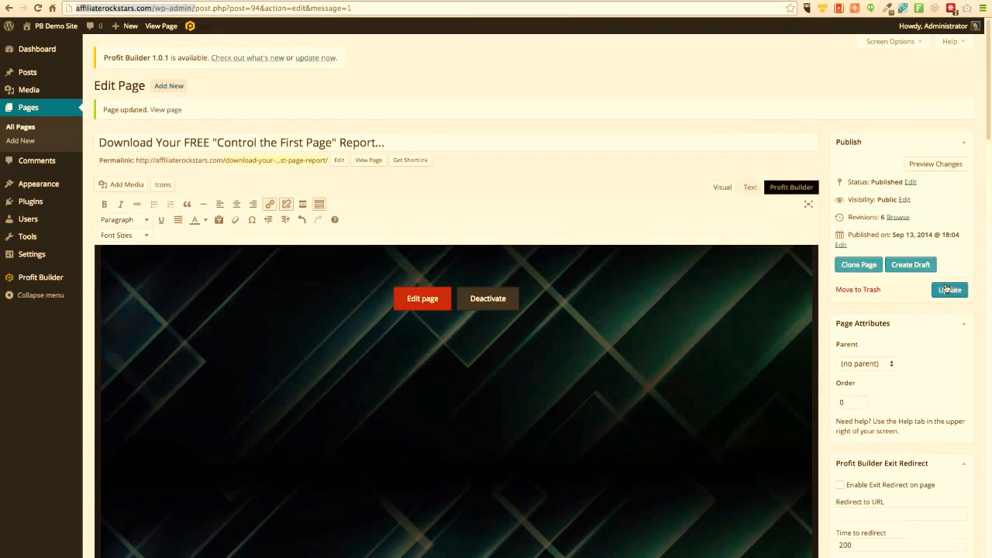
click(949, 289)
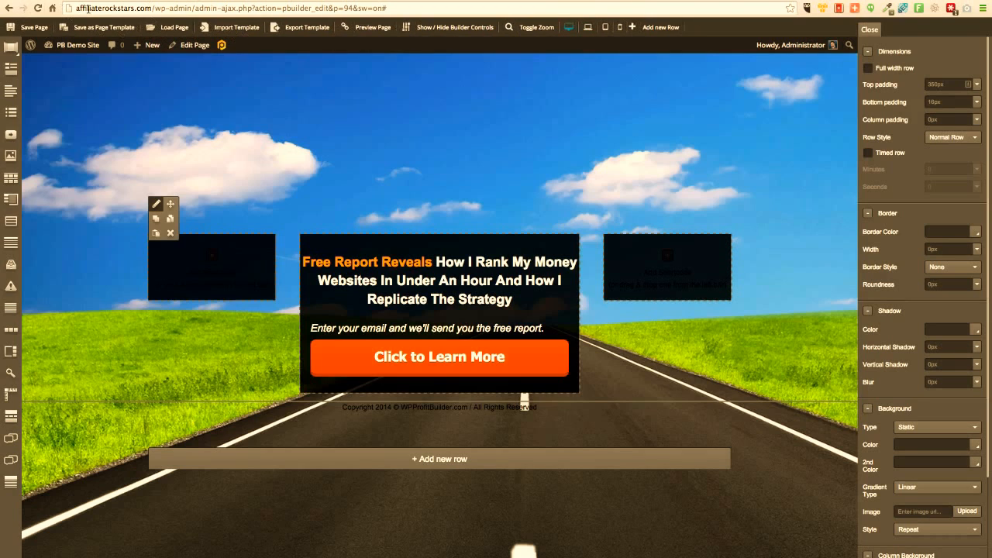
Reload the builder and change the headline to "Free Report Reveals How You Can Lose 10 Pounds in 10 Days with out Dangerous Crash Diets...".
click(38, 8)
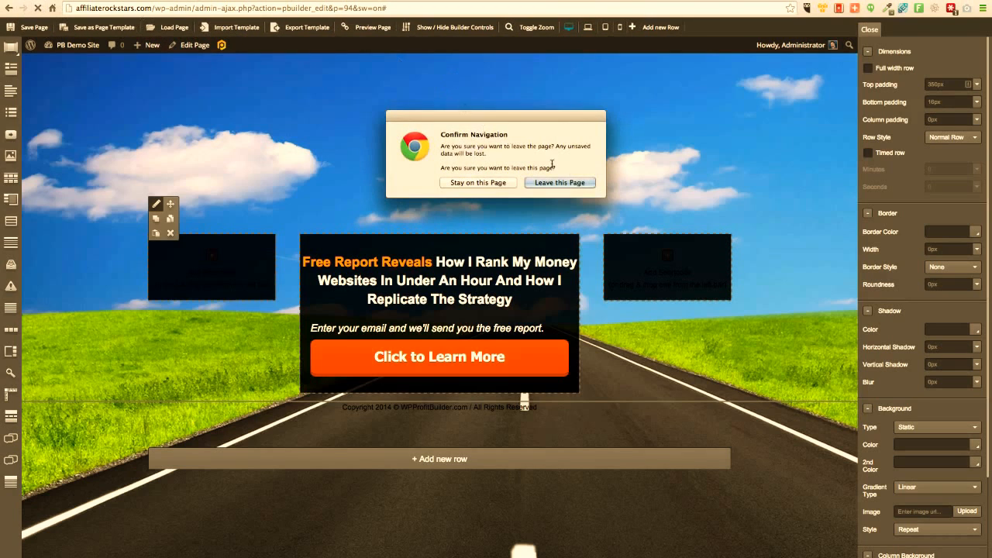
click(572, 183)
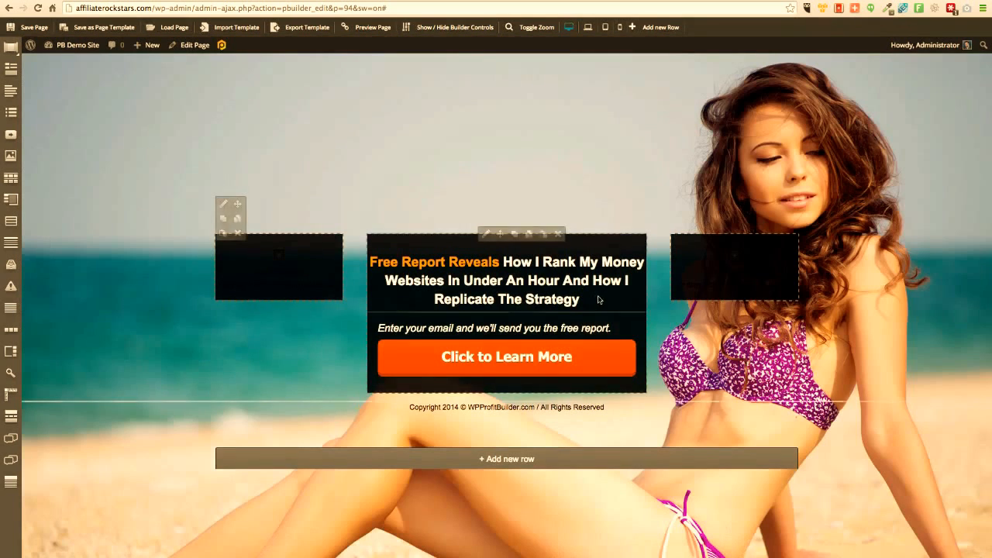
click(485, 233)
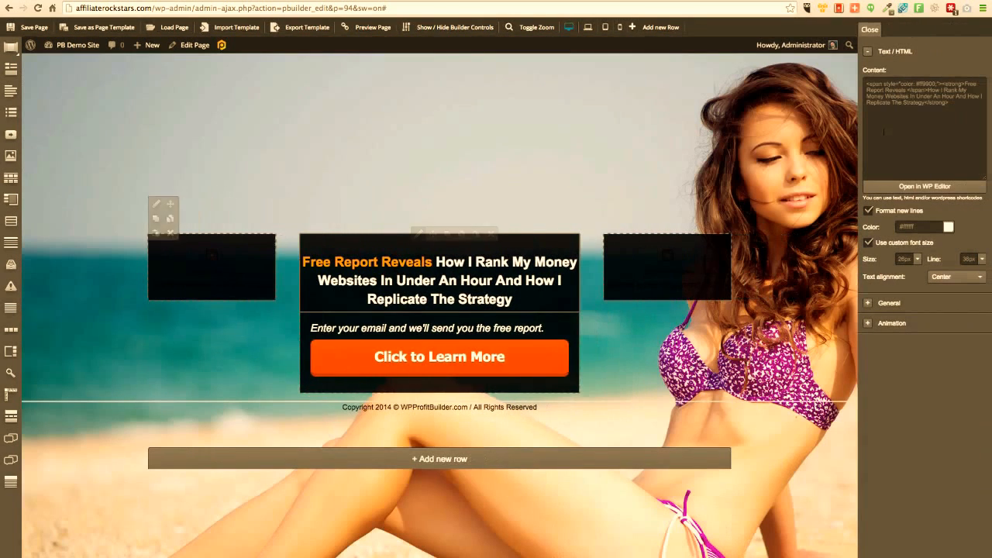
click(899, 190)
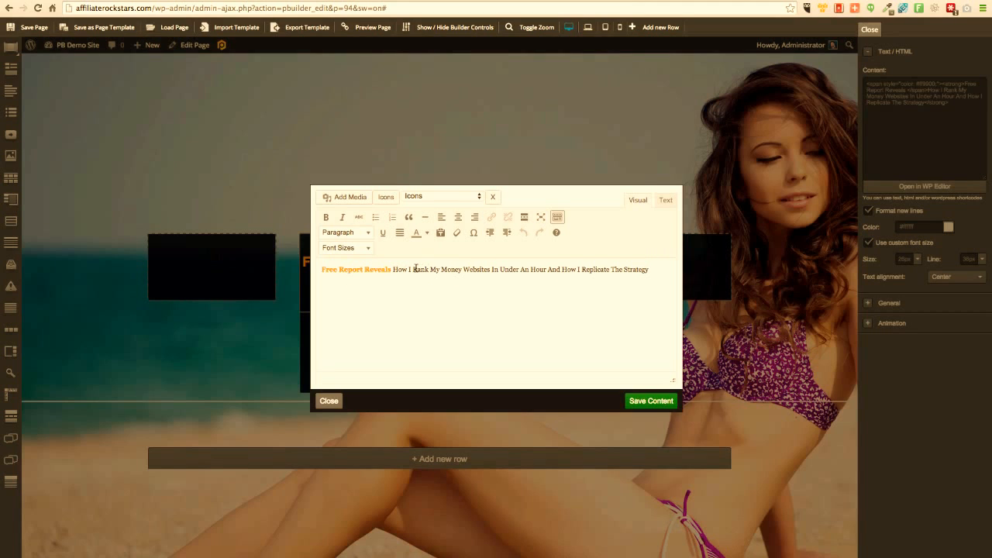
drag(409, 269, 648, 269)
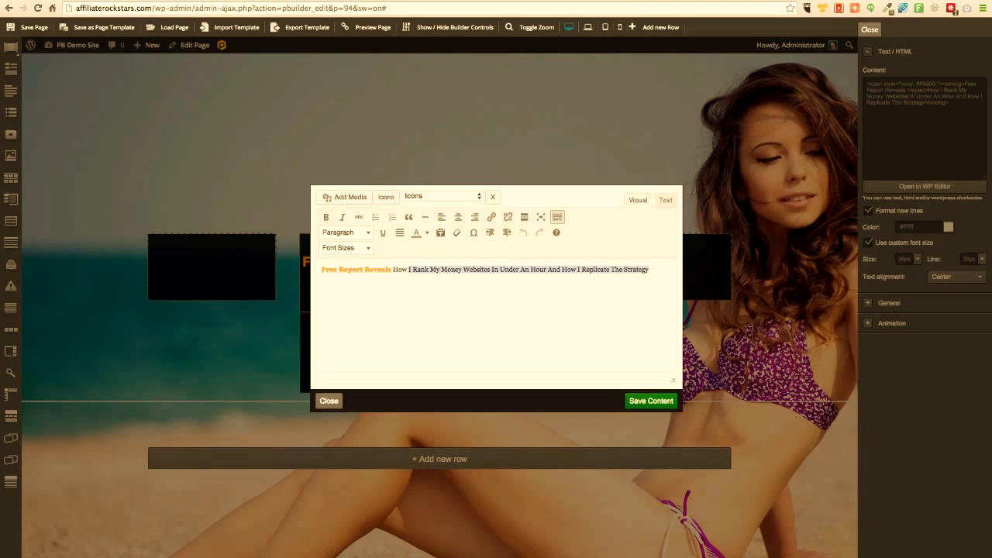
text(You )
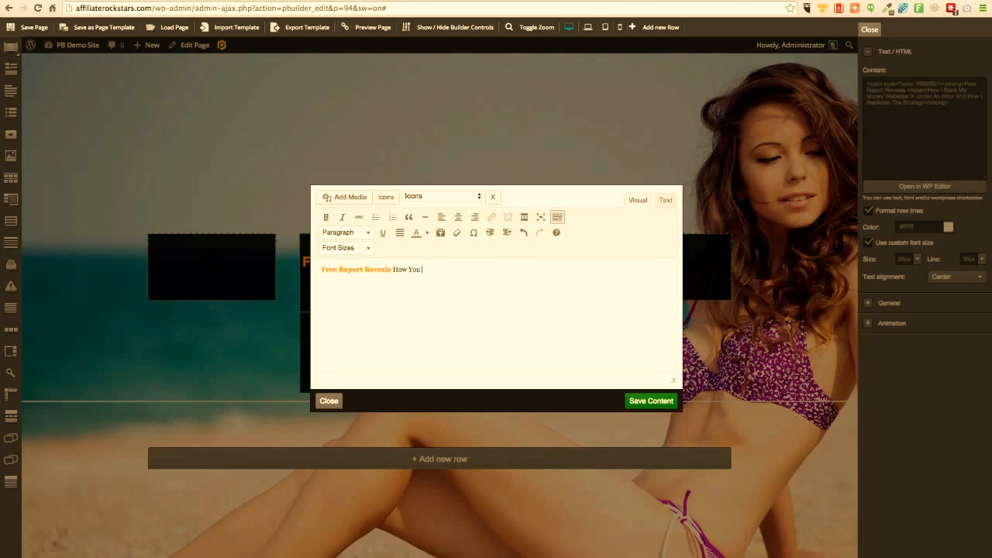
text(can I)
text(ose)
text( 10 Pounds in 10 )
text(Days)
text( with out Dange)
text(rous Crash Diets...)
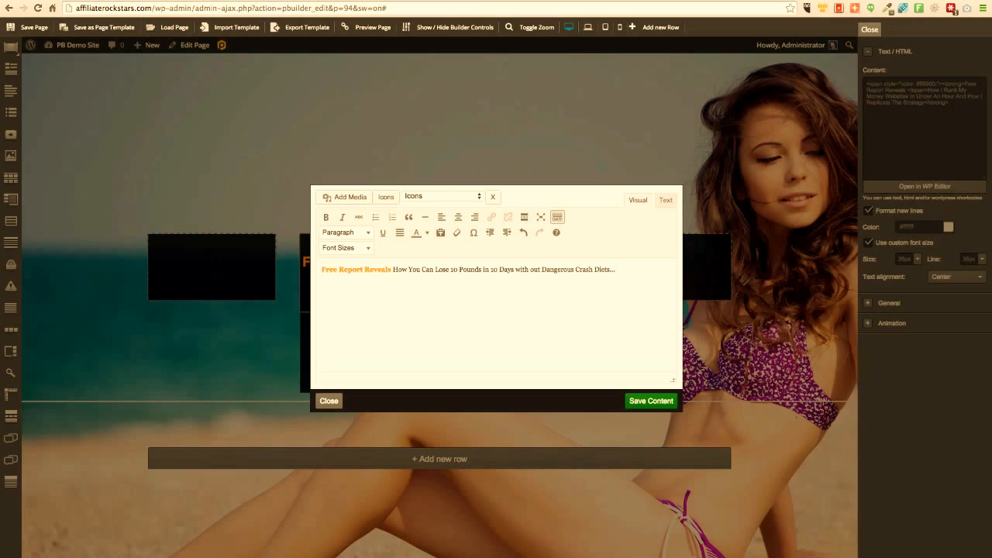
click(652, 401)
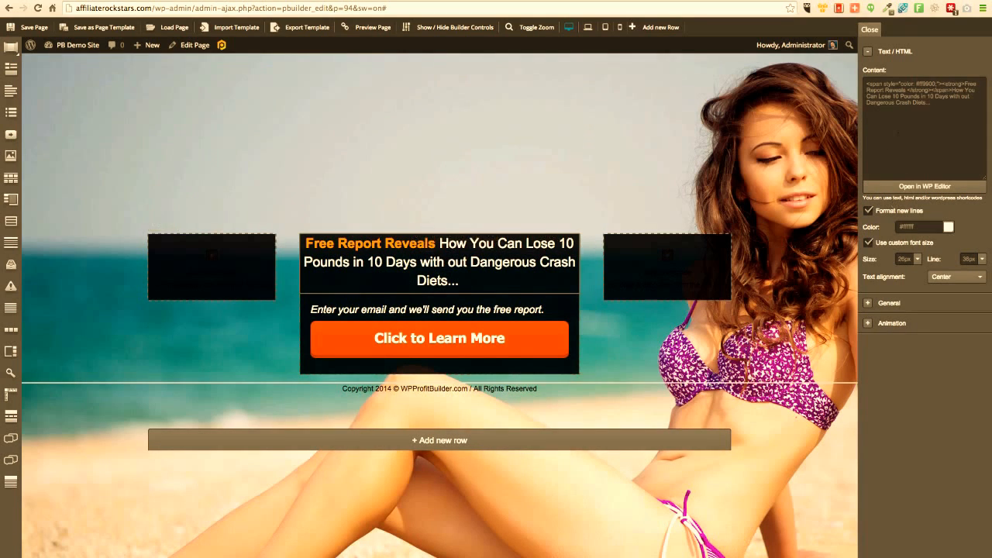
Insert a blank line above the headline text in the WP editor and save the content.
click(943, 138)
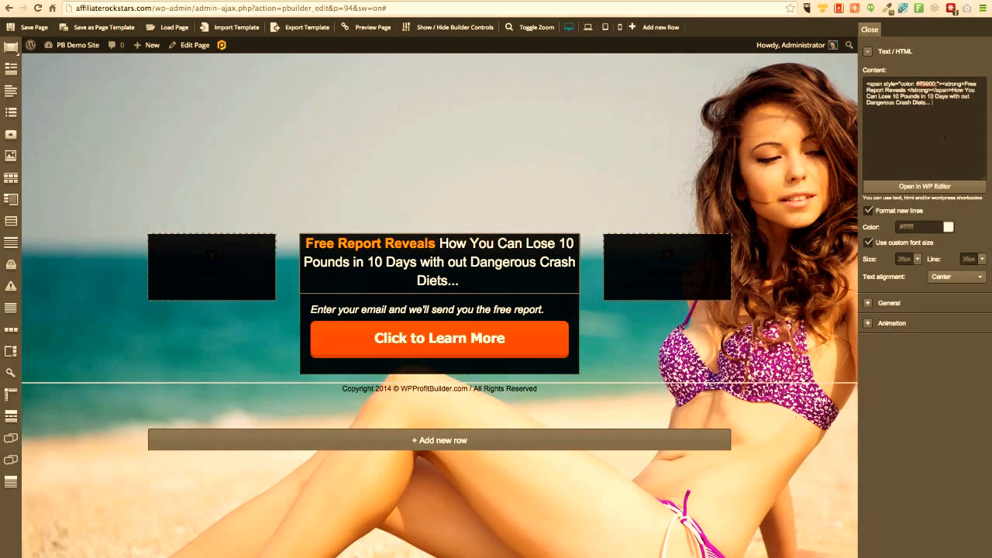
click(932, 187)
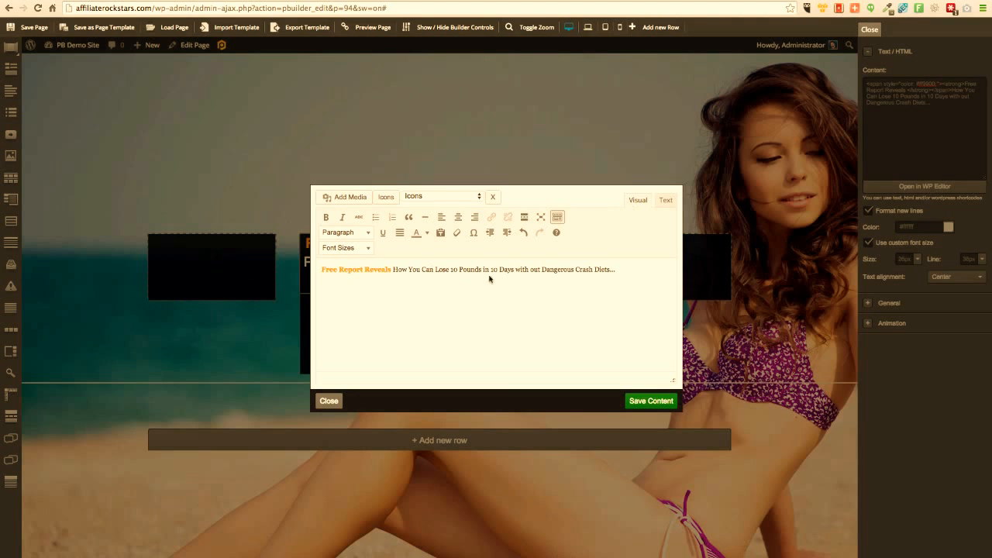
click(320, 270)
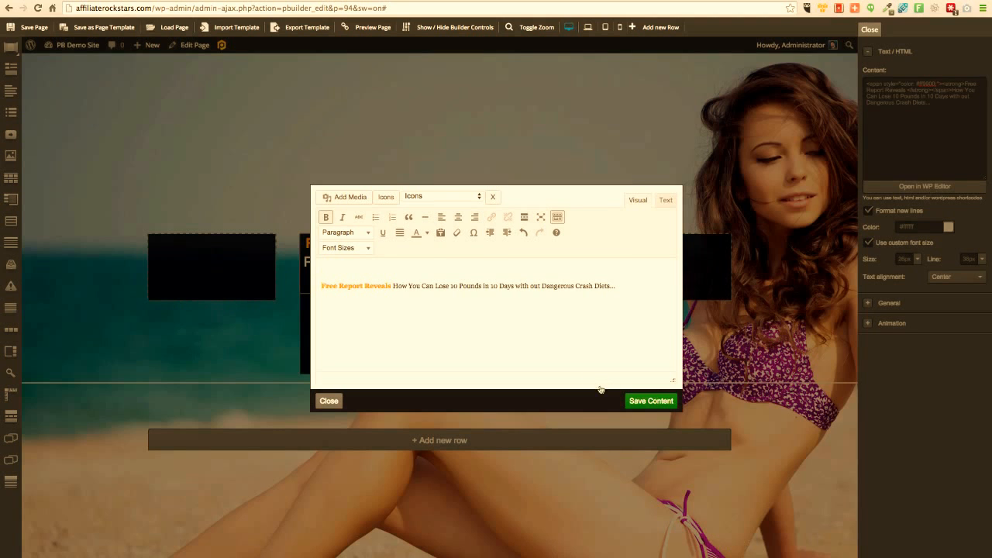
click(651, 401)
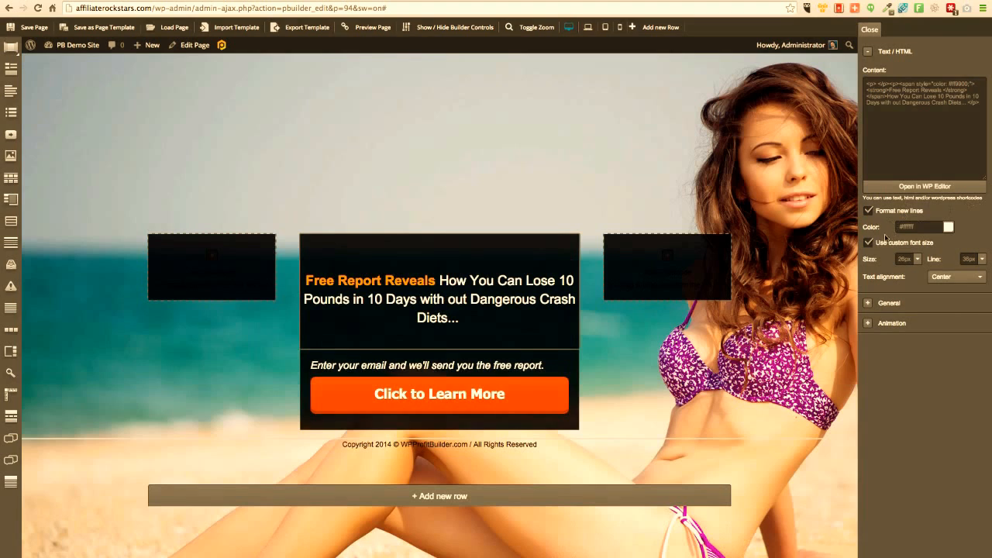
Set the headline's font size to 42px and replace the paragraph tags in its content with a leading <BR>.
click(918, 259)
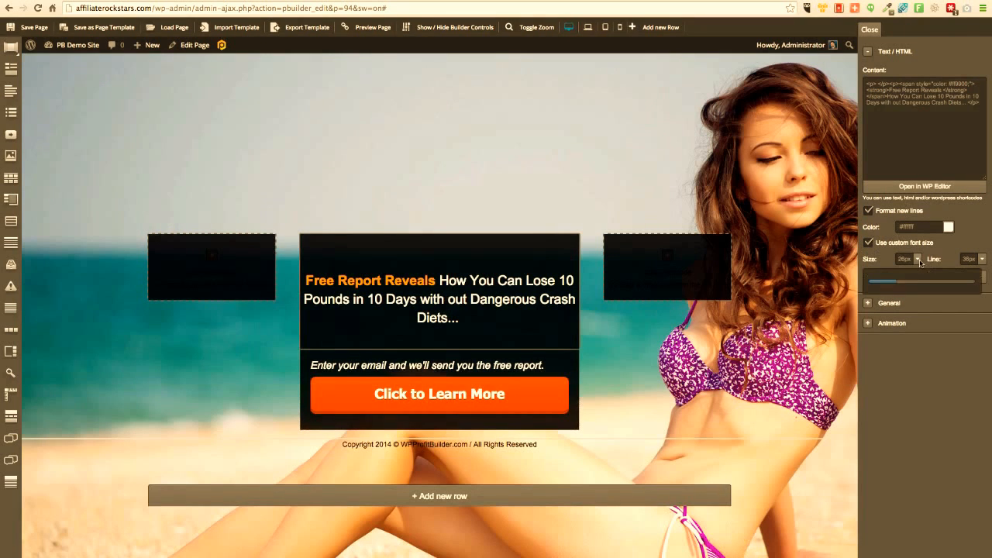
drag(903, 281, 914, 284)
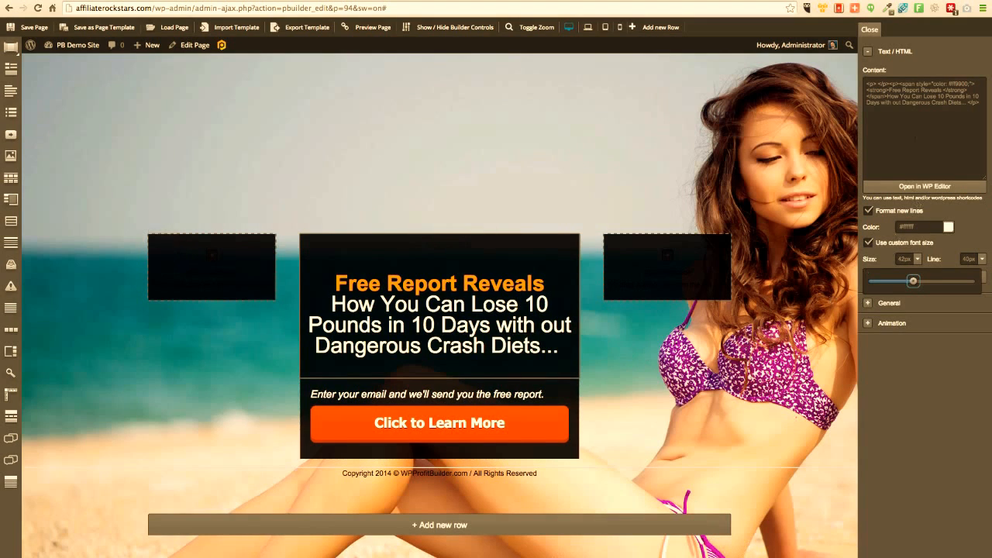
click(920, 130)
drag(898, 83, 871, 83)
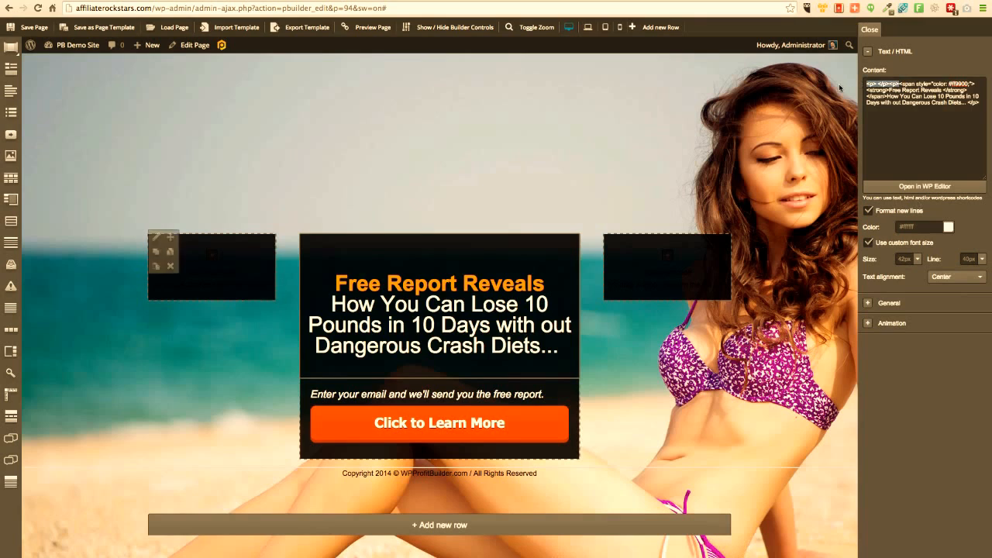
key(BackSpace)
drag(944, 103, 931, 102)
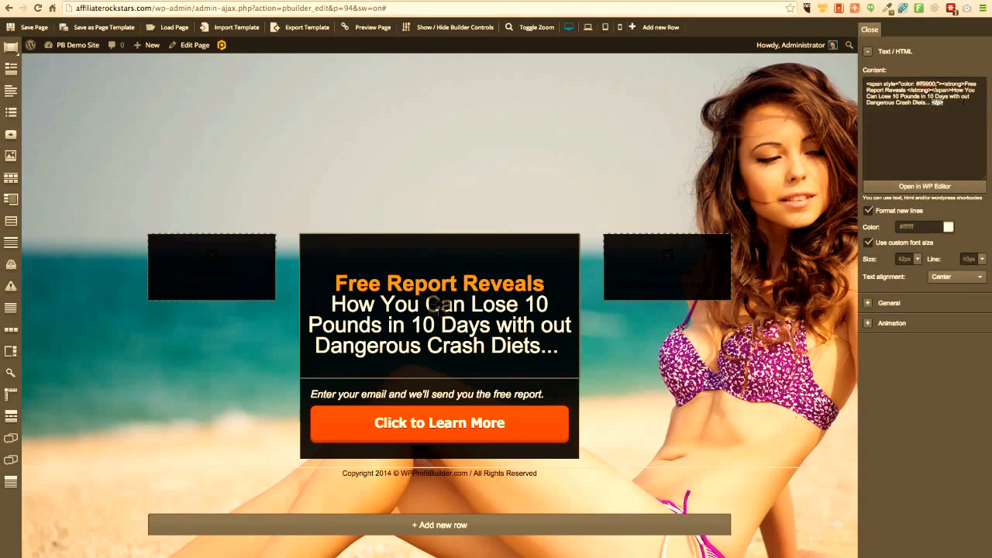
key(BackSpace)
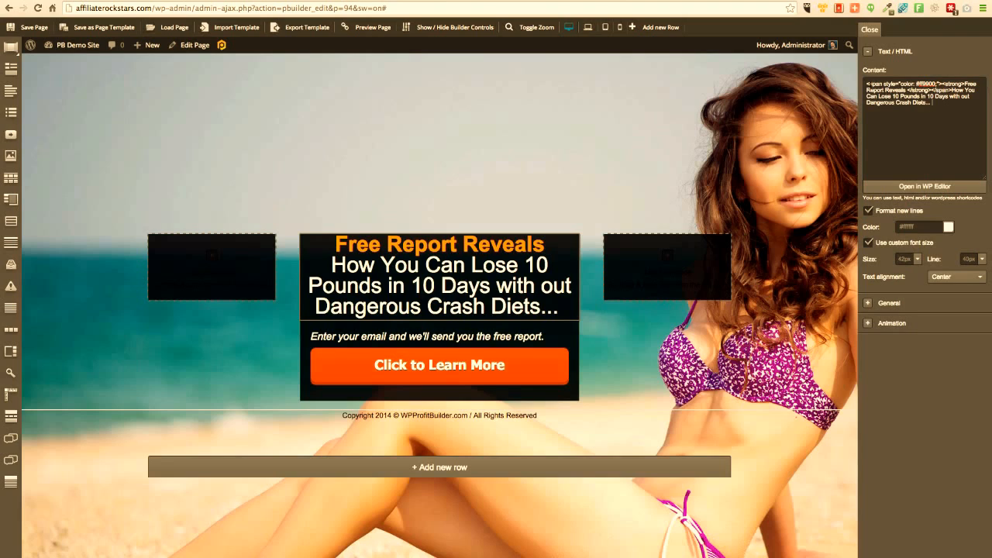
text(<BR>)
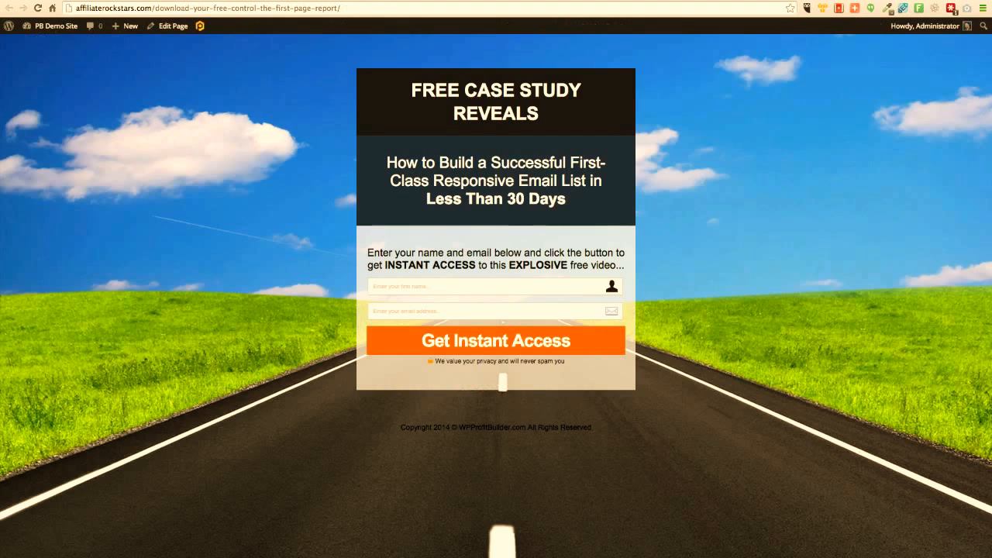
Reload the published squeeze page to check the new design and try its Click to Learn More button.
click(37, 8)
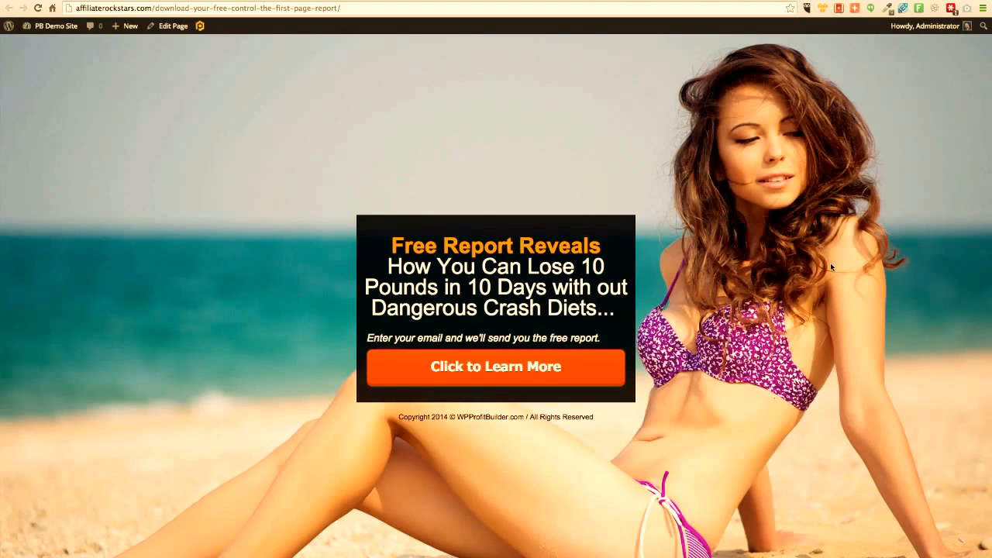
click(544, 366)
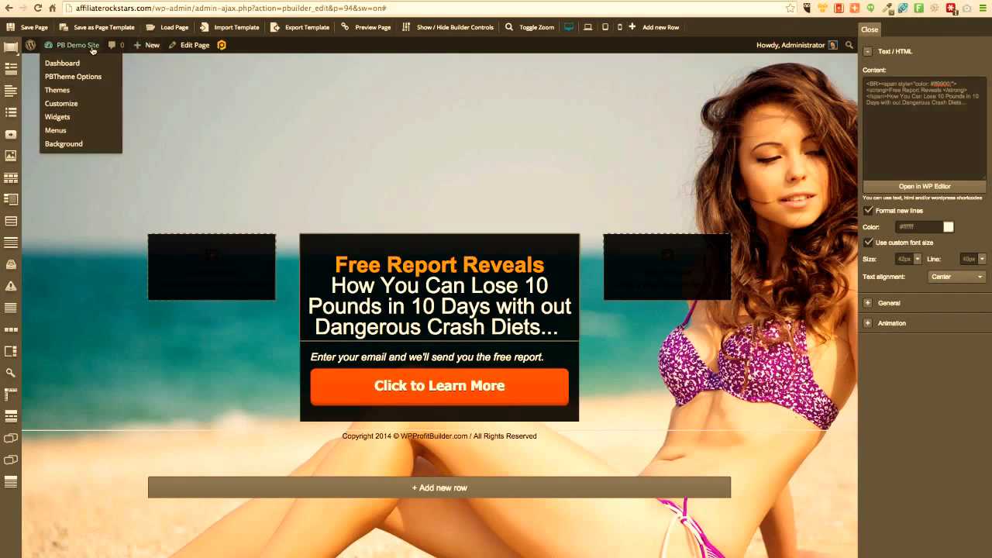
Load the "FB Giveaway Page - Presenta" template into the page in the builder.
mouse_move(191, 45)
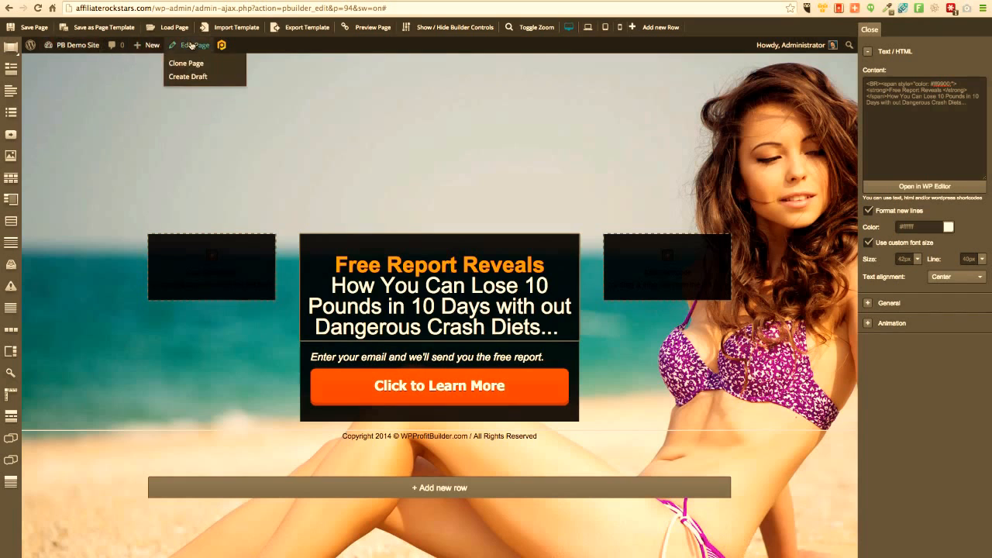
click(179, 28)
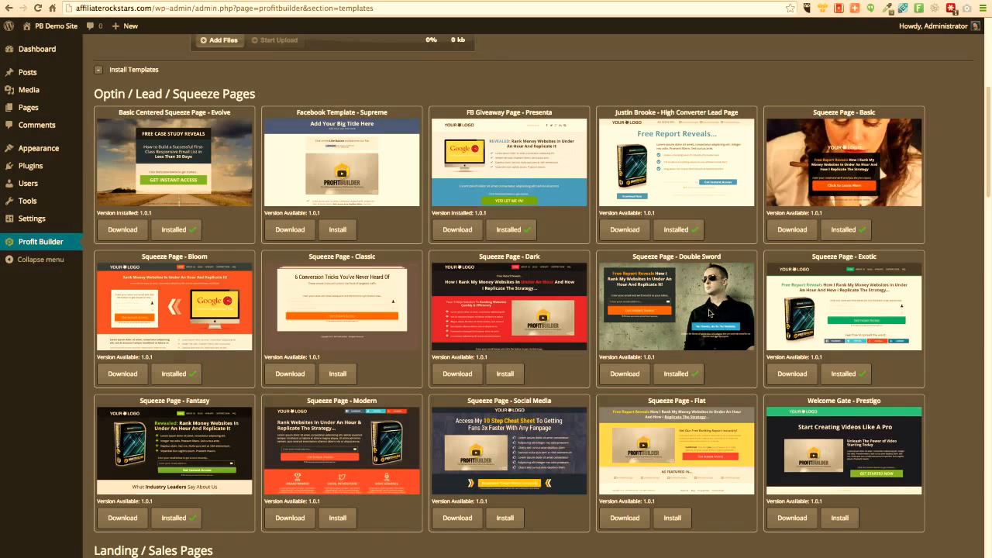
scroll(710, 311, down, 1)
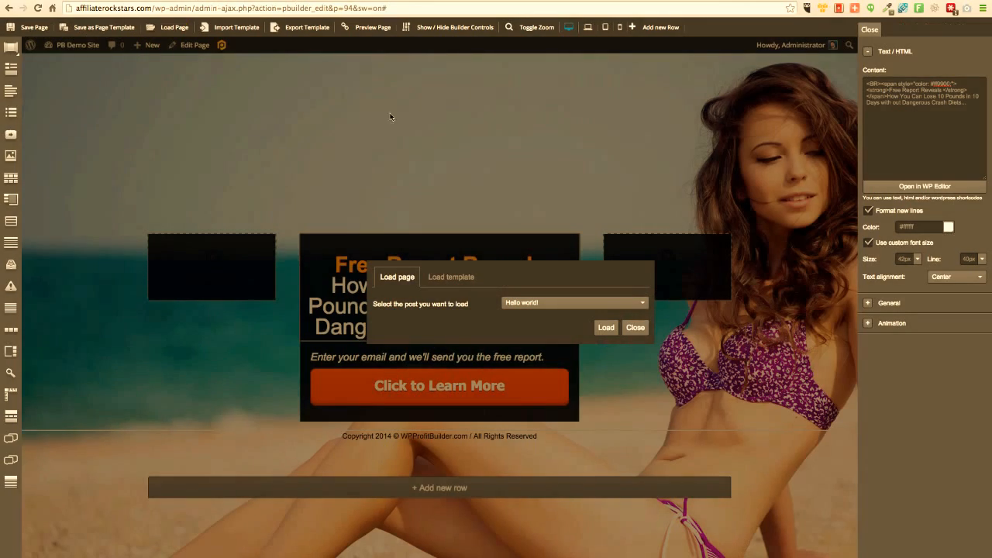
click(530, 303)
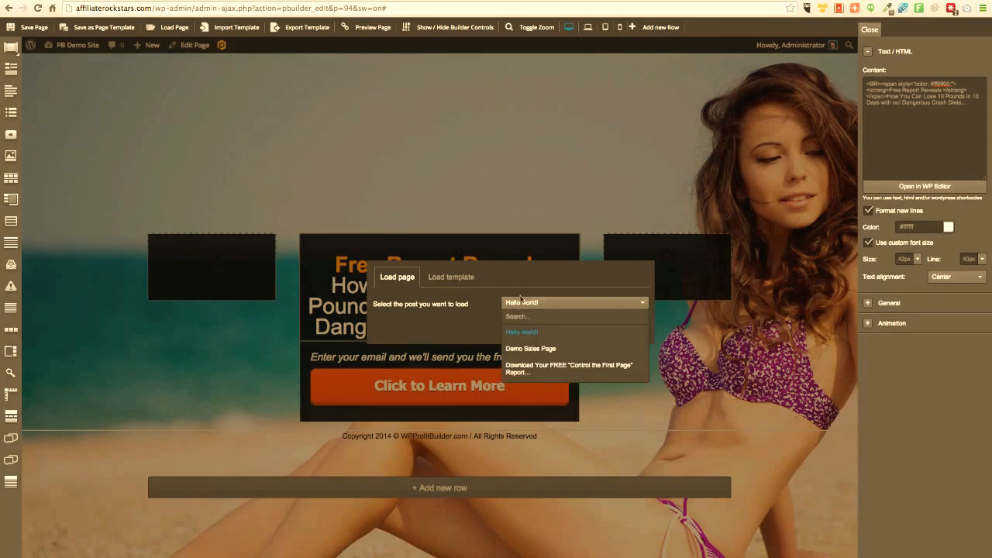
click(451, 277)
click(544, 305)
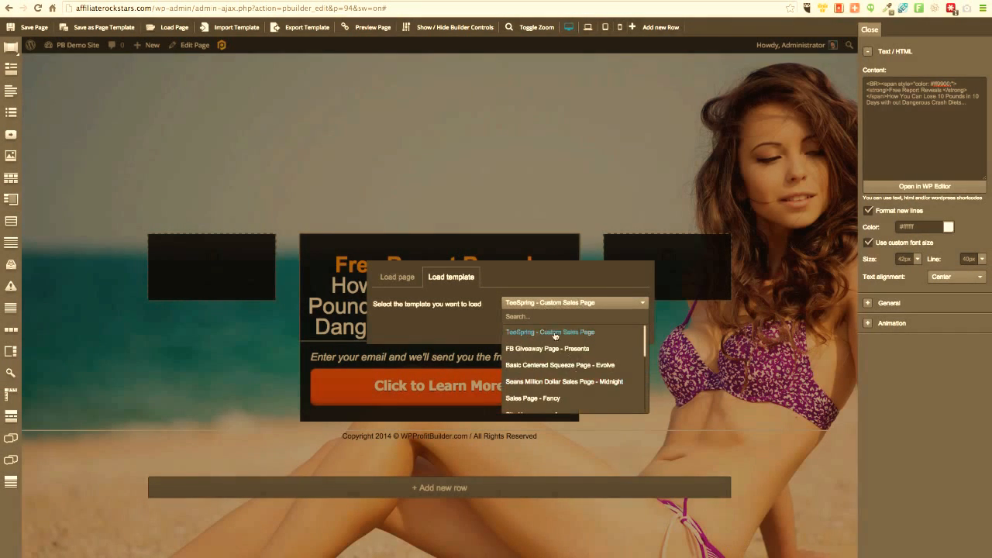
click(544, 349)
click(604, 328)
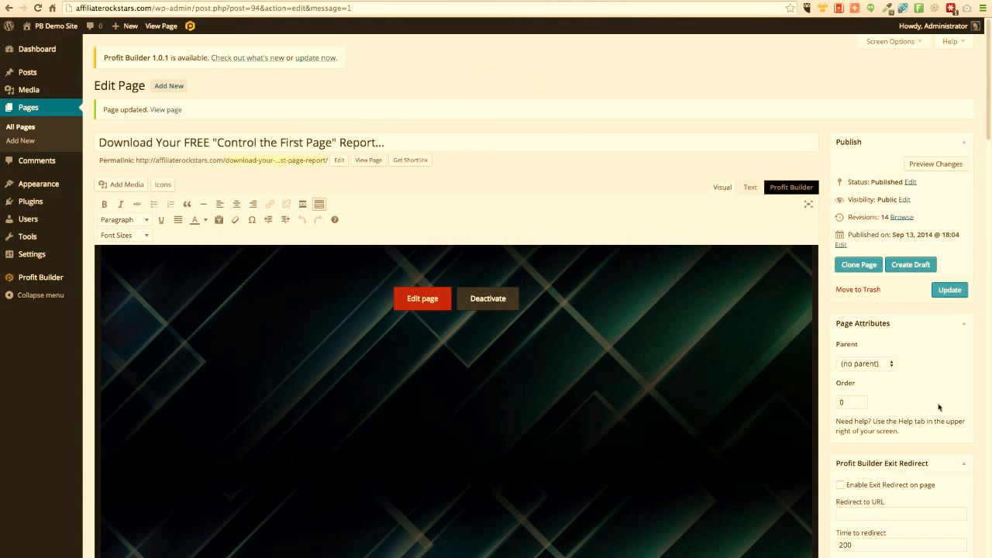
Clear the page background's image URL, set the background type to None, and update the page in the WordPress page editor.
scroll(940, 401, down, 3)
click(889, 243)
key(super+a)
key(BackSpace)
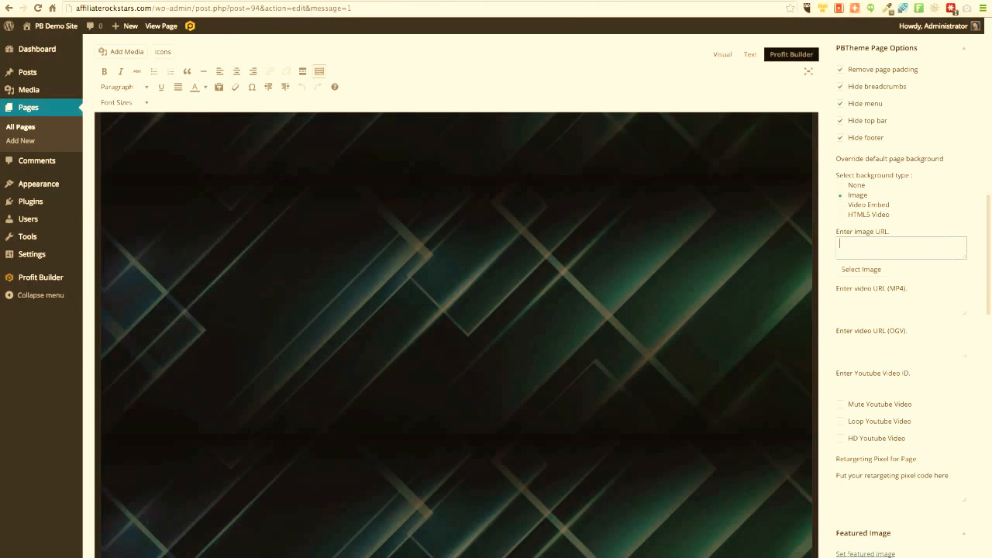
click(839, 186)
scroll(948, 233, up, 3)
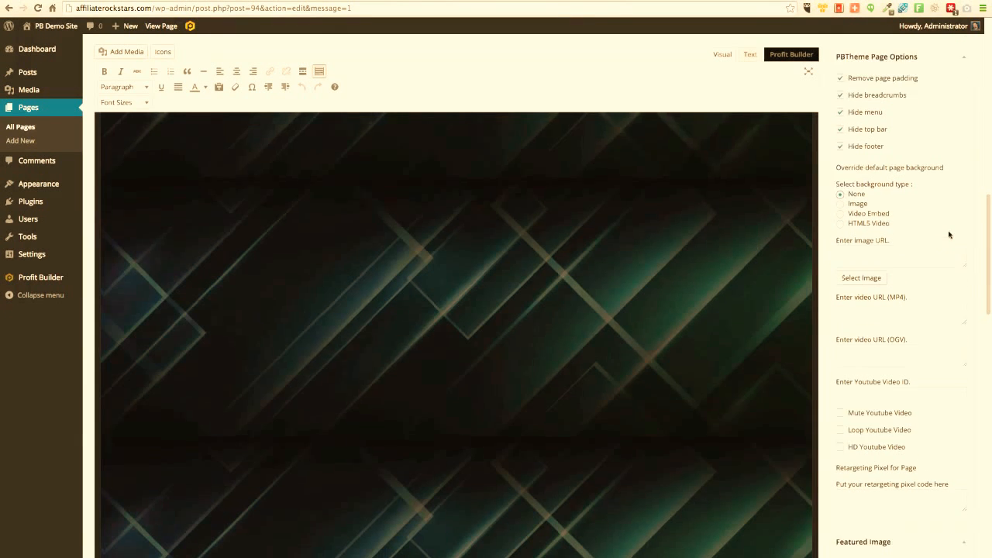
click(950, 291)
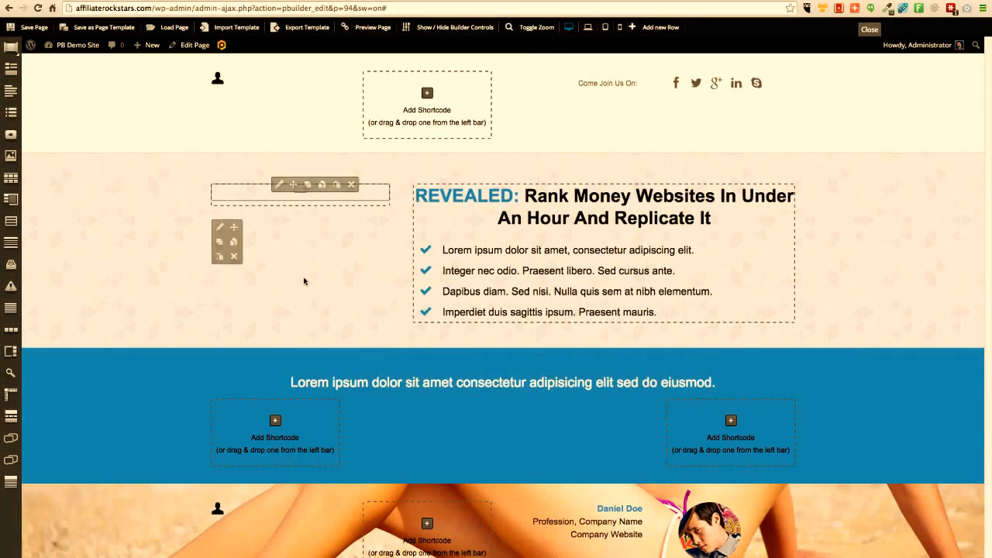
Delete the empty element beside the REVEALED headline and add an Optin form from the Advanced shortcode group in its place.
click(351, 184)
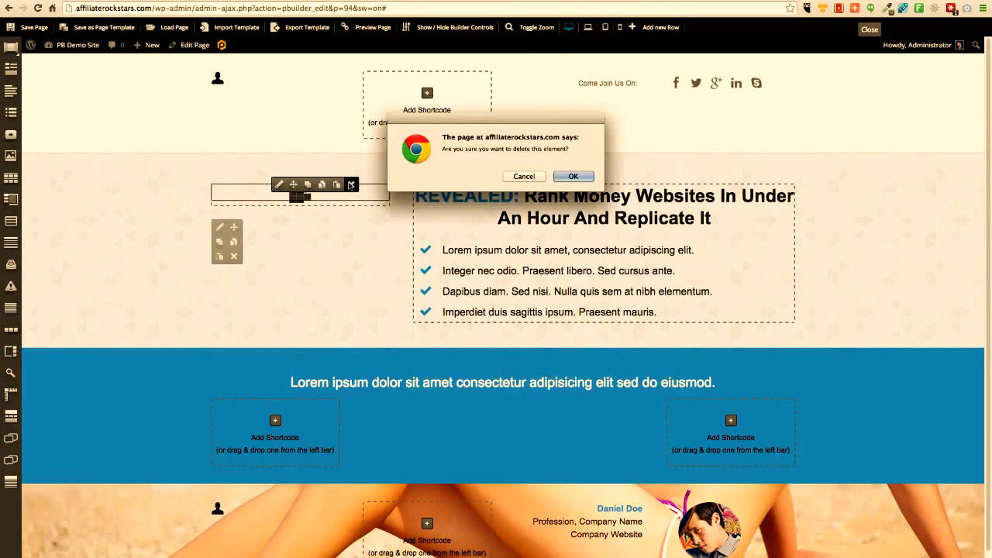
click(569, 176)
click(300, 206)
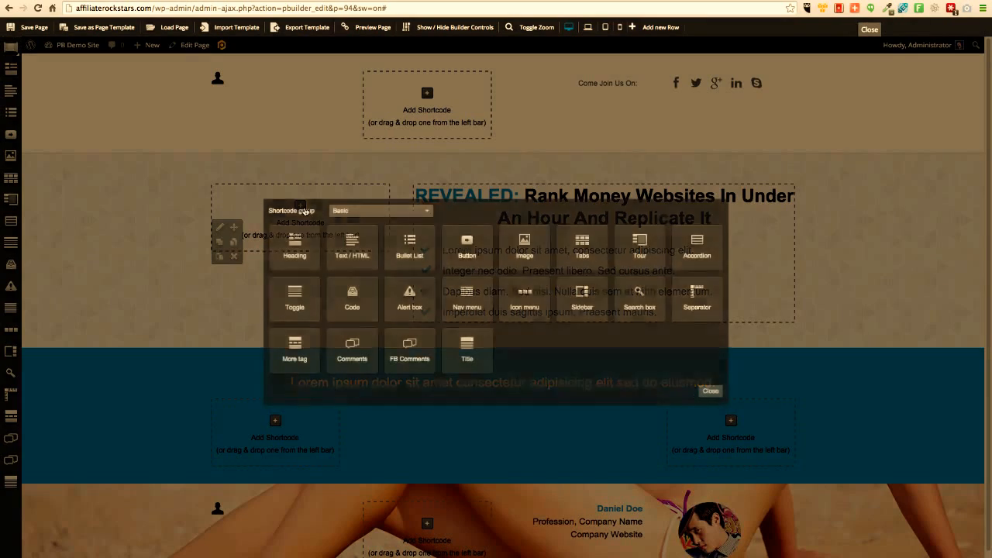
click(365, 211)
click(355, 276)
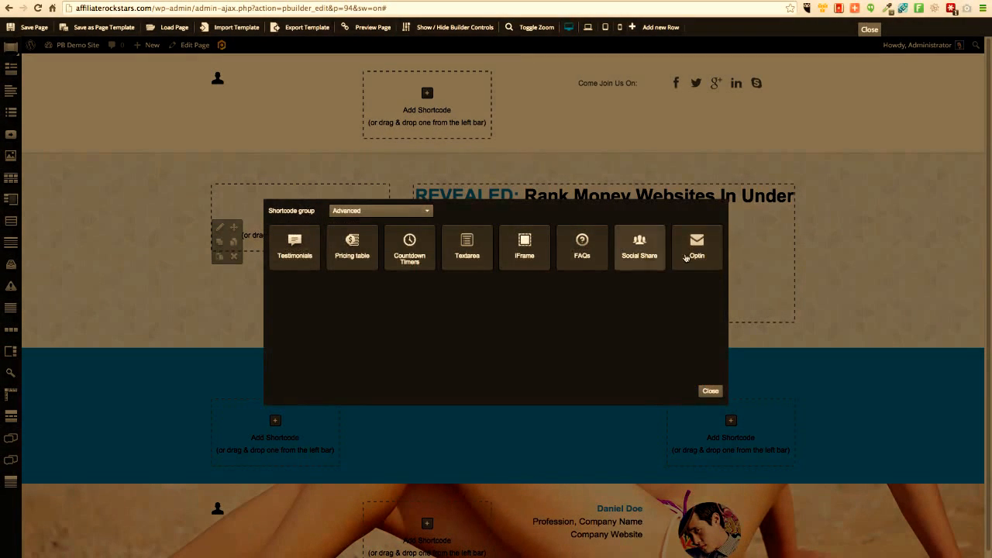
click(696, 247)
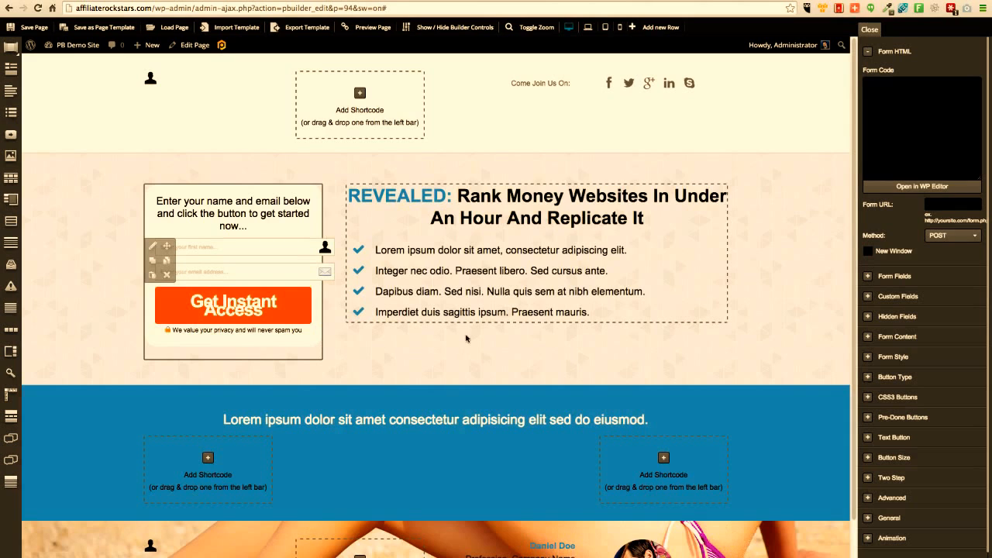
scroll(557, 375, down, 2)
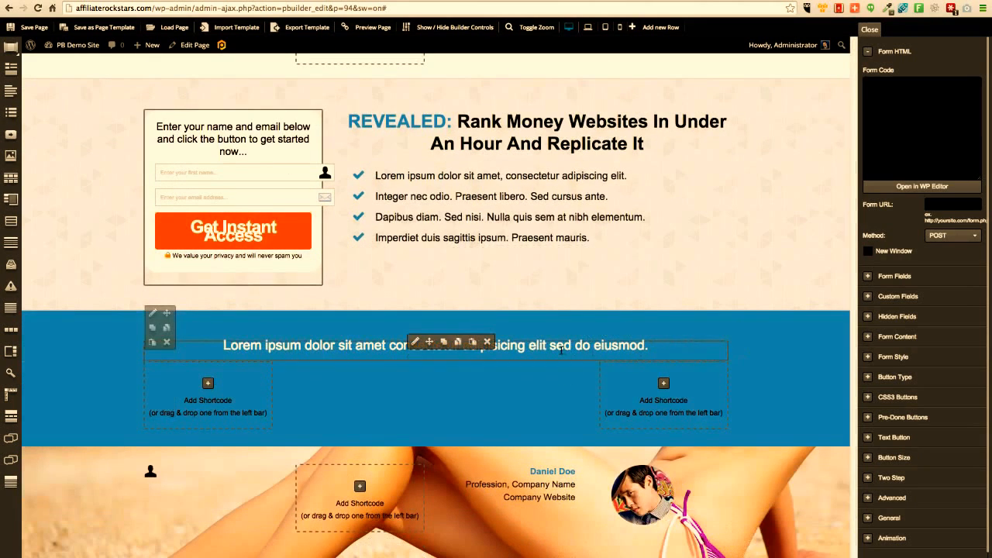
scroll(560, 349, up, 2)
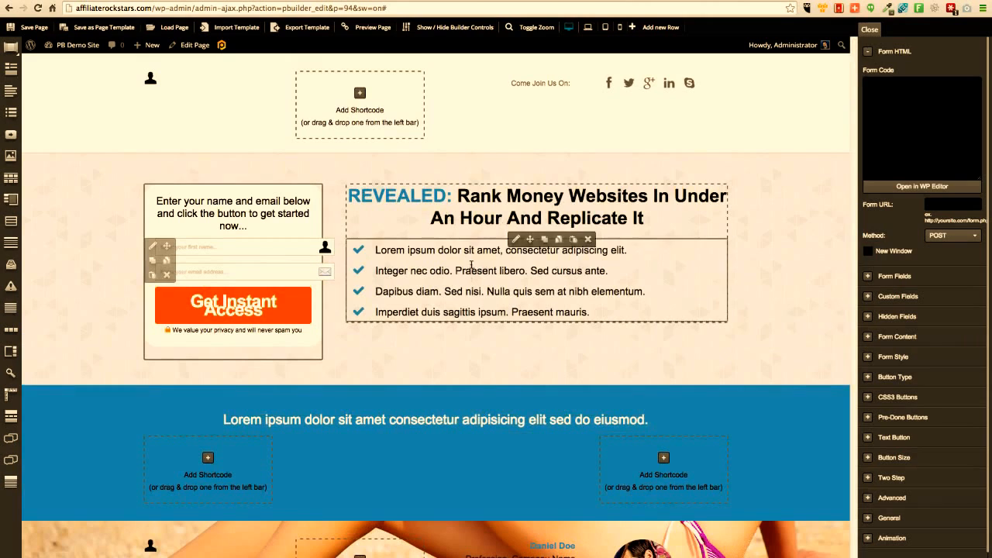
Save the page and reload it in the builder, leaving the current editing session.
click(41, 29)
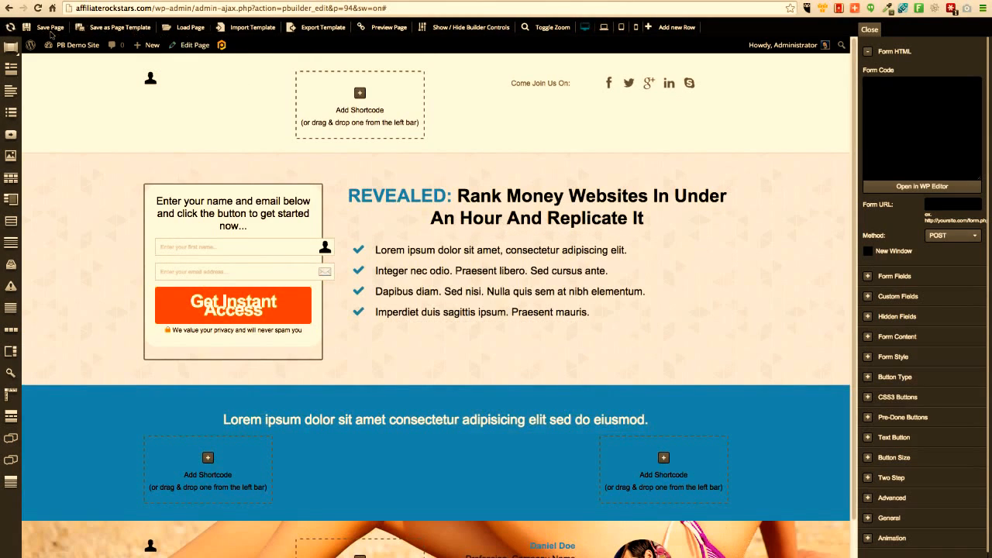
click(37, 8)
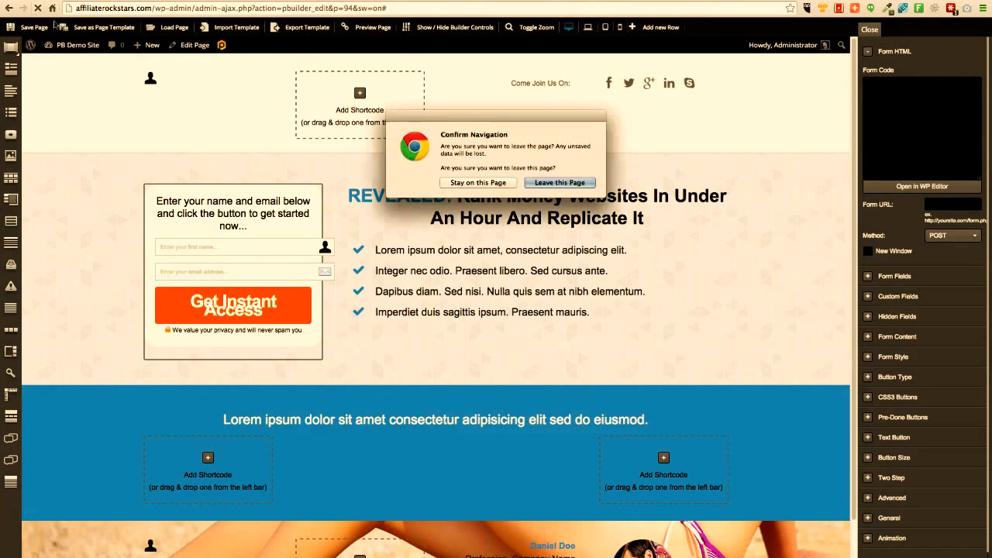
click(551, 186)
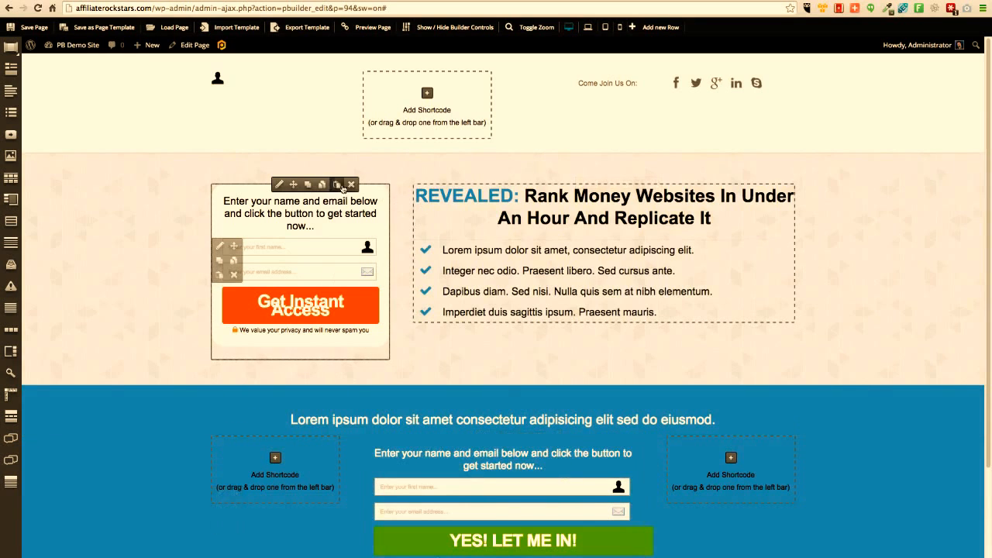
Delete the opt-in form beside the REVEALED headline and the YES! LET ME IN! form in the blue section.
click(351, 185)
click(573, 177)
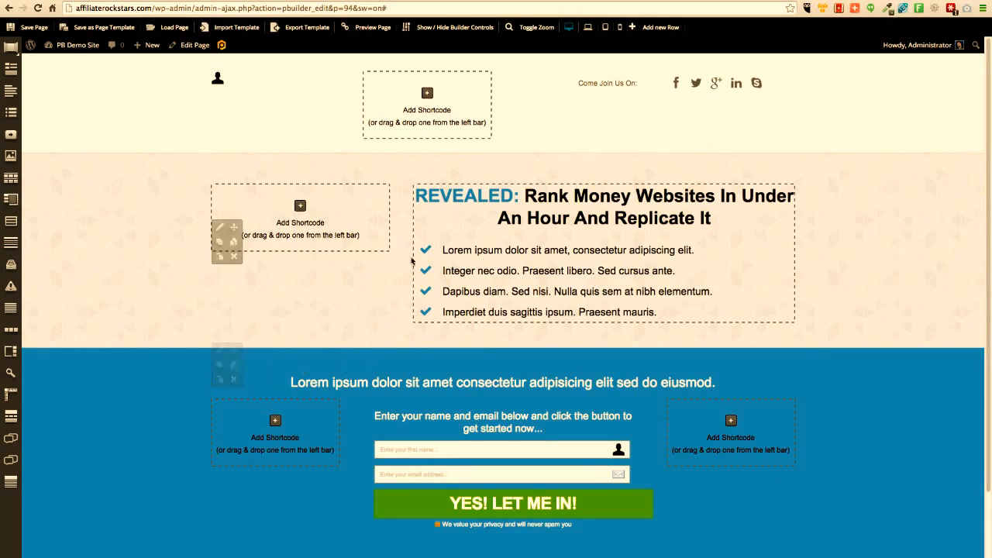
scroll(503, 322, down, 3)
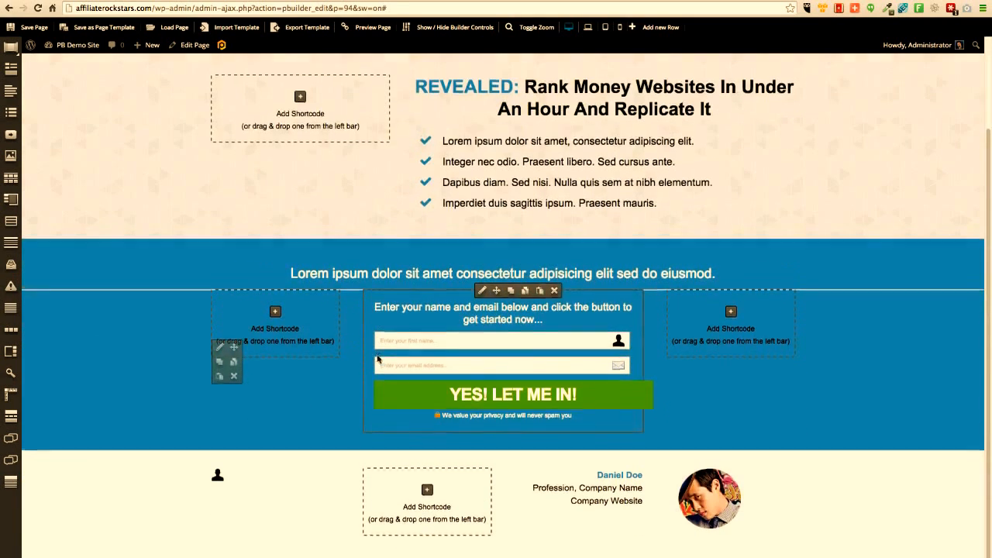
scroll(297, 186, up, 3)
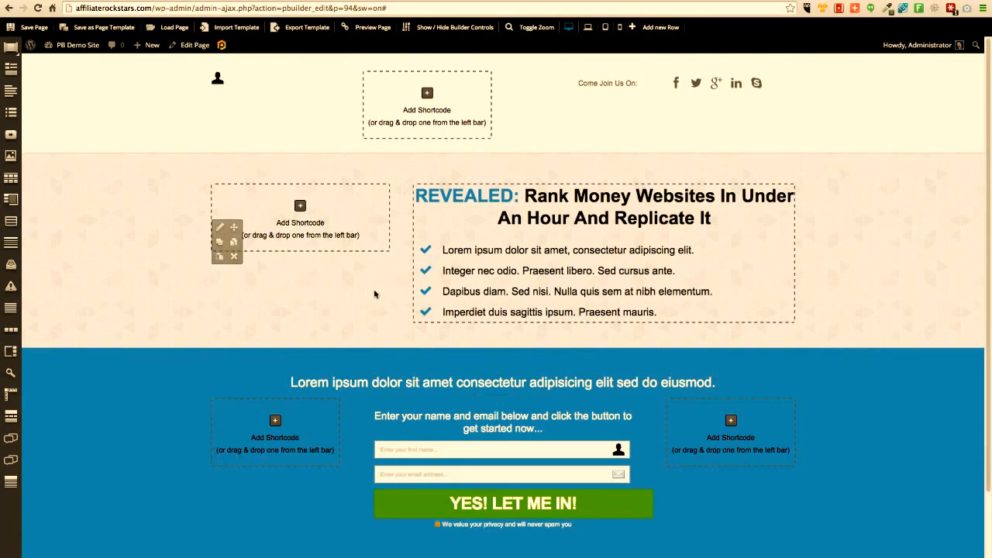
scroll(363, 248, down, 3)
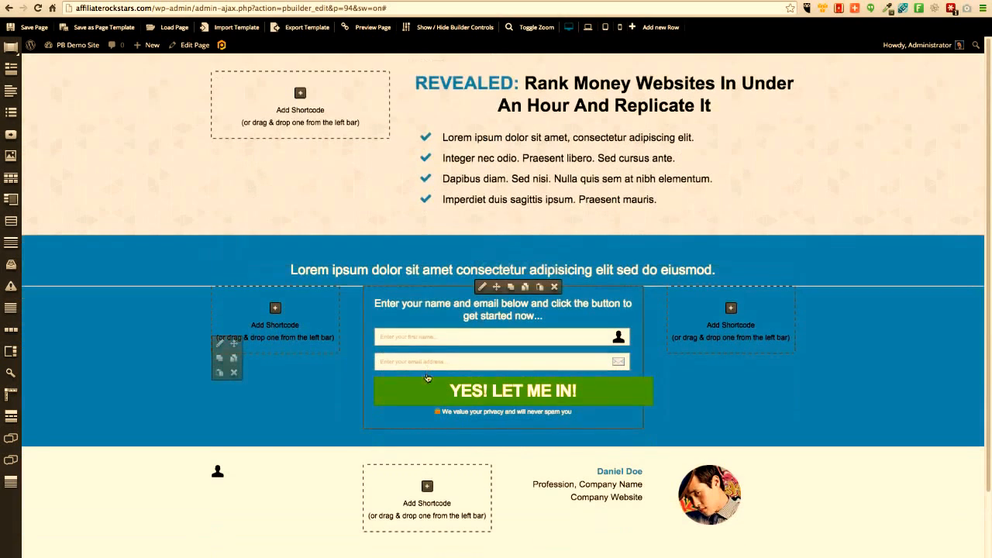
click(554, 287)
click(571, 178)
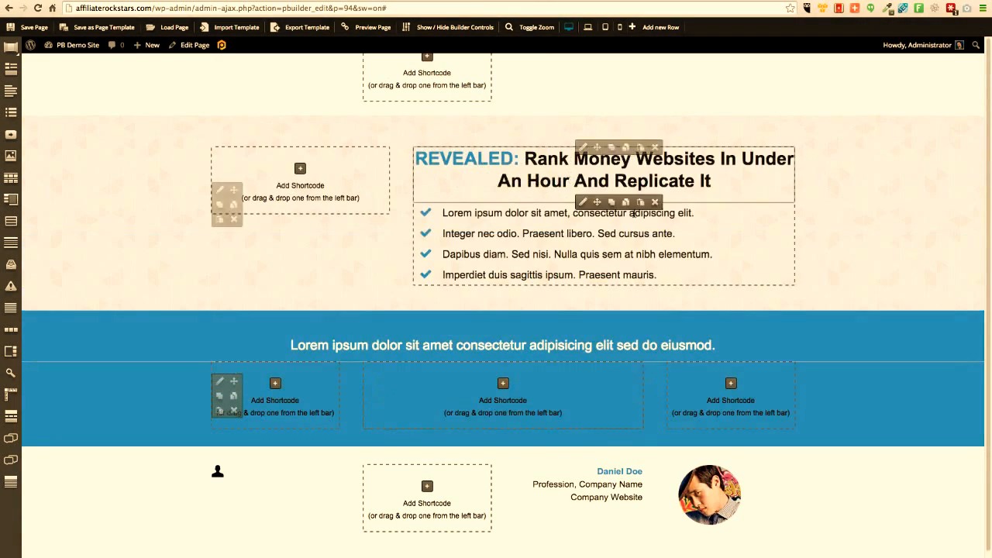
Add an Optin form from the Advanced shortcode group to the middle column of the blue section.
click(543, 362)
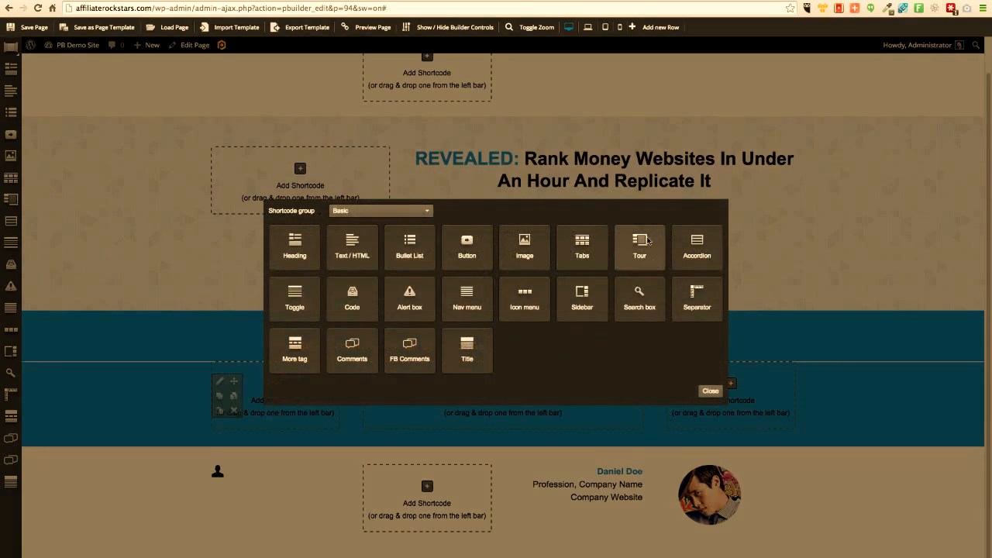
click(426, 211)
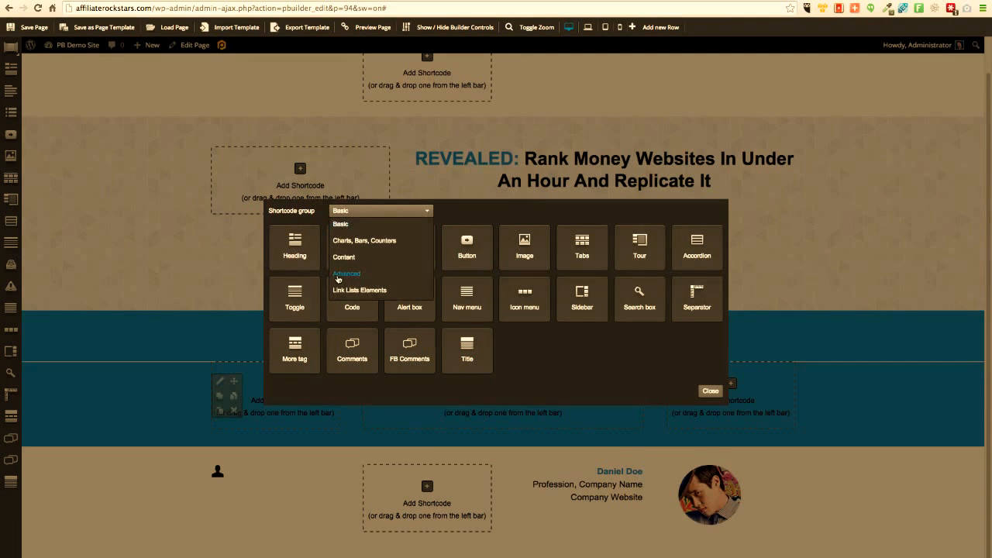
click(359, 276)
click(696, 246)
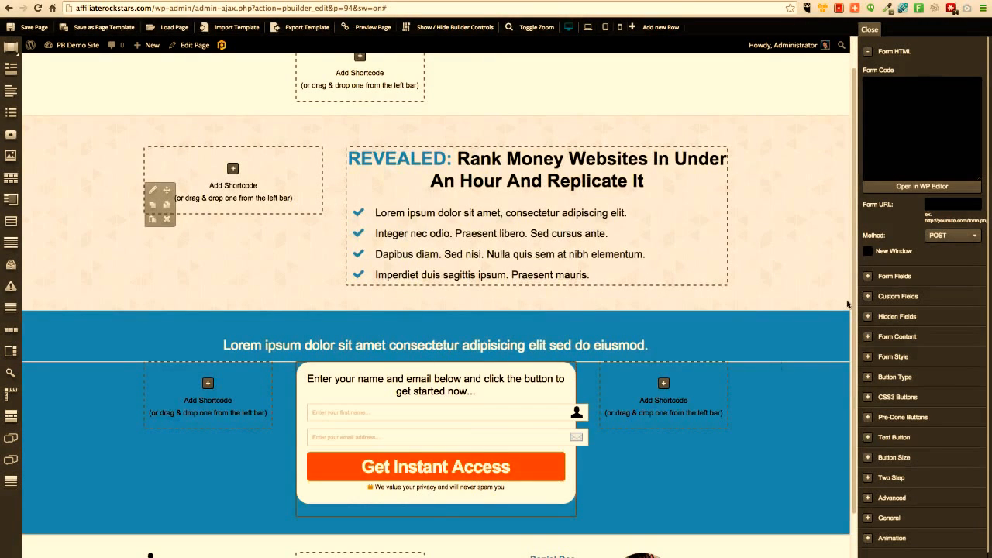
Enable the Two Step option for the new opt-in form in the blue section.
click(867, 497)
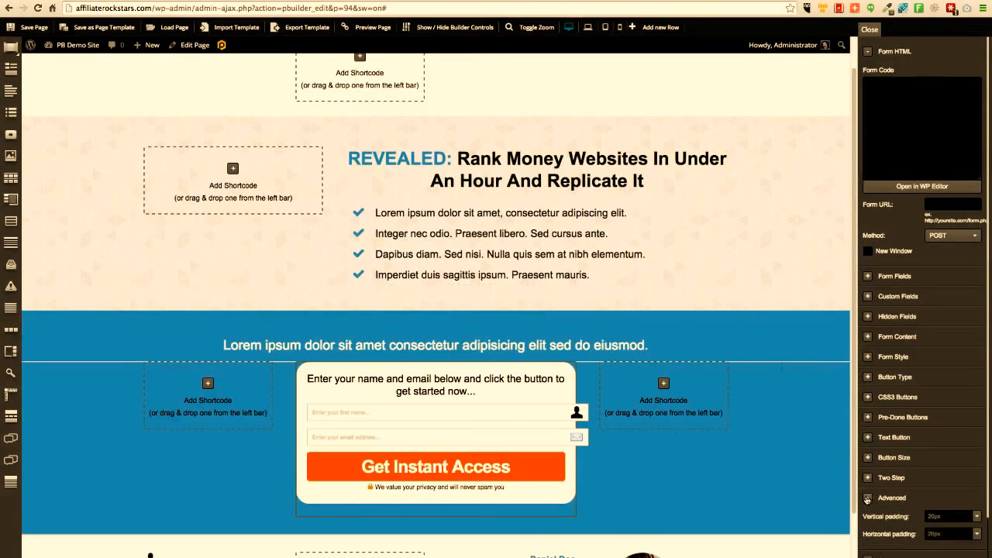
scroll(911, 502, down, 1)
scroll(911, 502, down, 1)
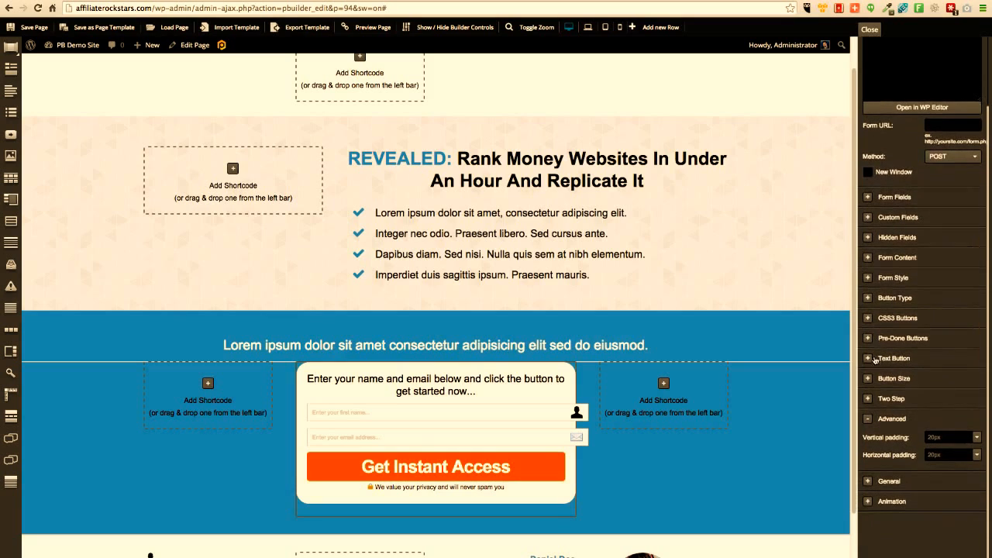
click(867, 399)
click(868, 416)
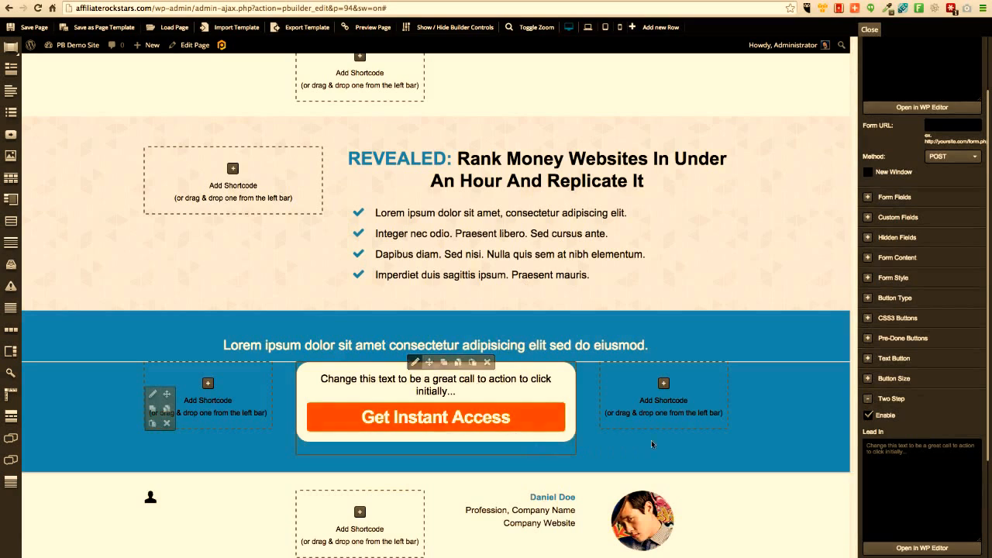
Make the opt-in form's background transparent and set its text color to white.
click(868, 278)
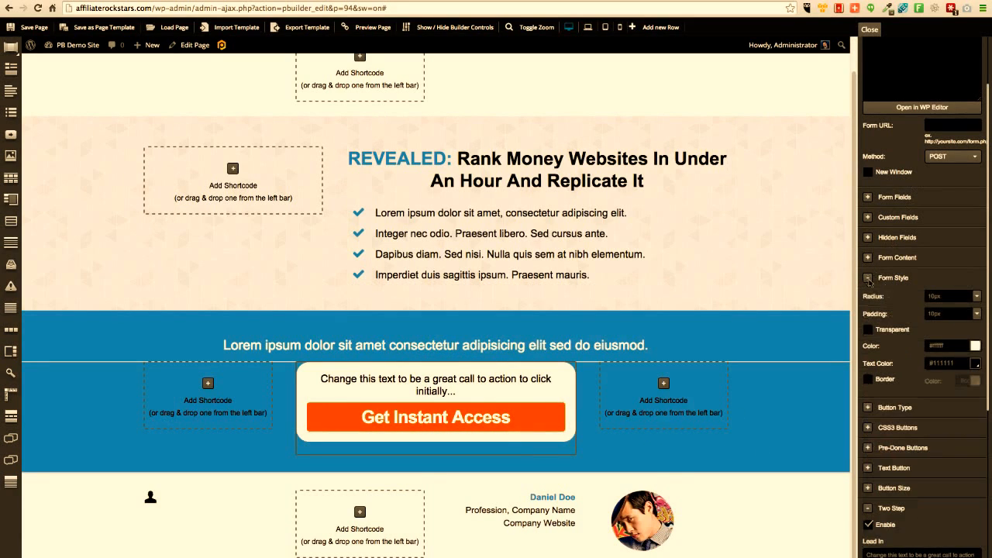
click(867, 330)
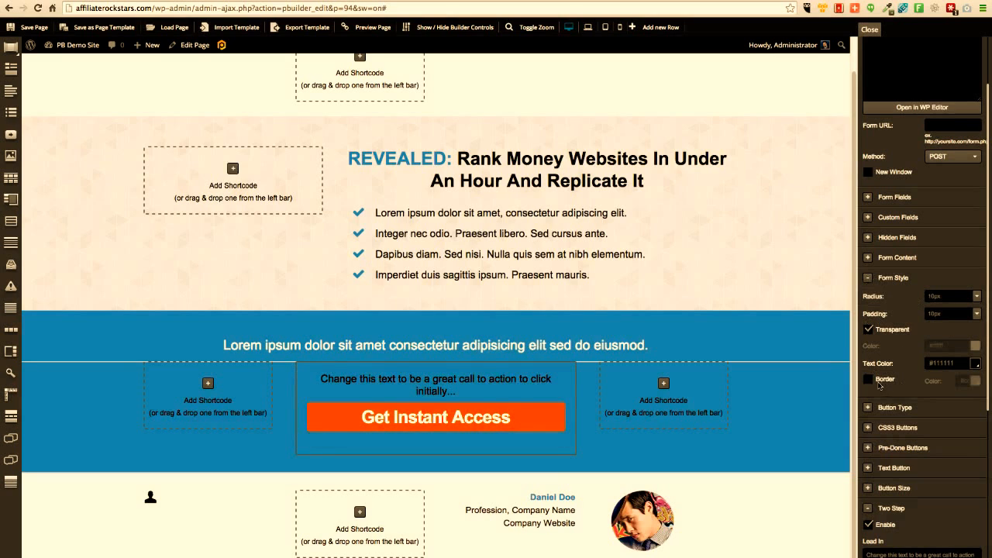
click(975, 362)
click(976, 363)
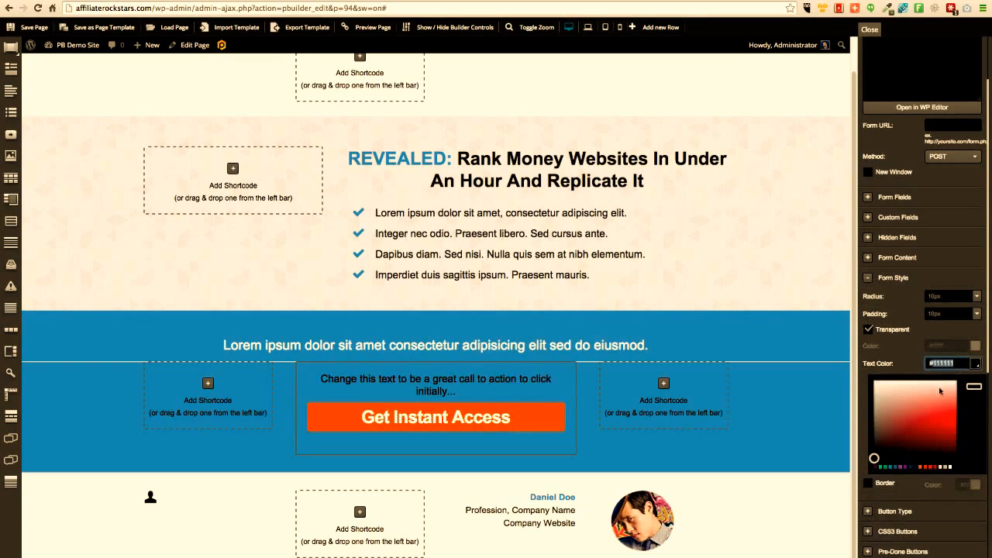
drag(940, 385, 864, 375)
click(969, 172)
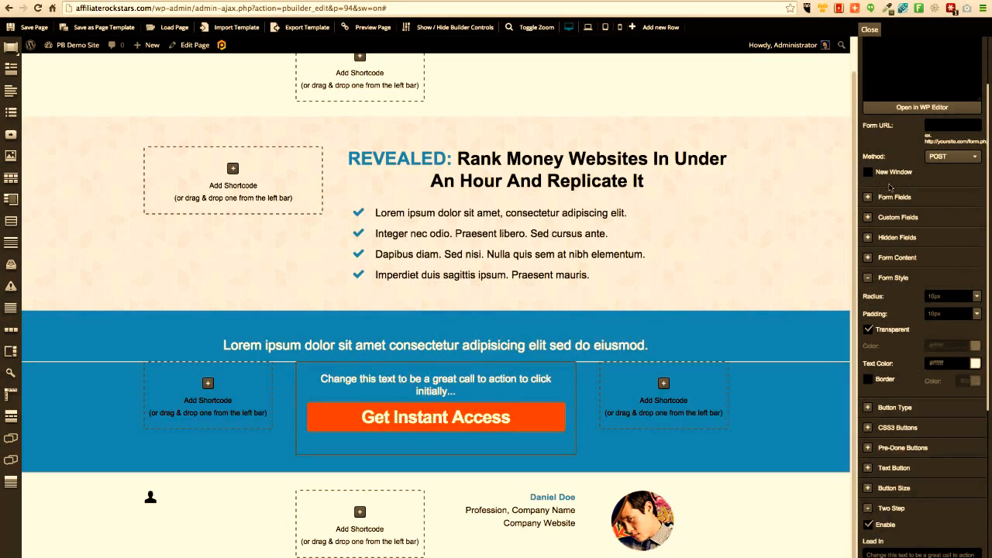
Try the two-step form's Get Instant Access button through both stages, staying on the builder page.
click(454, 431)
click(507, 475)
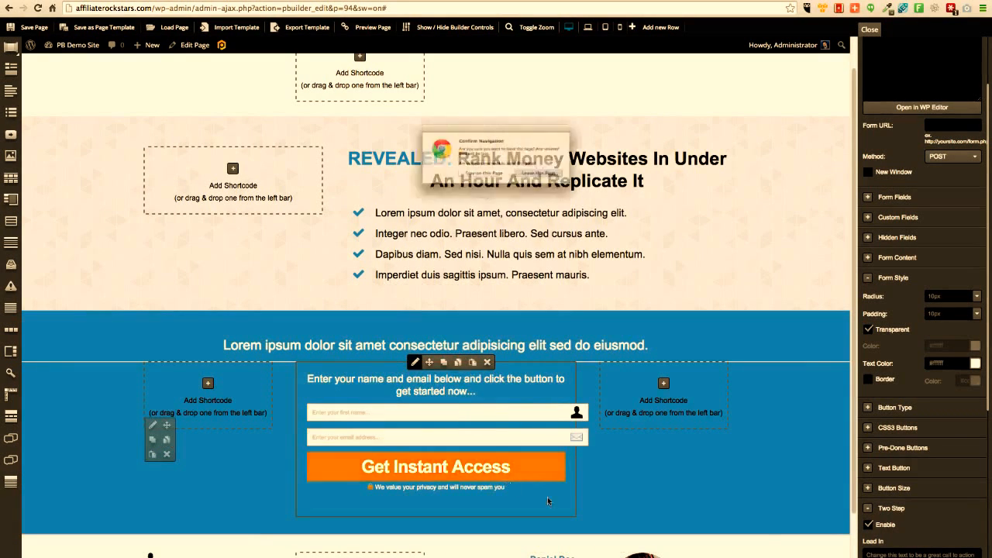
key(Escape)
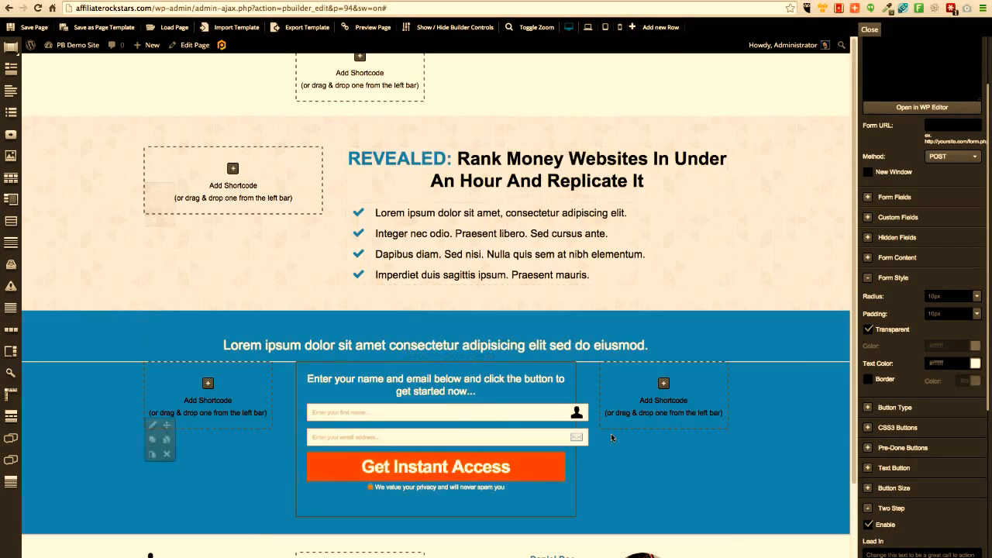
Toggle the builder controls off and on to check the page layout, and save the page.
scroll(609, 438, up, 1)
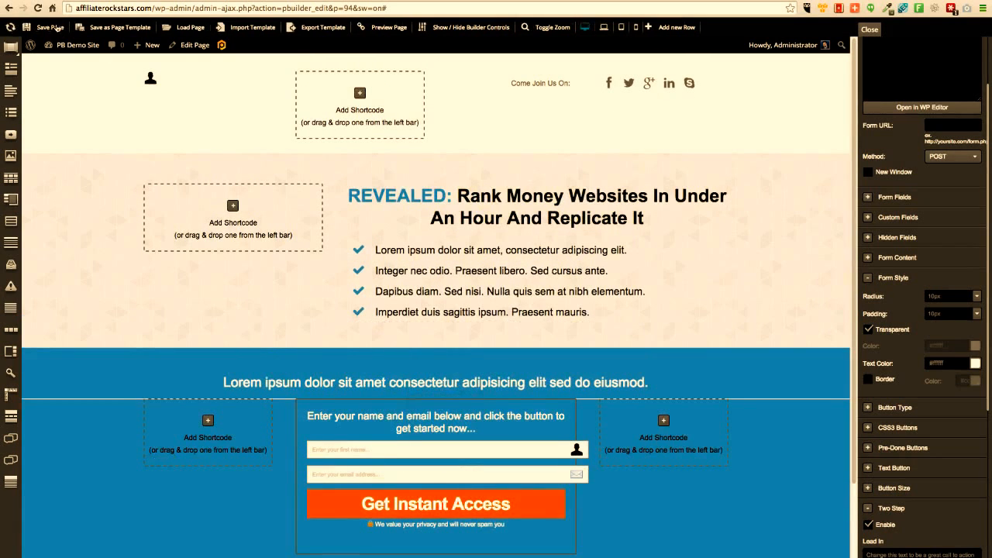
click(450, 29)
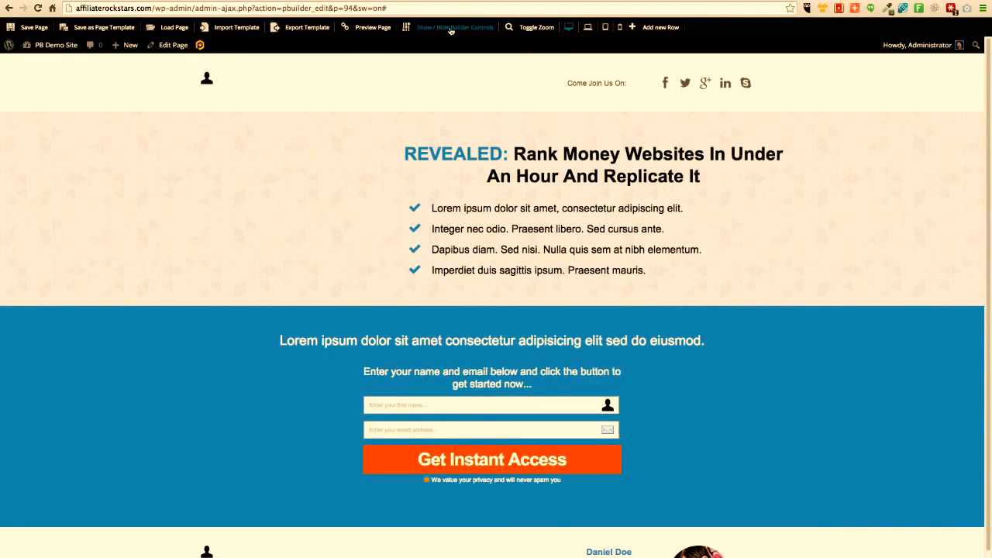
click(451, 29)
click(450, 29)
click(450, 29)
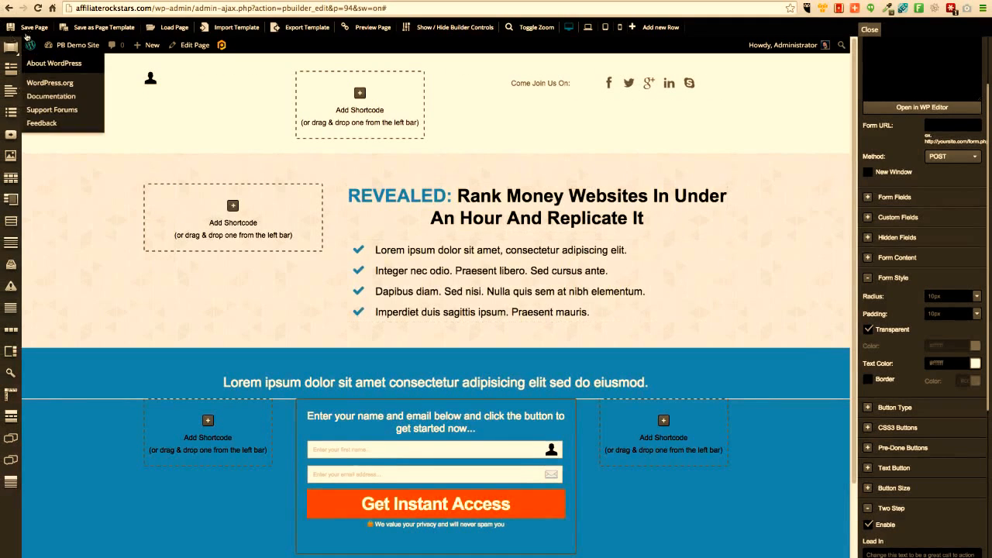
click(27, 29)
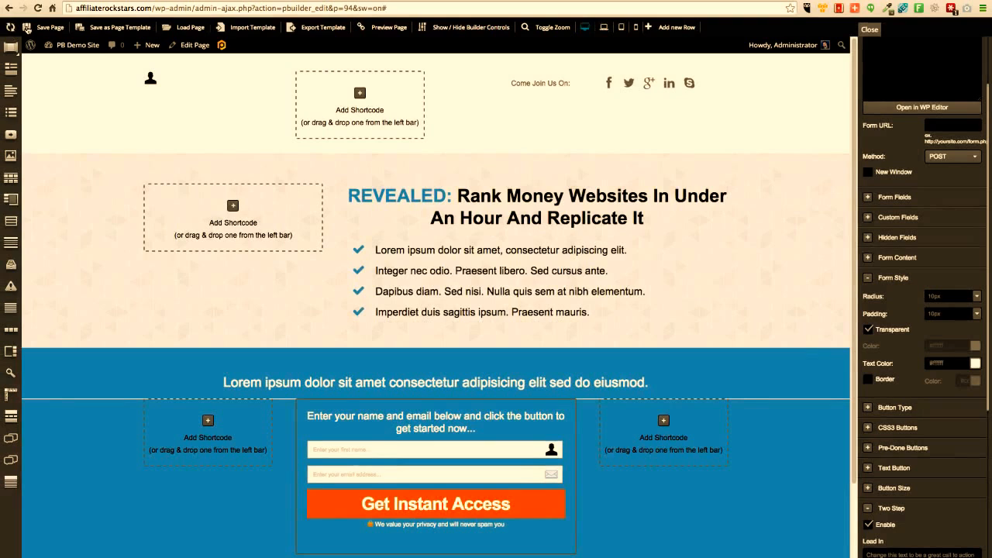